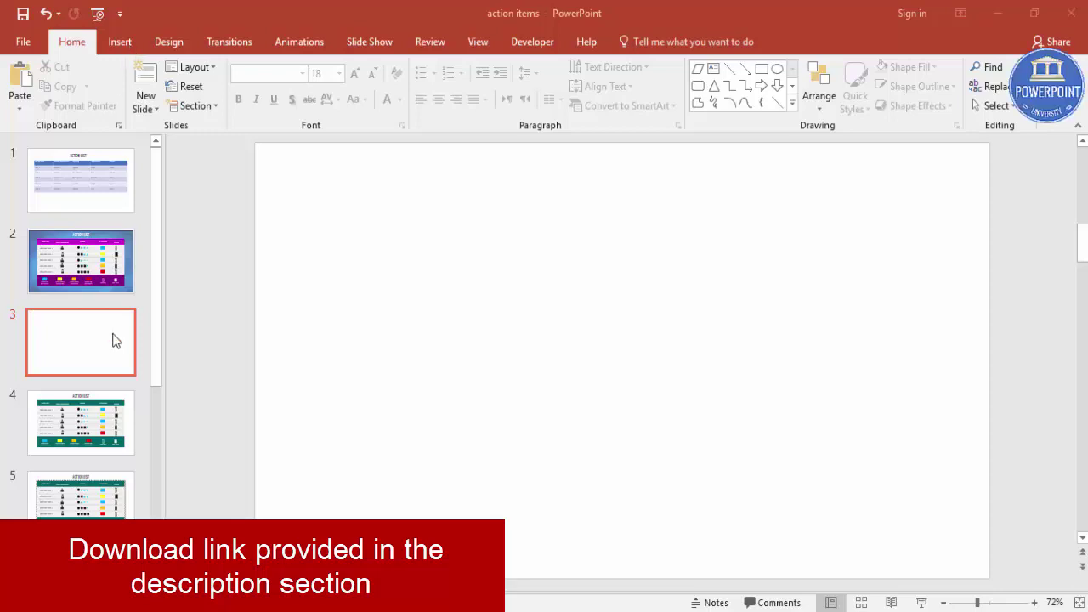
Insert a 5-by-5 table on slide 3.
left_click(118, 42)
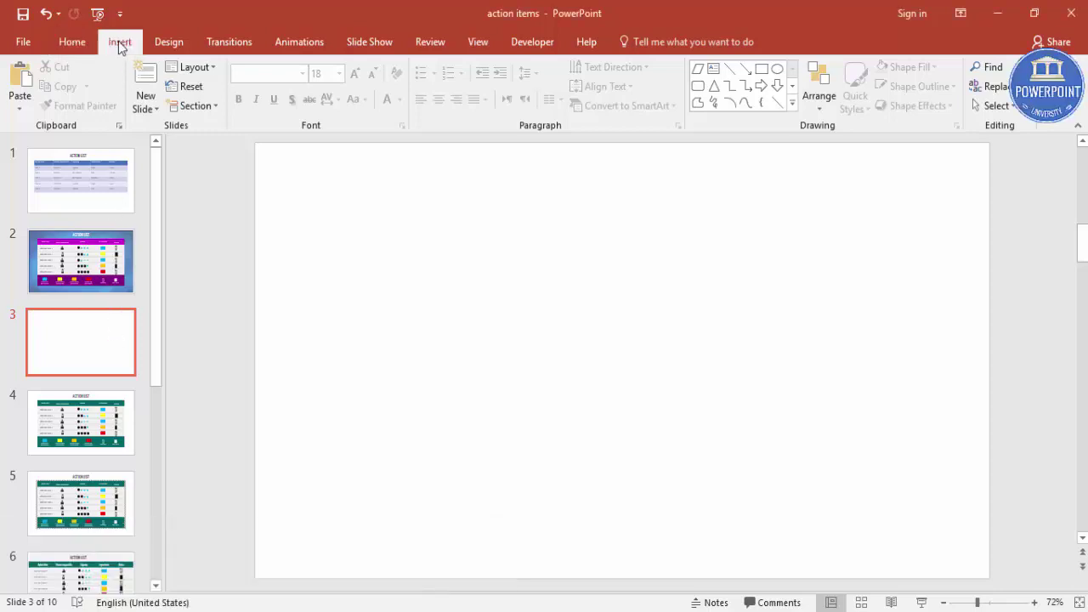
left_click(60, 101)
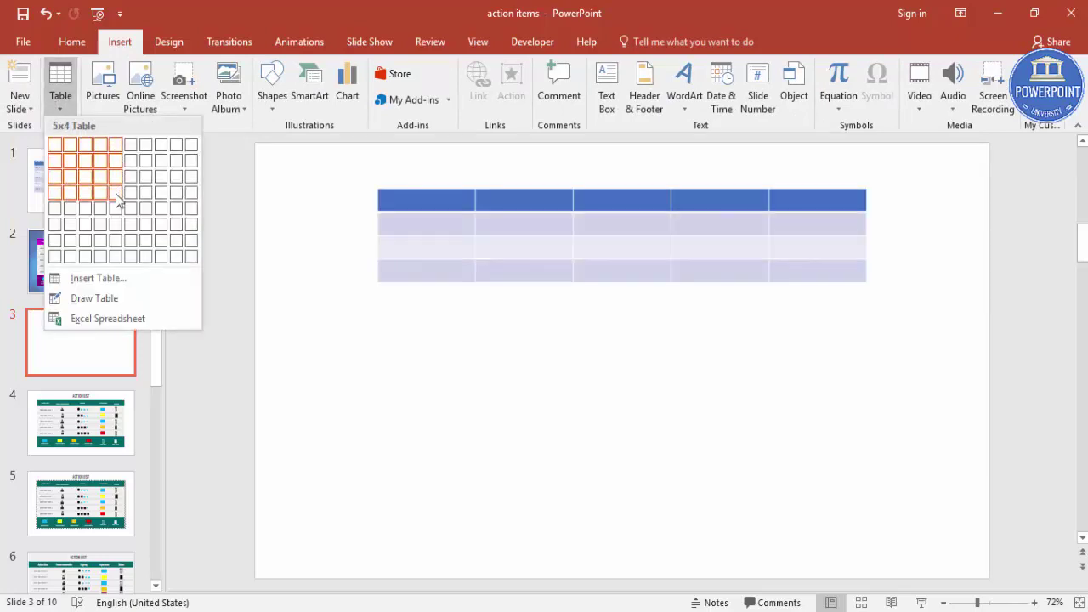
left_click(119, 209)
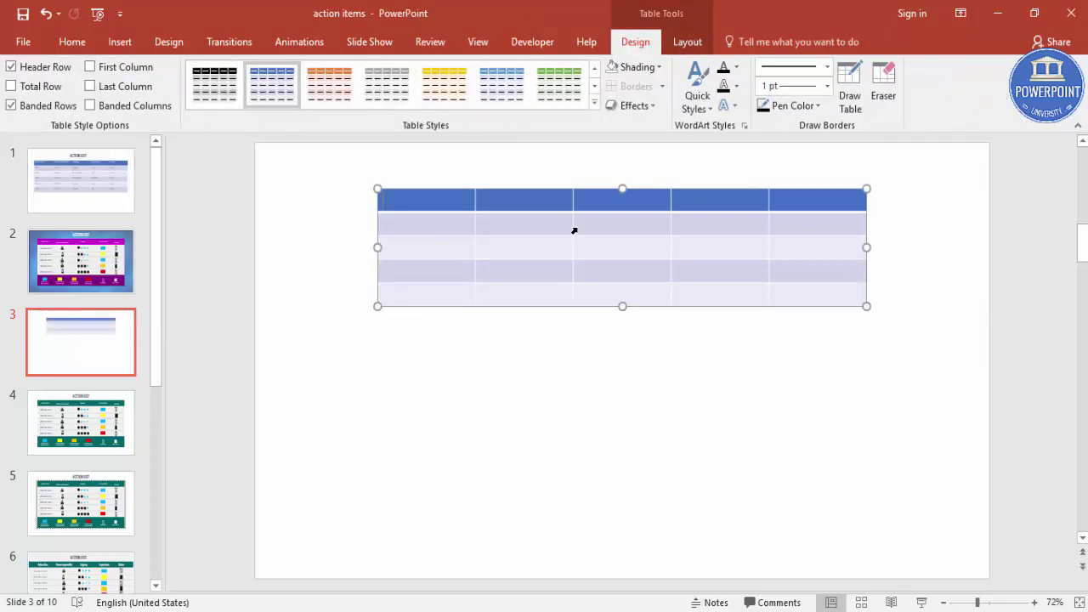
Move the table and stretch it wider and taller across the slide's middle, then select all cells.
left_click_drag(564, 189, 501, 280)
left_click_drag(804, 339, 884, 340)
left_click_drag(602, 397, 609, 462)
left_click_drag(600, 281, 656, 222)
left_click_drag(610, 417, 607, 438)
mouse_move(362, 247)
left_mouse_down()
mouse_move(648, 331)
mouse_move(826, 405)
left_mouse_up()
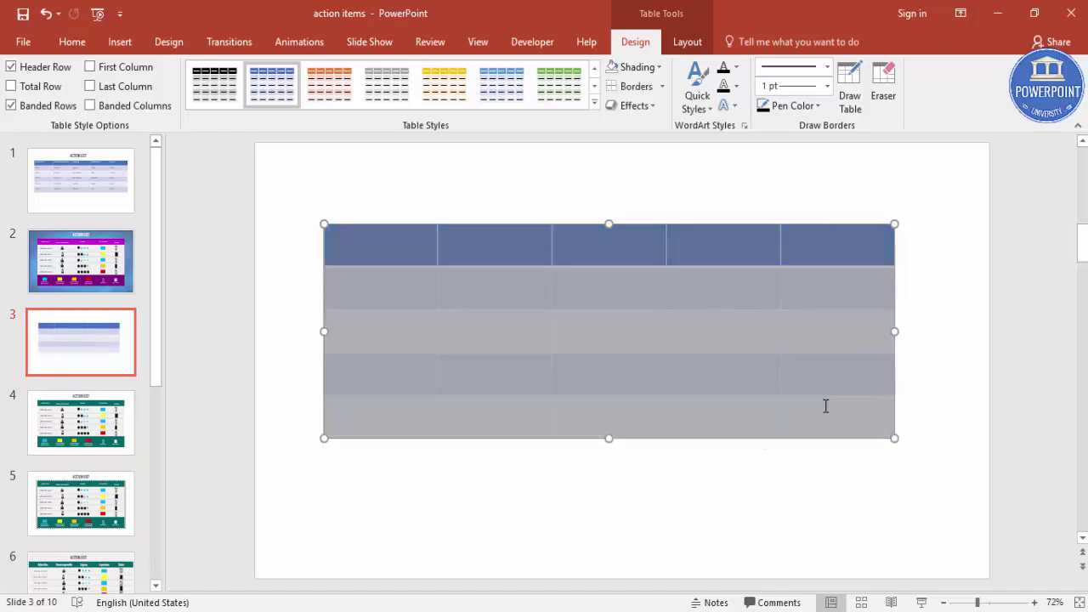
Remove all table borders and draw black inside horizontal lines between the rows.
left_click(662, 86)
left_click(647, 106)
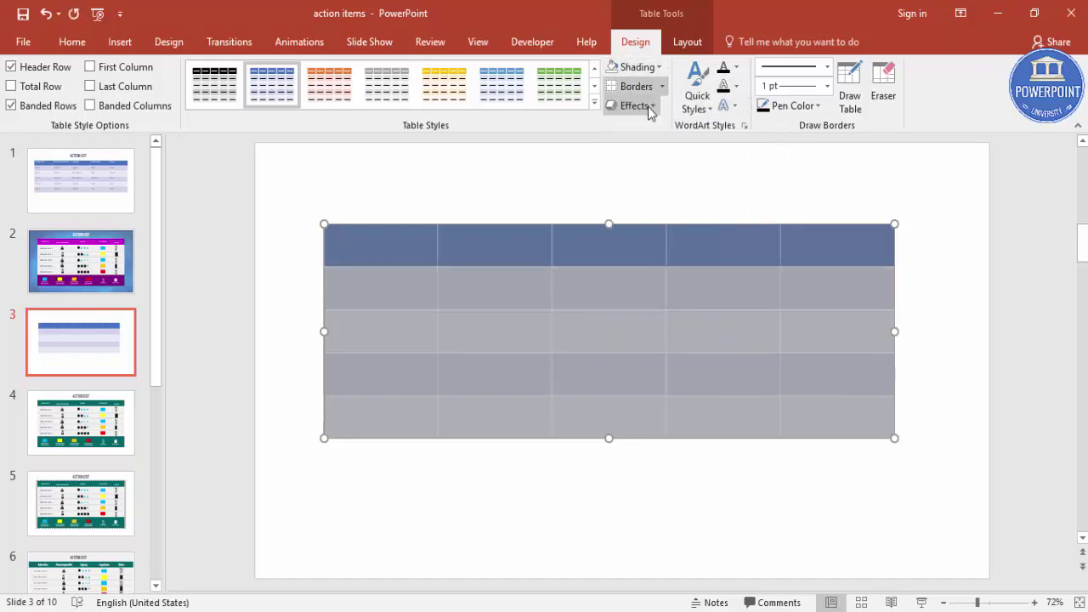
left_click(813, 106)
left_click(776, 144)
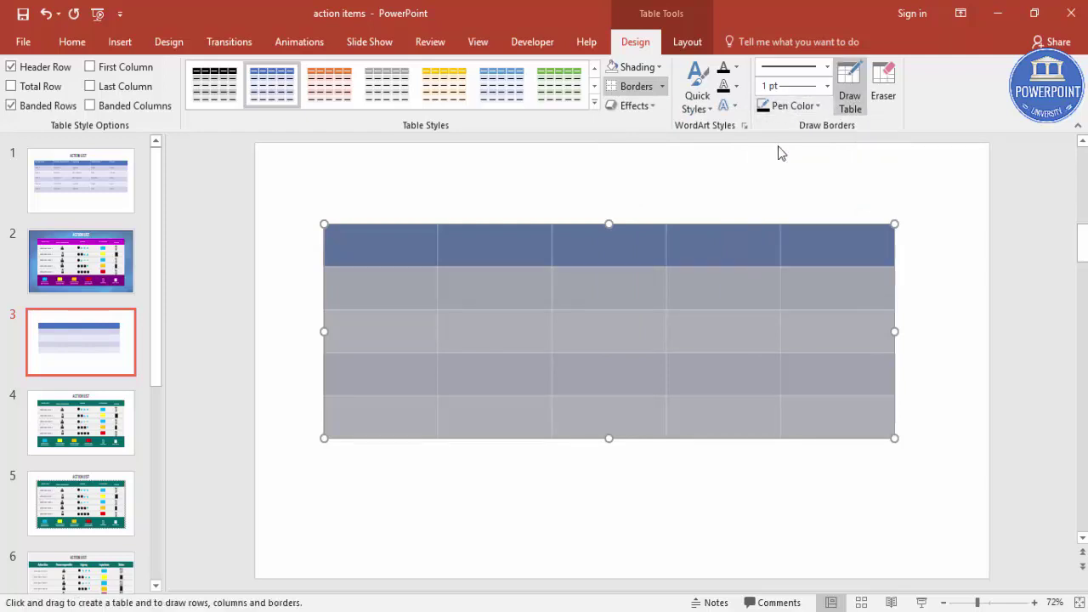
left_click(662, 88)
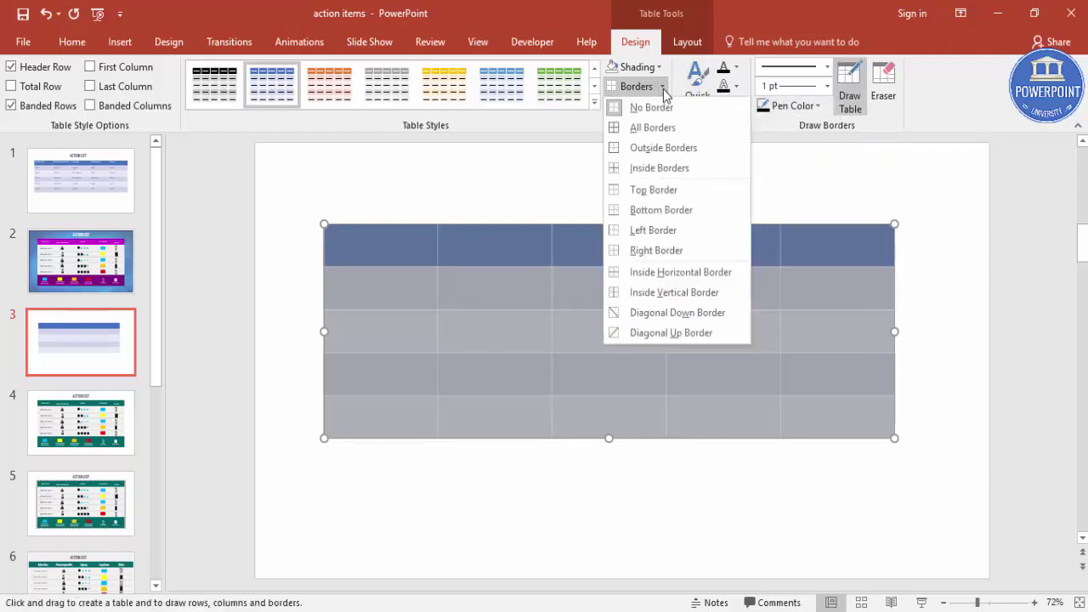
left_click(664, 274)
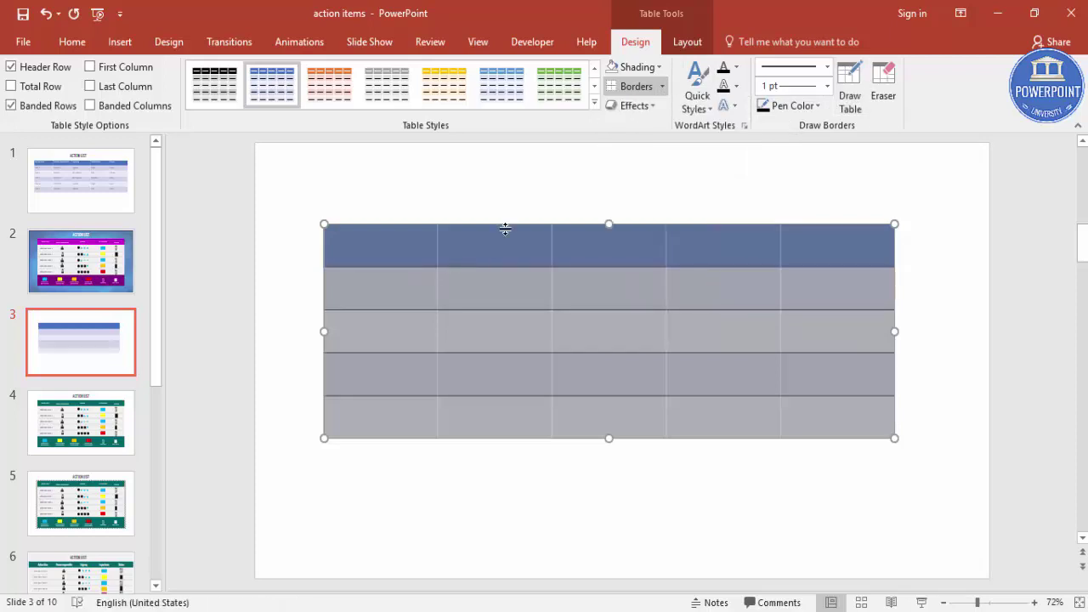
Set the table cells to No Fill, then click through a few cells and deselect the table.
left_click(661, 68)
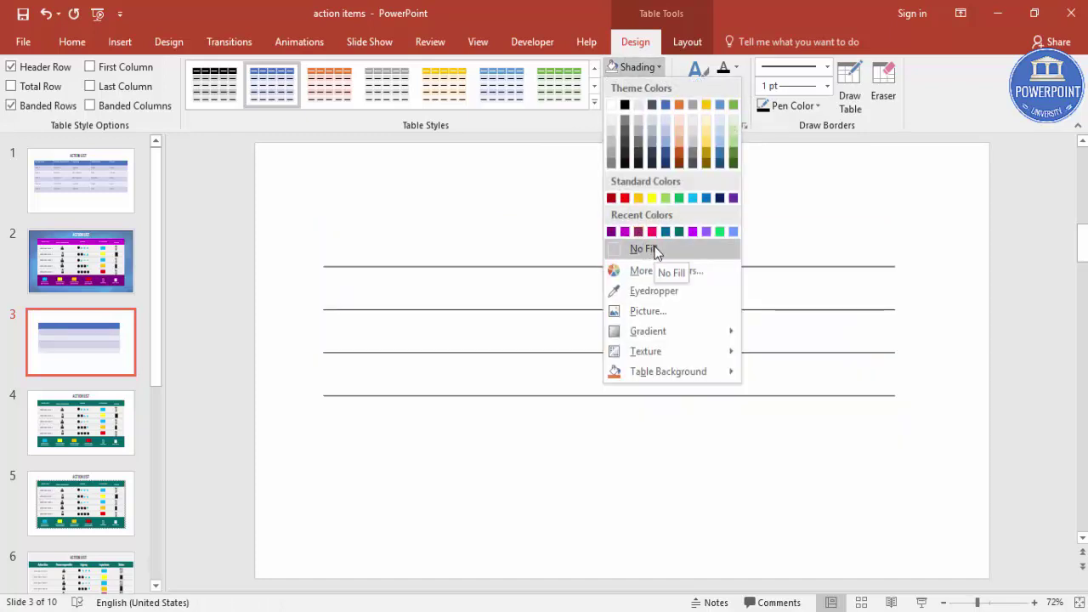
left_click(655, 250)
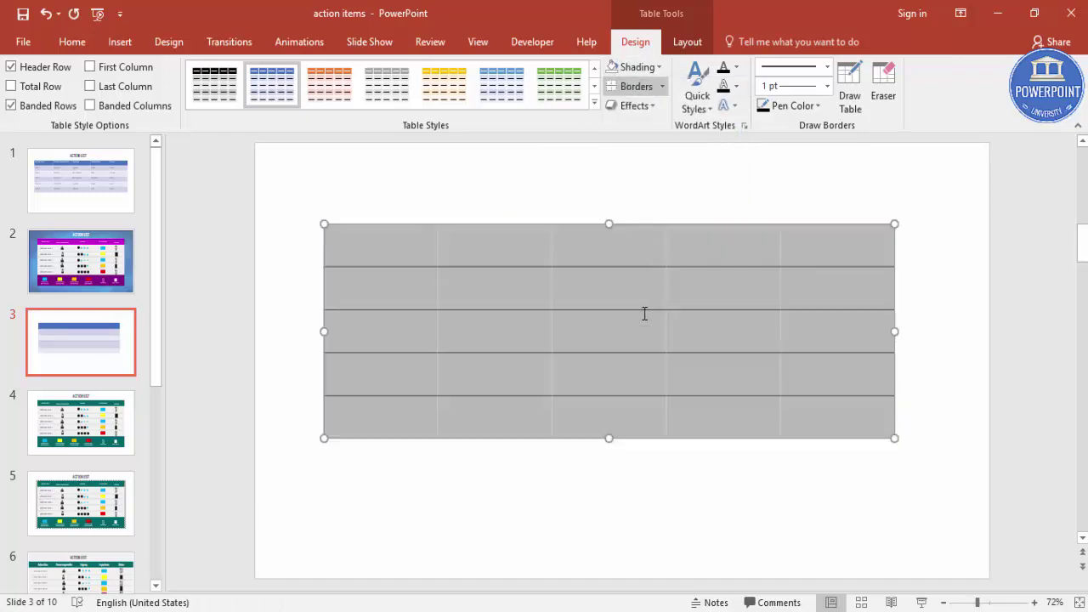
left_click(603, 503)
left_click(442, 255)
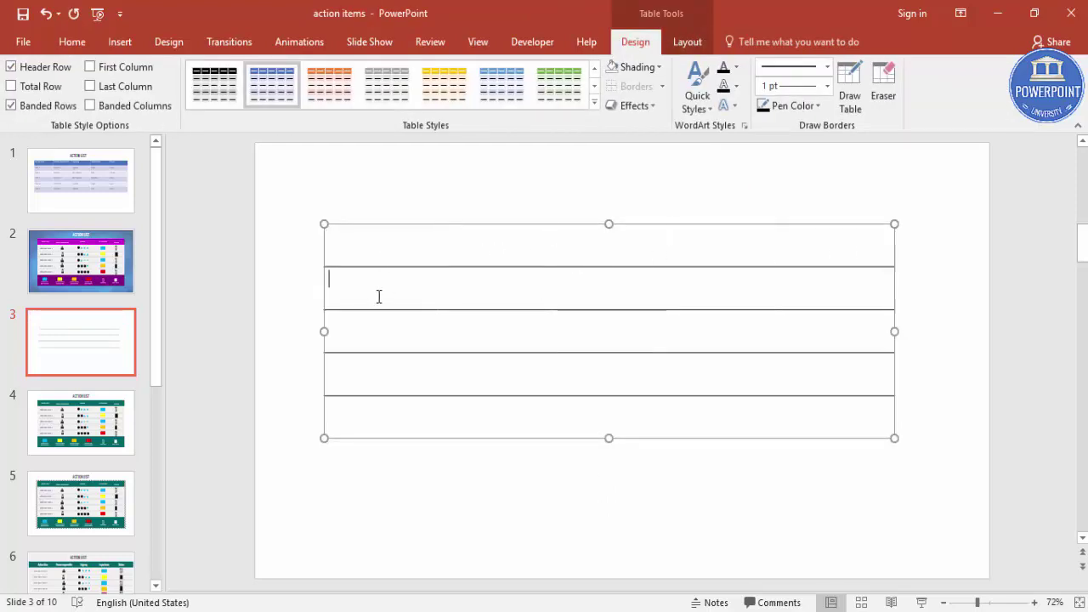
left_click(512, 295)
left_click(778, 294)
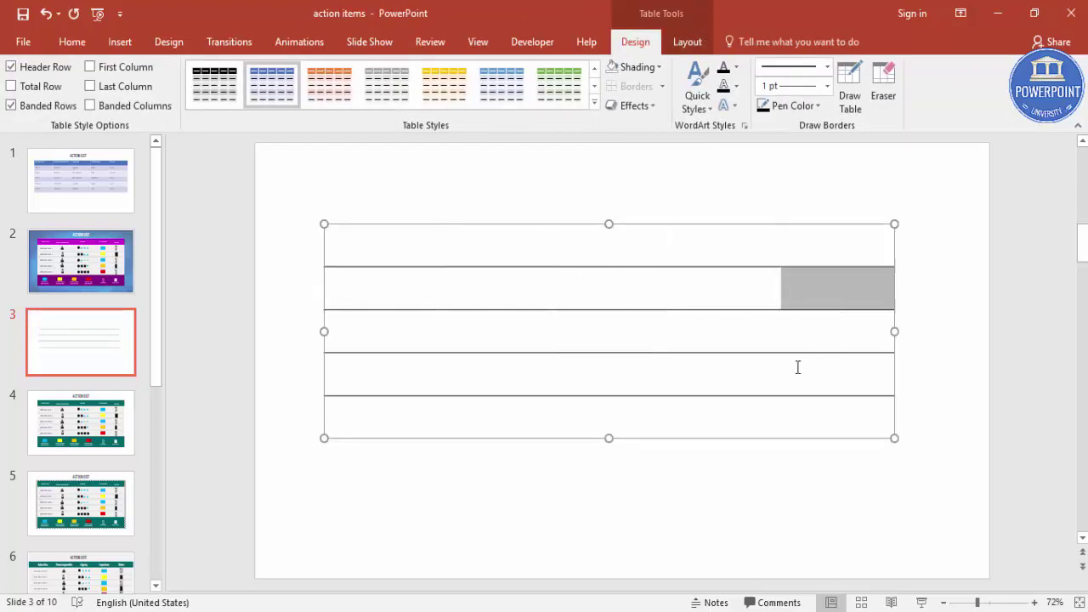
left_click(714, 381)
left_click(593, 489)
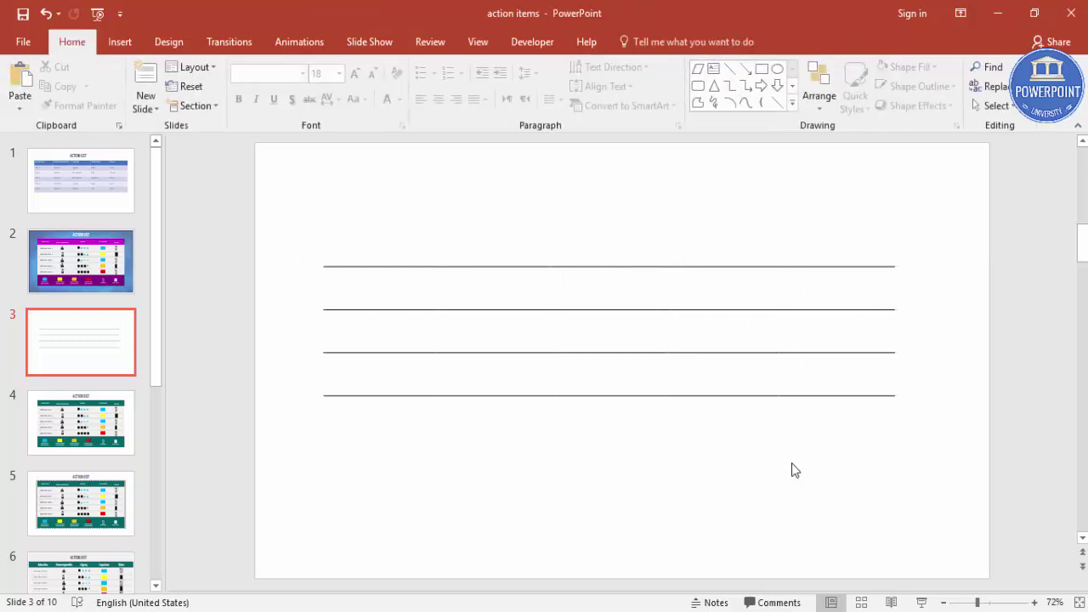
Draw a wide rectangle just above the table's top line.
left_click(124, 47)
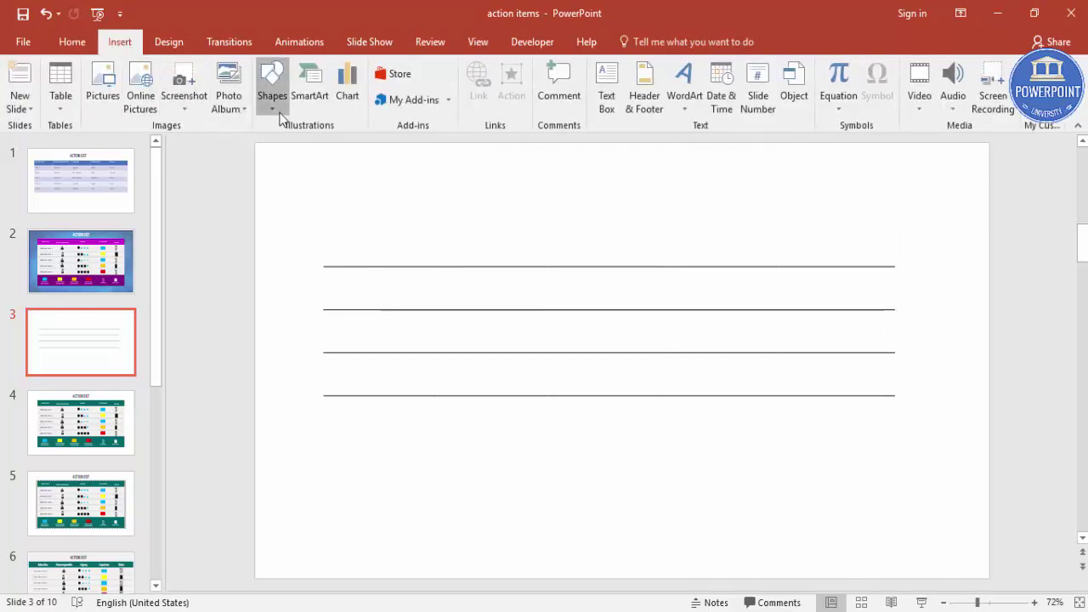
left_click(272, 94)
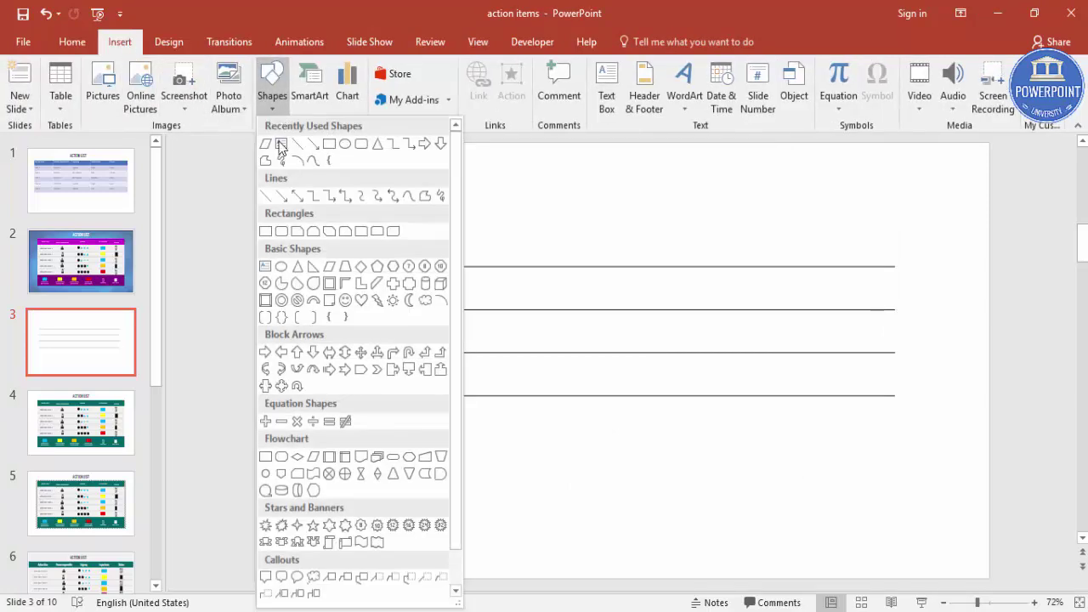
left_click(266, 231)
left_click_drag(311, 205, 908, 240)
left_click_drag(687, 223, 640, 235)
left_click(666, 264)
left_click(662, 237)
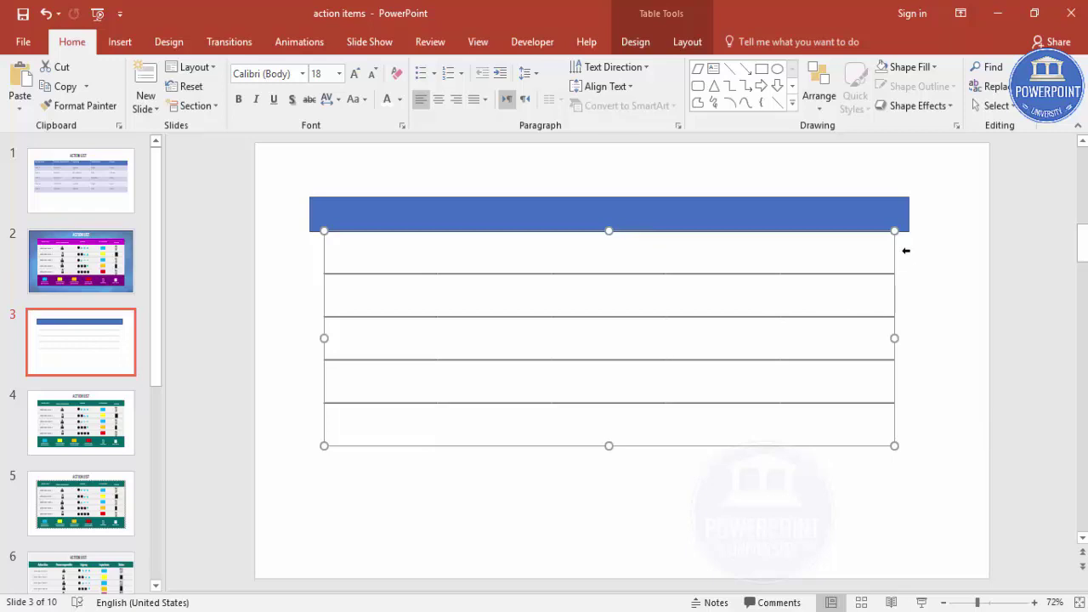
key("Escape")
left_click(770, 212)
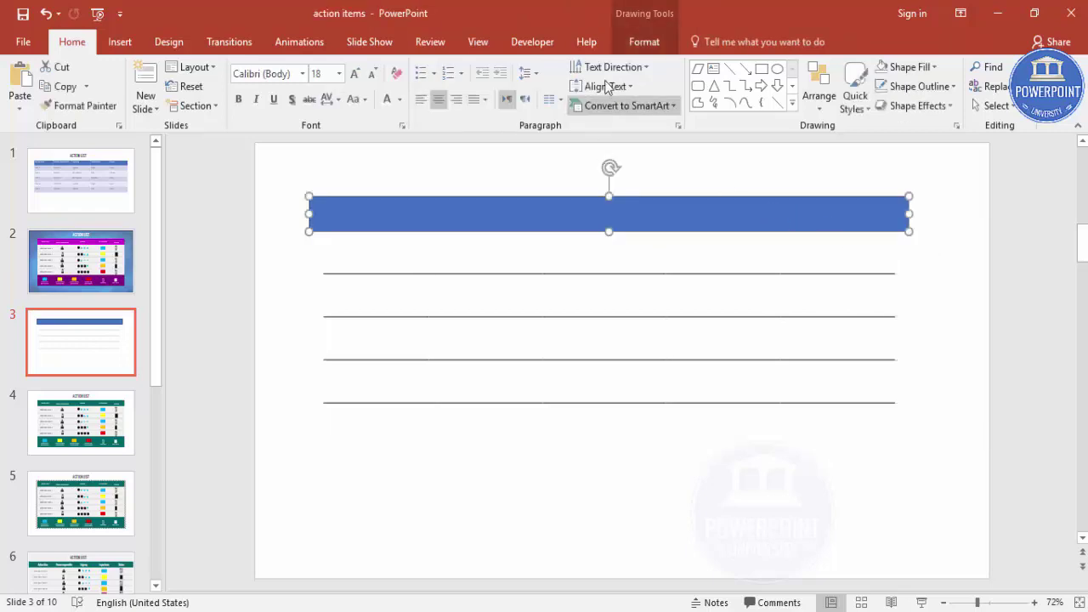
Remove the rectangle's outline and fill it magenta.
left_click(644, 42)
left_click(432, 89)
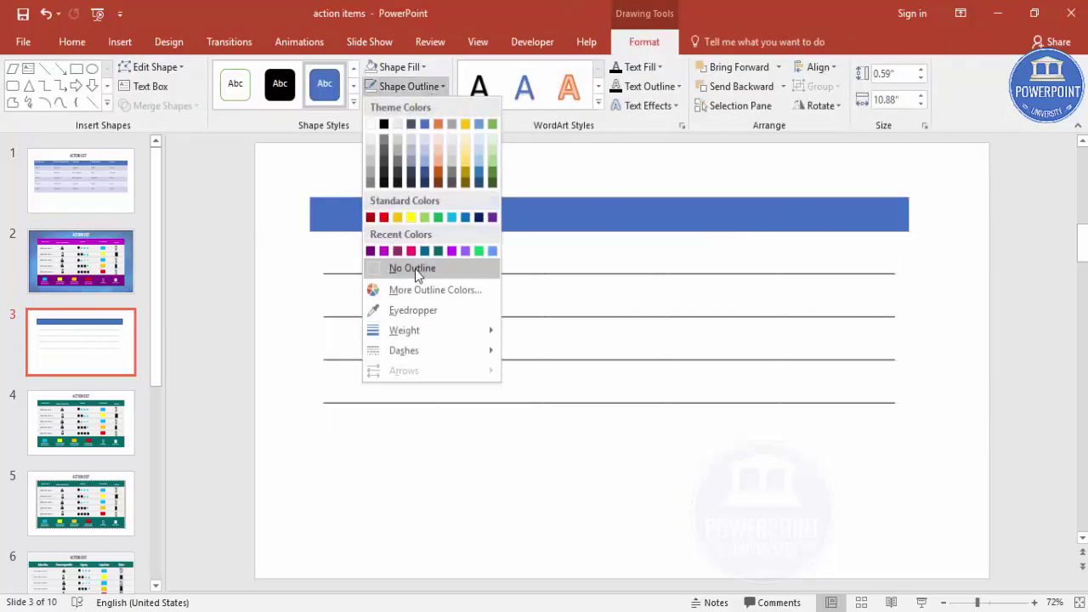
left_click(415, 269)
left_click(413, 67)
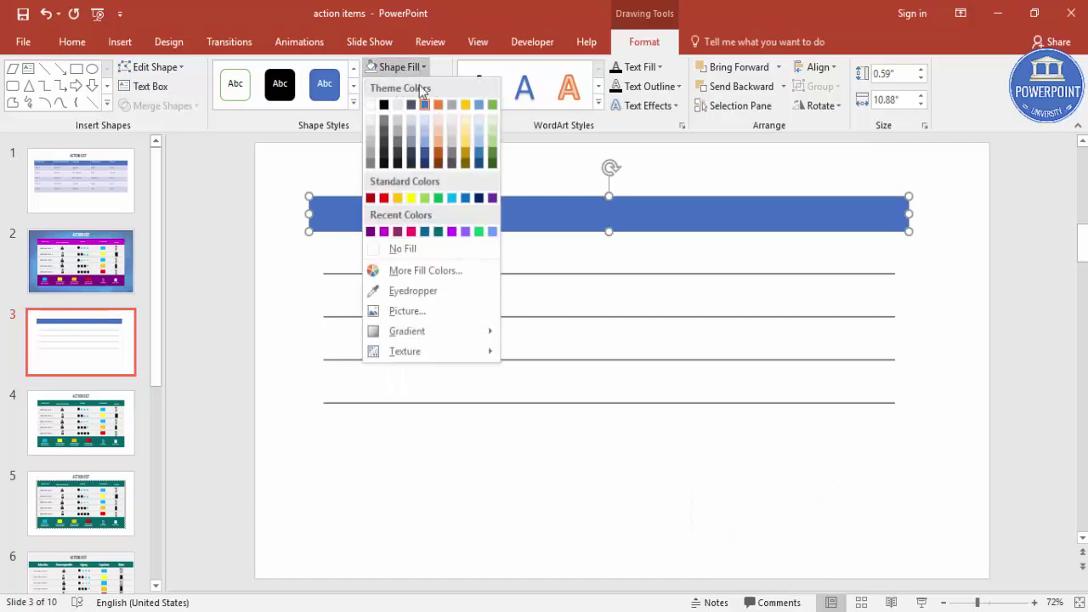
left_click(383, 233)
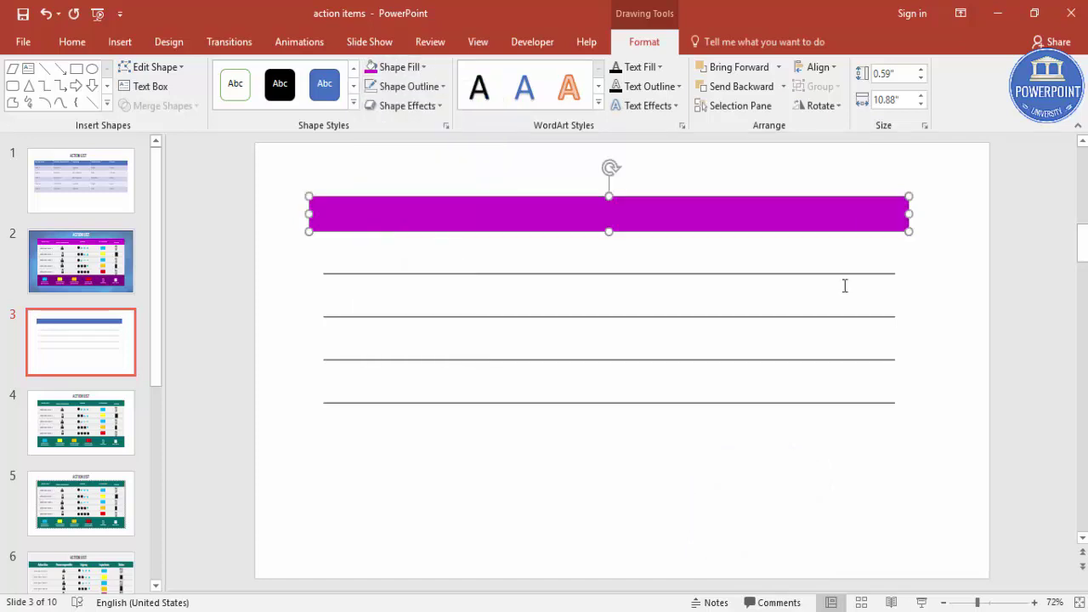
left_click(957, 298)
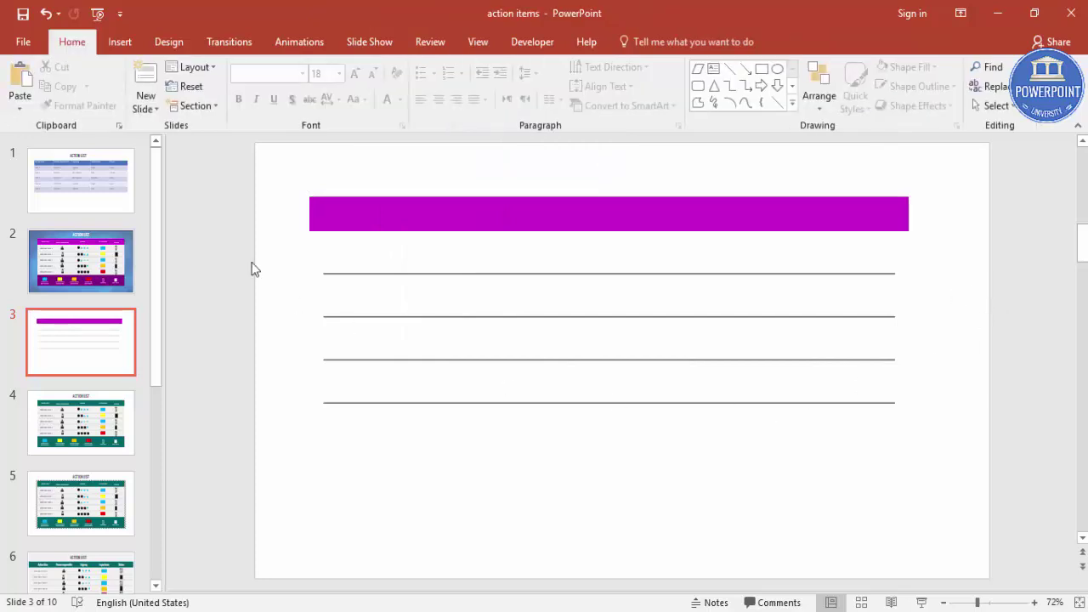
Add an 'Action Item' text box and move it onto the magenta bar.
left_click(120, 41)
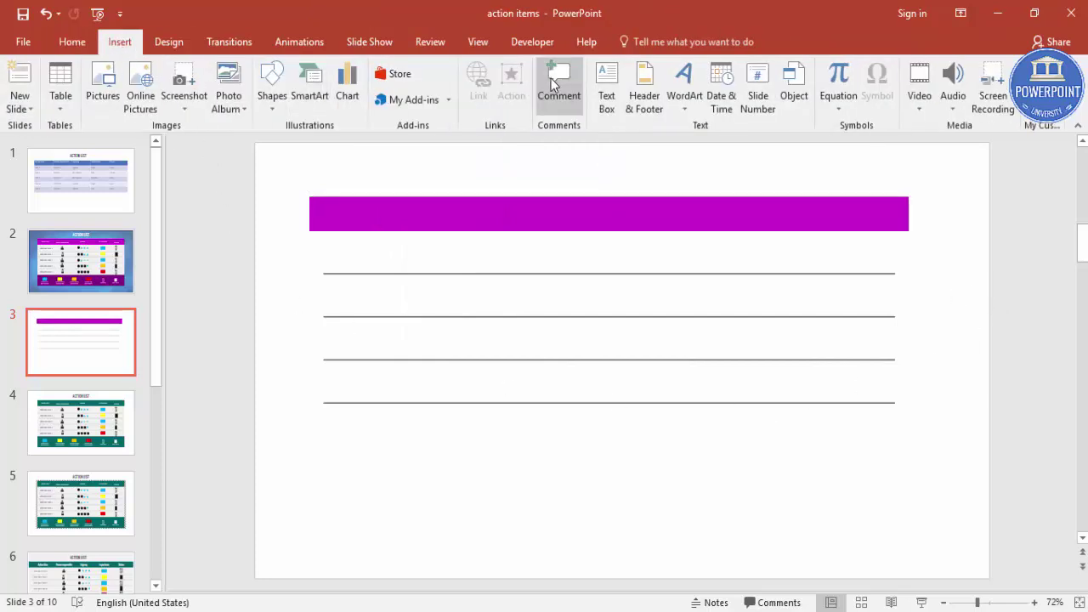
left_click(606, 85)
key("Escape")
left_click(329, 497)
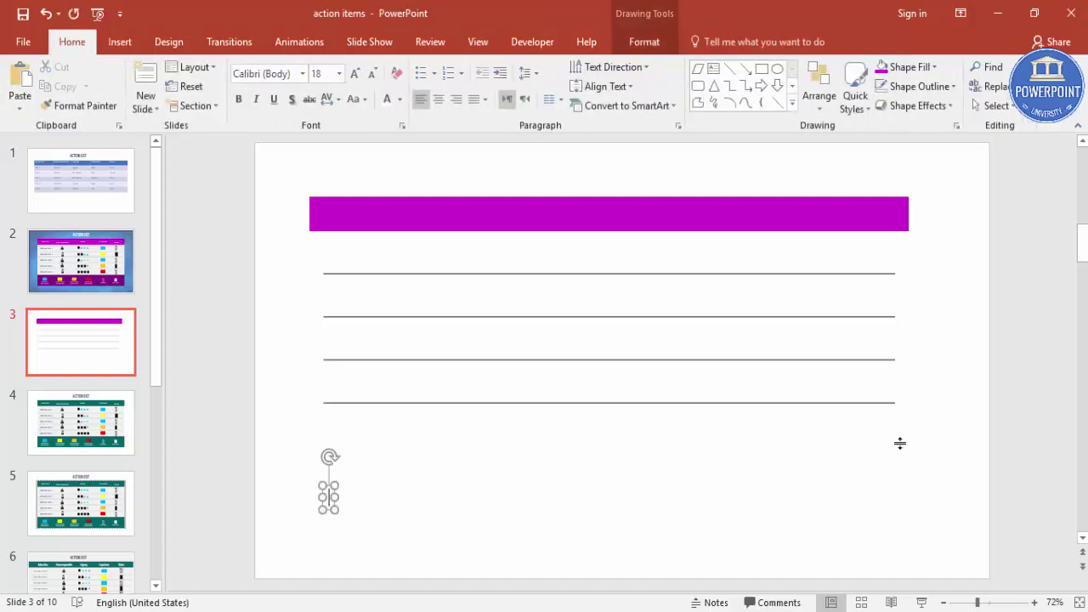
type("Act")
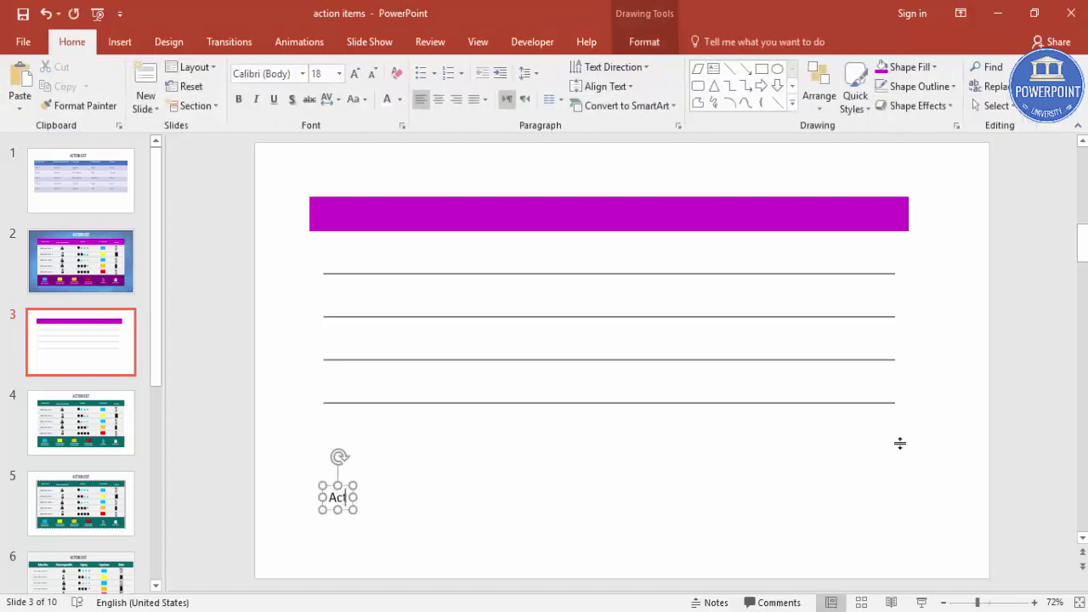
type("ion Iteam")
key("BackSpace")
key("BackSpace")
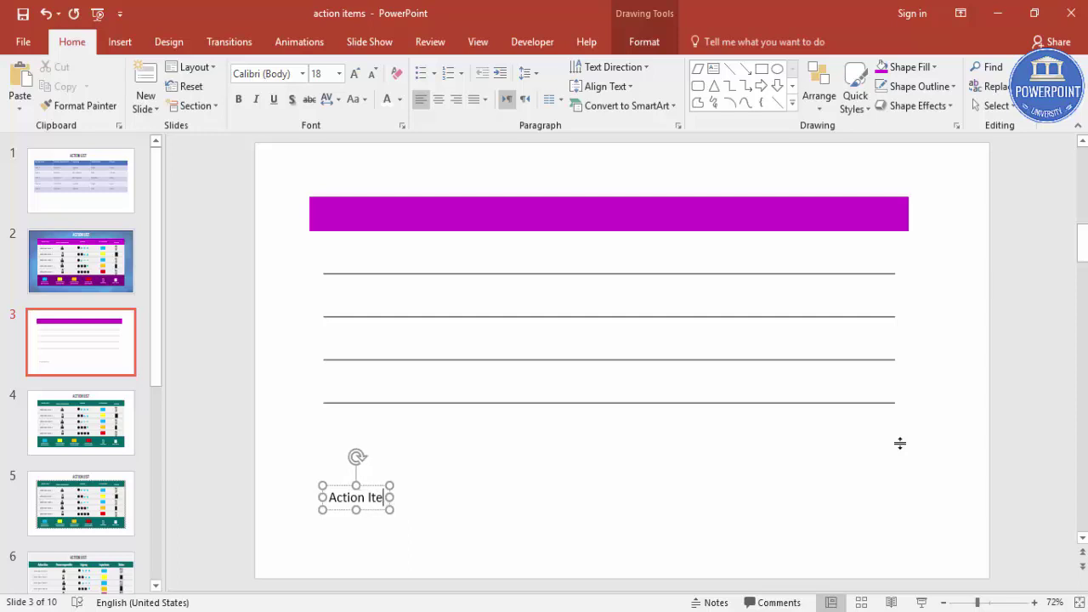
type("m")
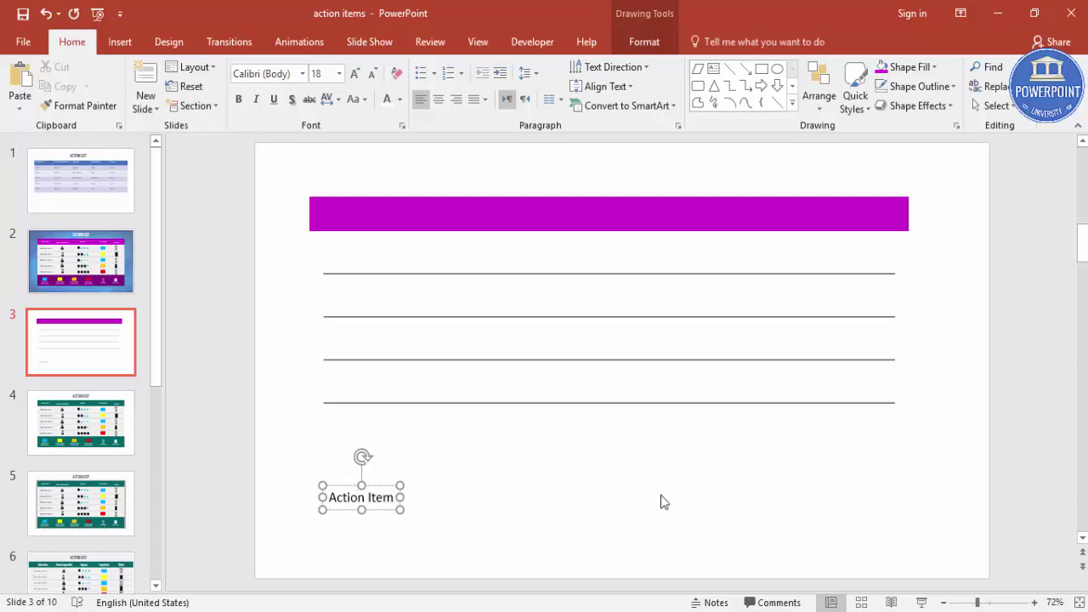
left_click_drag(382, 485, 383, 201)
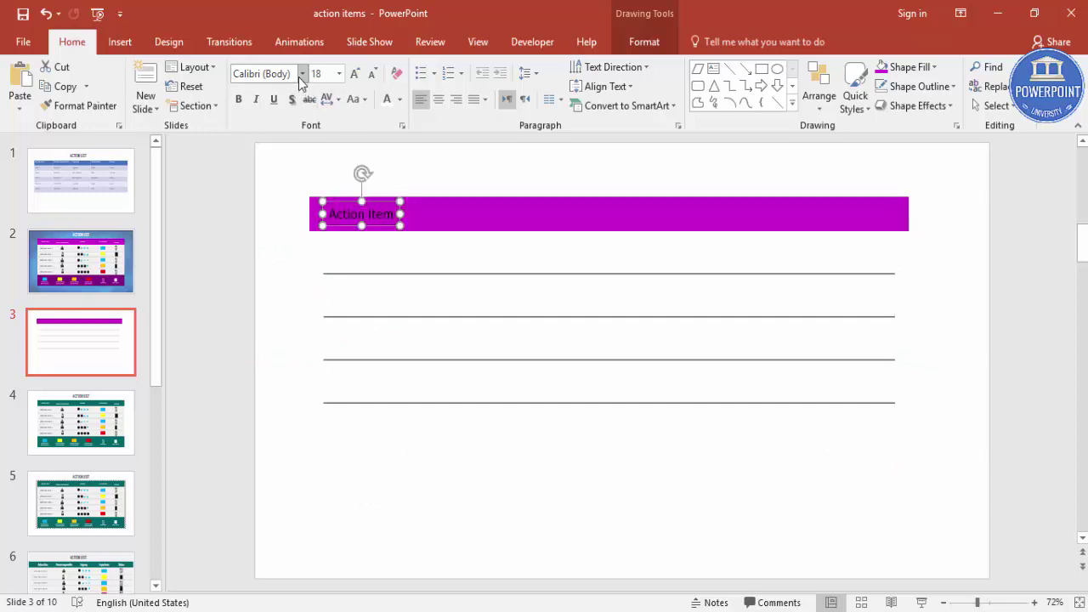
Make the label white Oswald text and duplicate it twice along the bar.
left_click(293, 74)
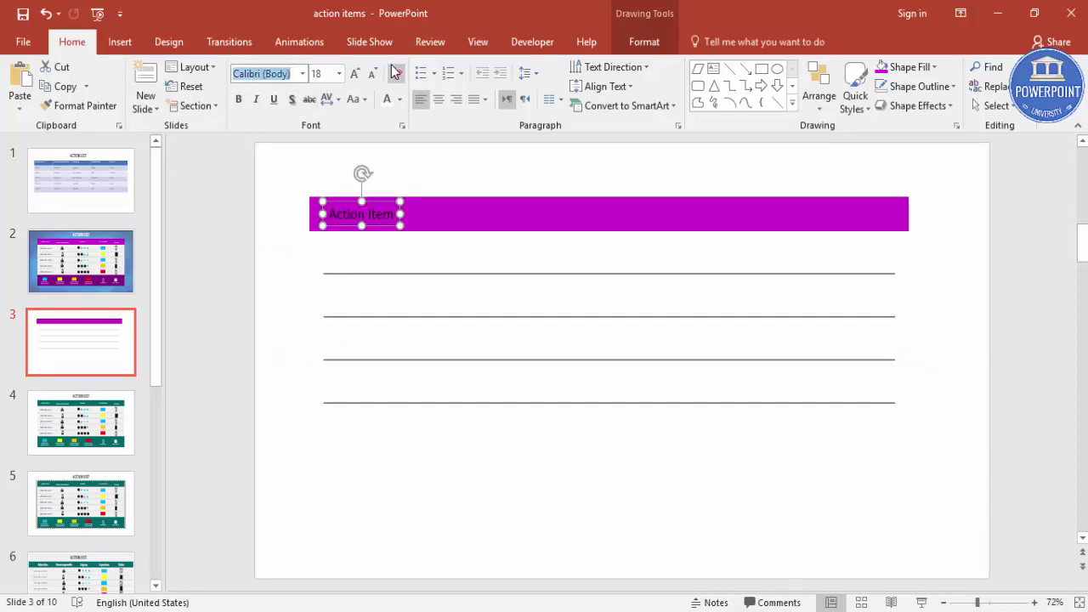
type("Oswald")
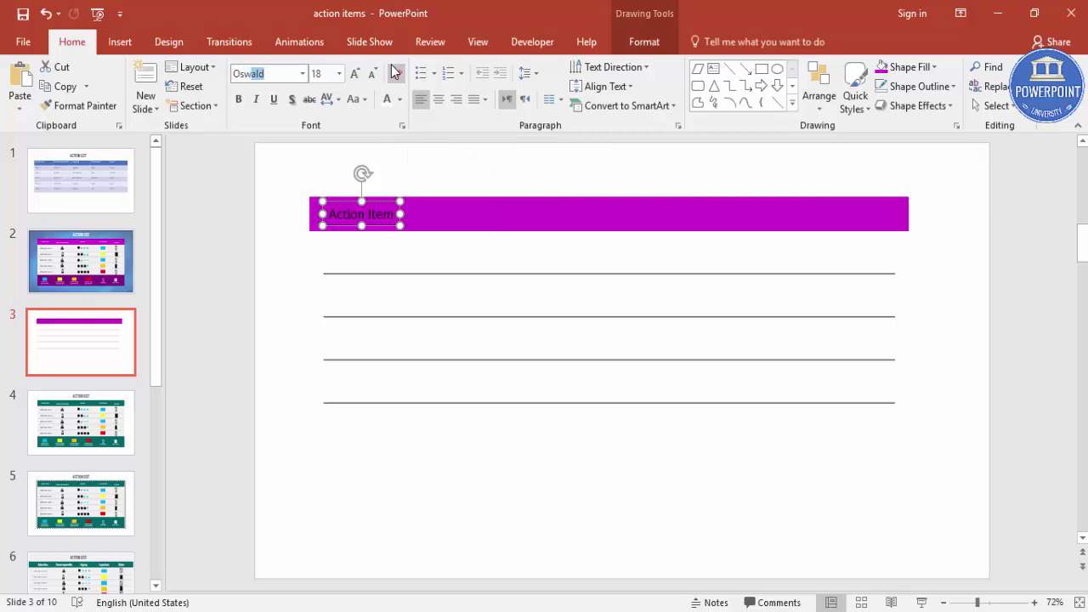
key("Return")
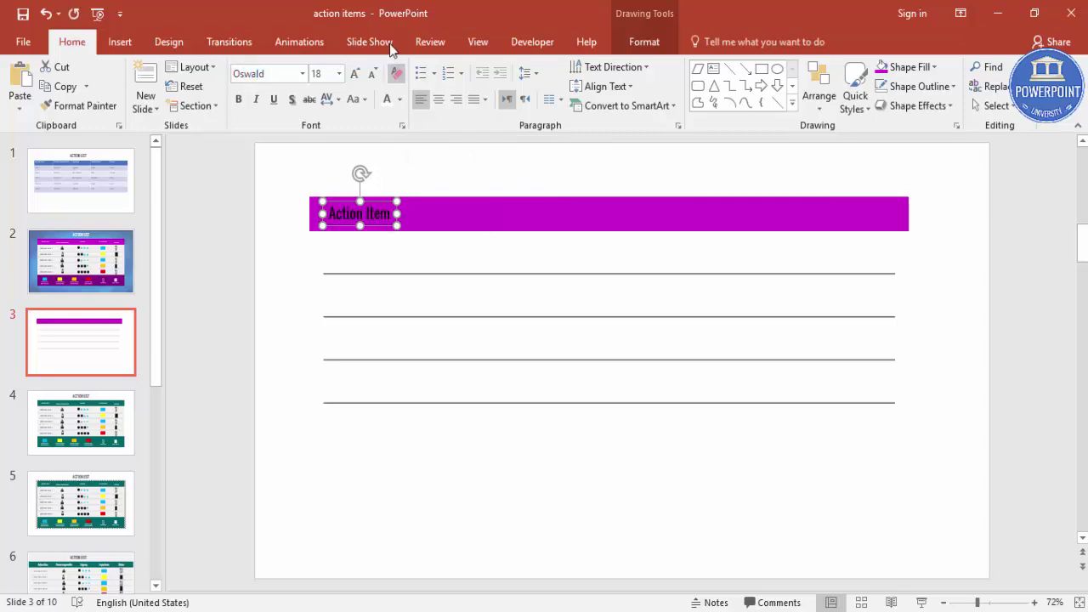
left_click(389, 101)
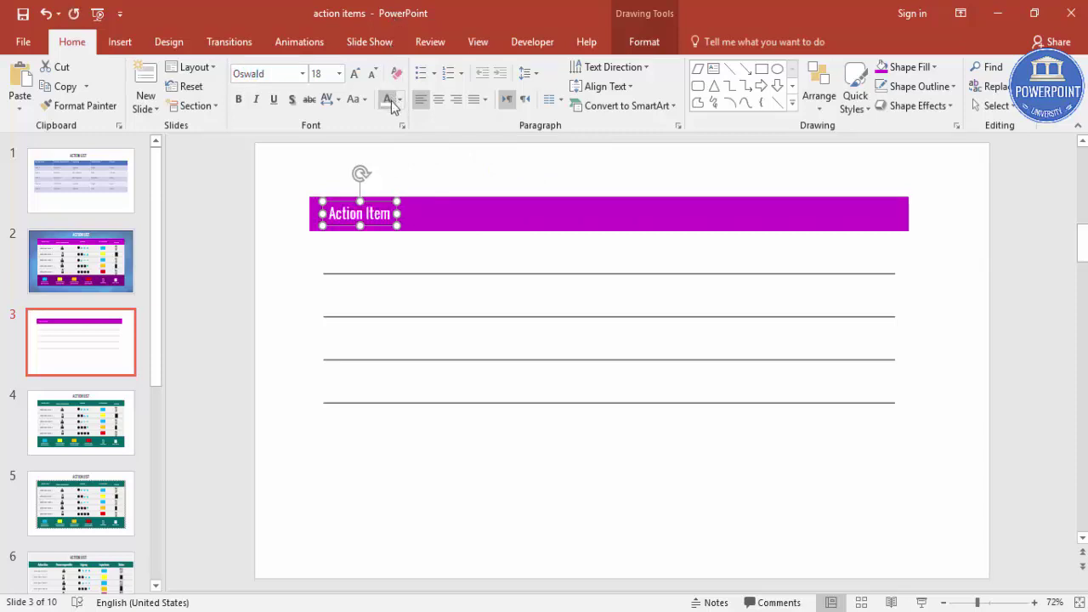
left_click_drag(378, 201, 504, 200)
key("ctrl+d")
key("ctrl+d")
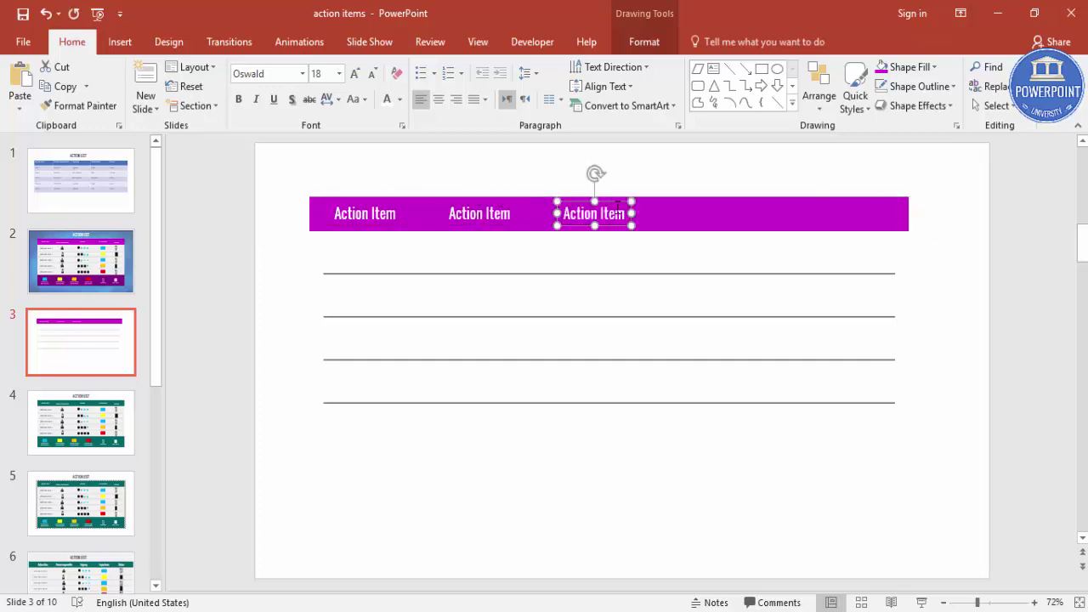
key("ctrl+d")
key("ctrl+d")
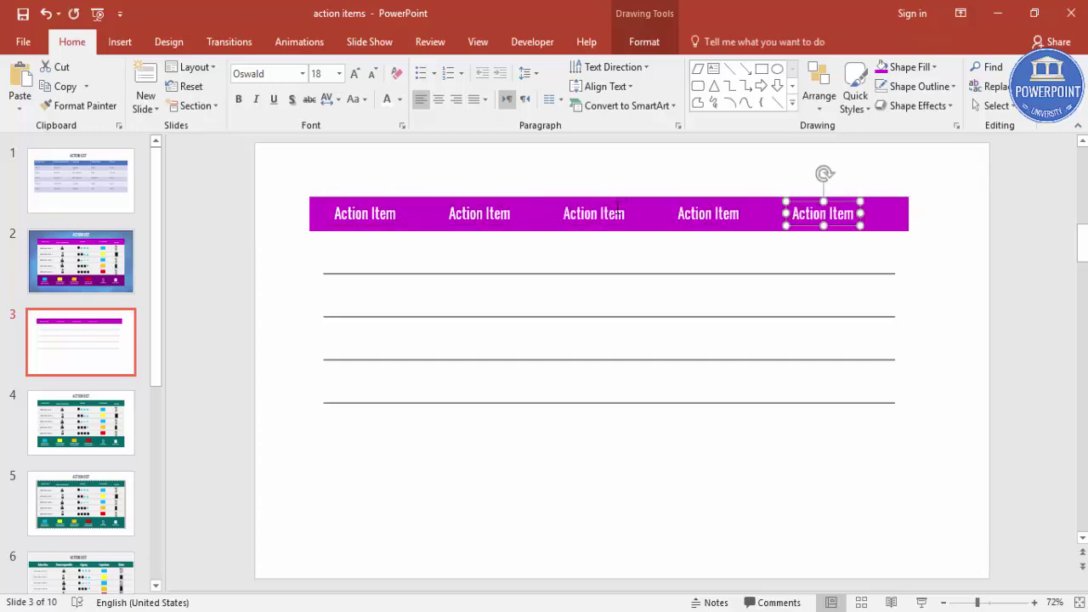
Center all body cells horizontally and vertically (Middle), then nudge the middle header label right.
left_click(408, 249)
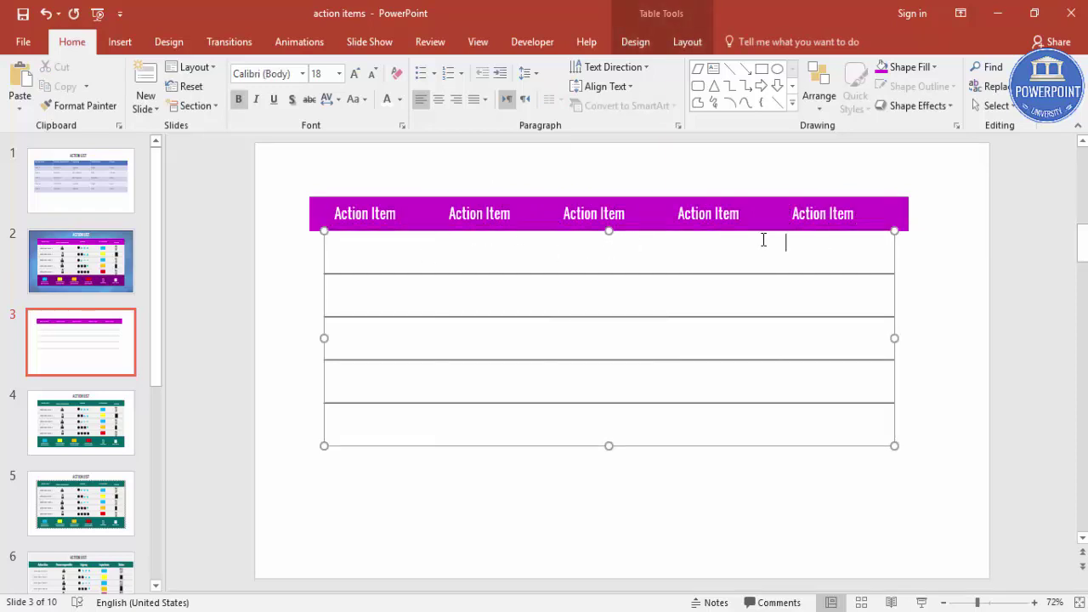
left_click_drag(366, 246, 838, 421)
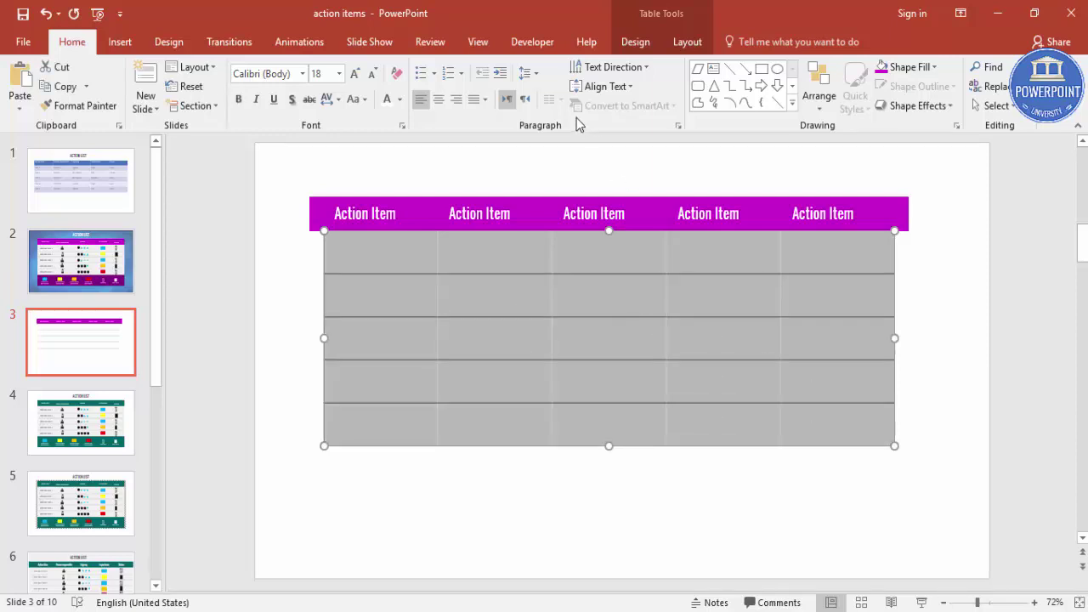
left_click(440, 102)
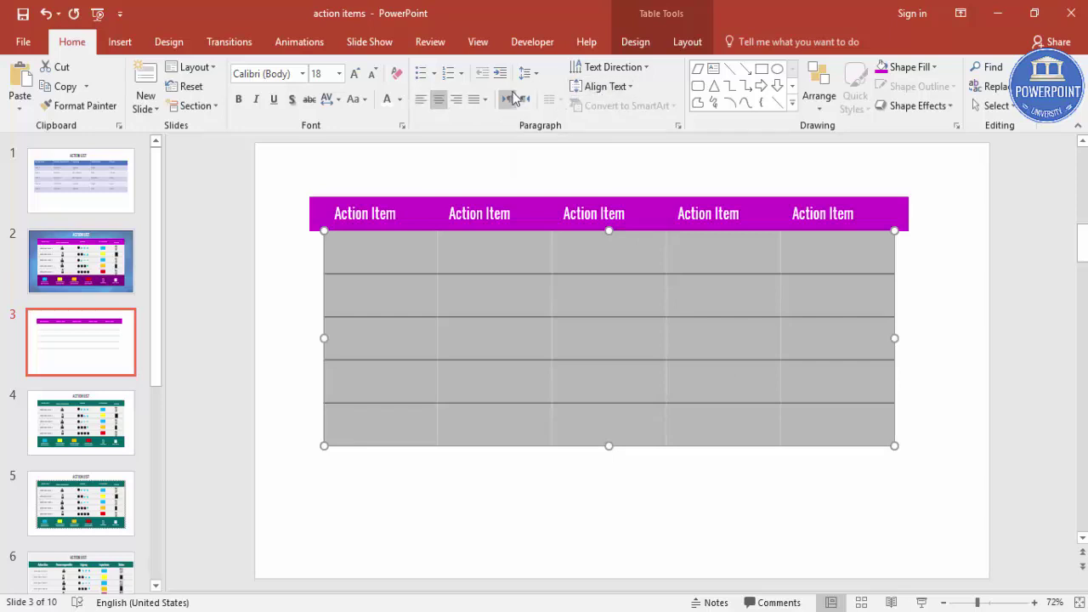
left_click(603, 86)
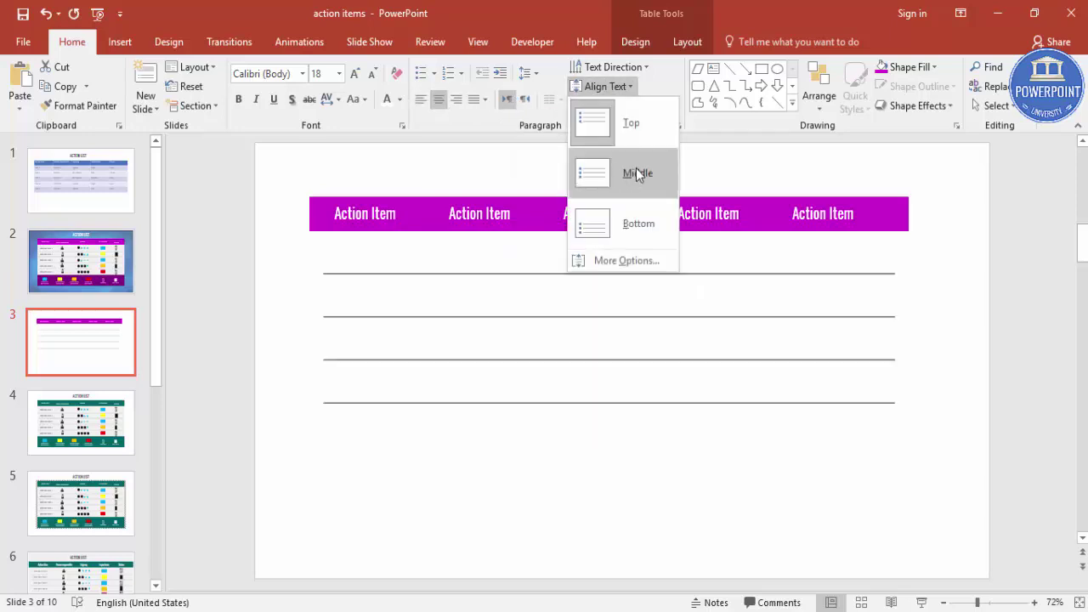
left_click(637, 173)
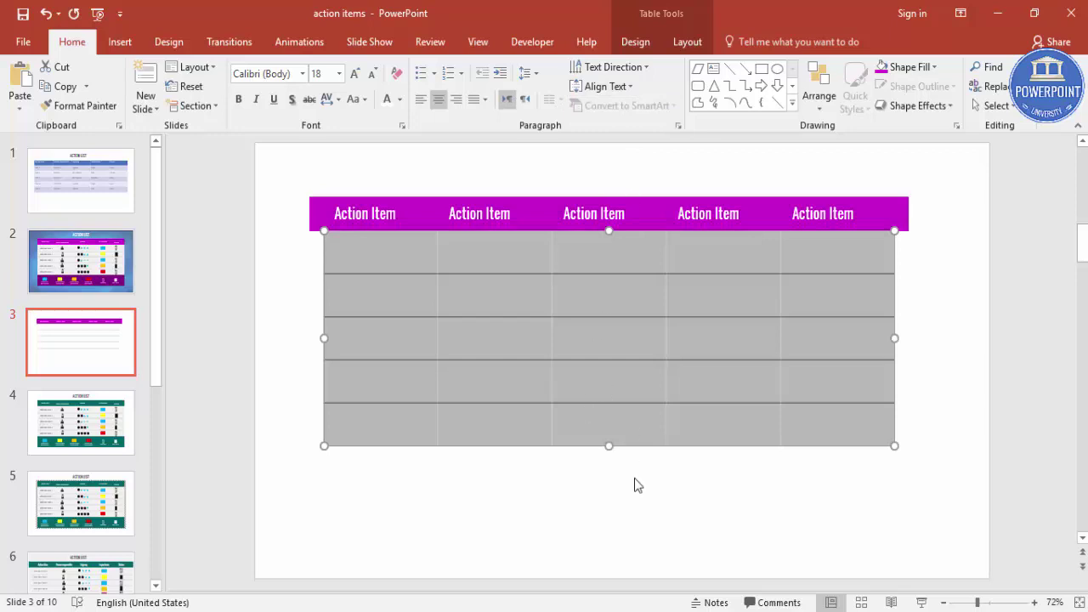
left_click(617, 211)
left_click_drag(625, 202, 639, 202)
Rename the second label to 'Person Responsible' and shift it slightly left.
left_click(479, 213)
left_click_drag(446, 213, 534, 214)
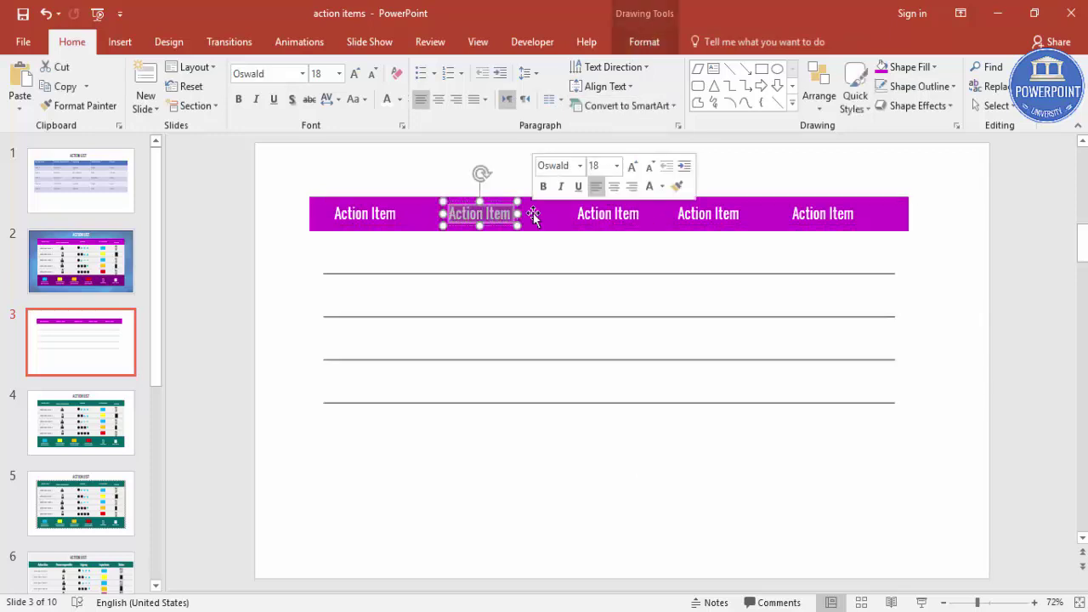
type("Person")
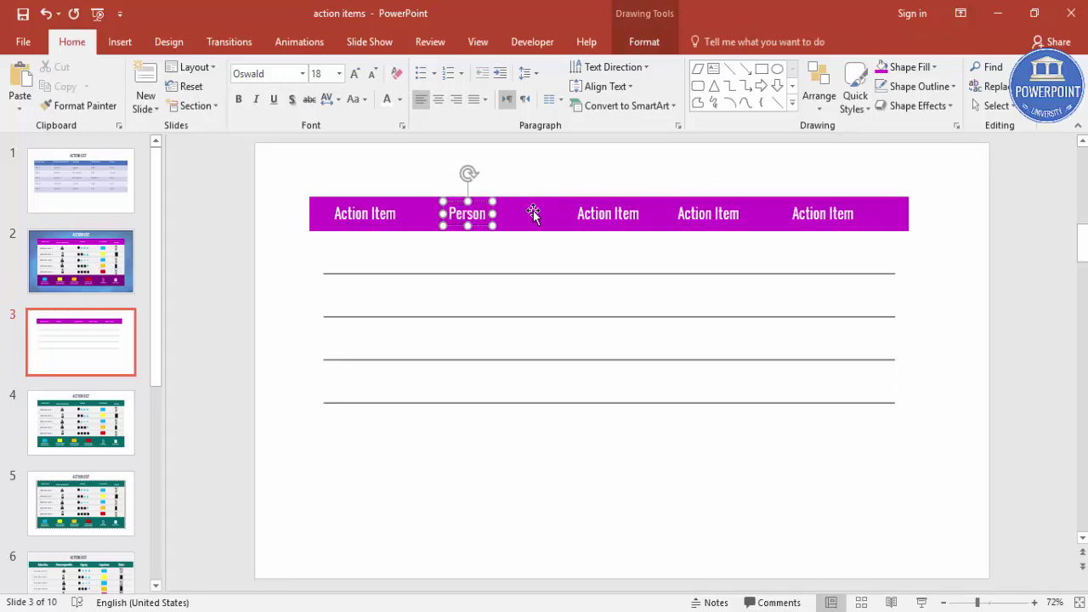
type(" Resp")
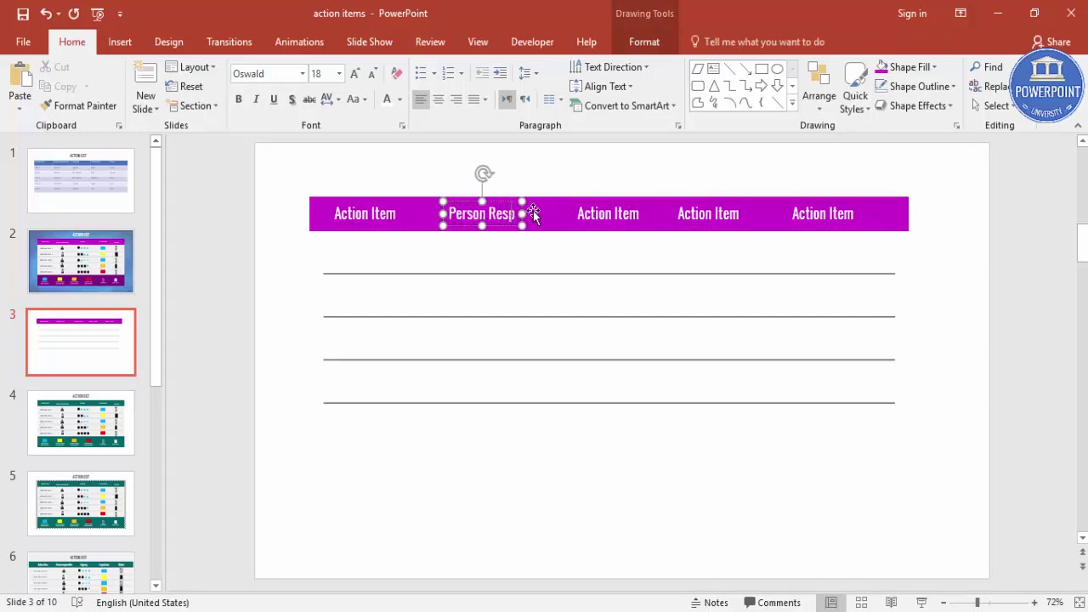
type("onsible")
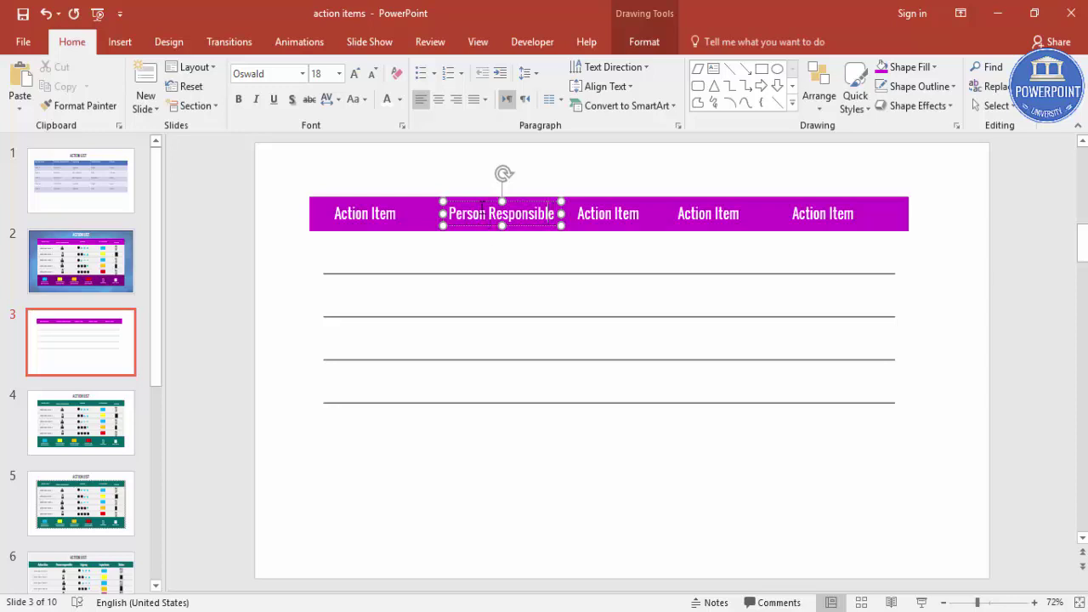
left_click_drag(476, 204, 463, 205)
After checking reference slides 2 and 1, rename the remaining labels Urgency, Importance and Status.
left_click(592, 216)
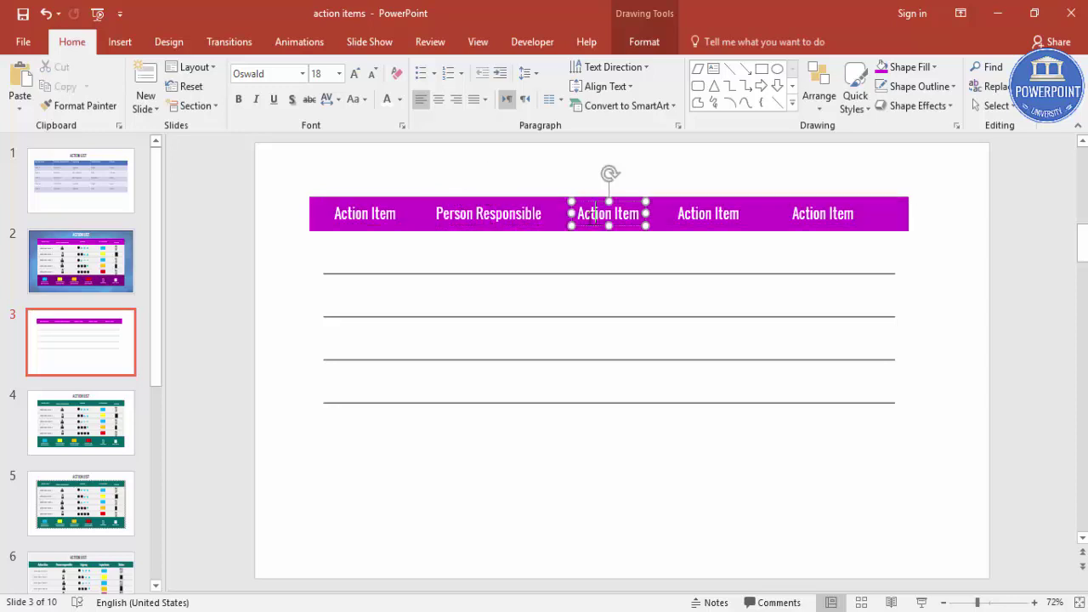
left_click(81, 230)
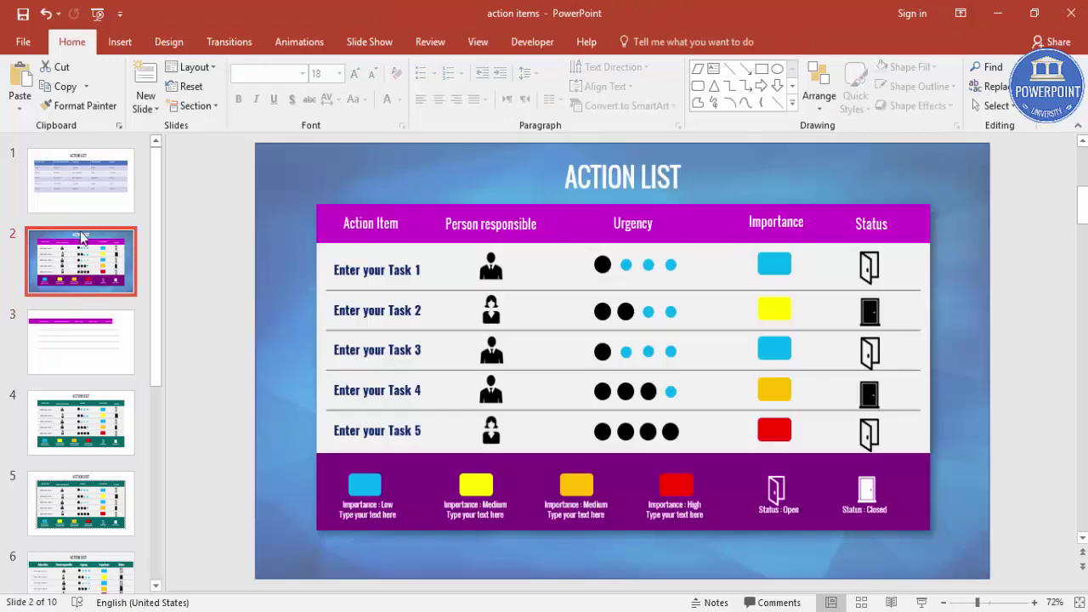
left_click(90, 213)
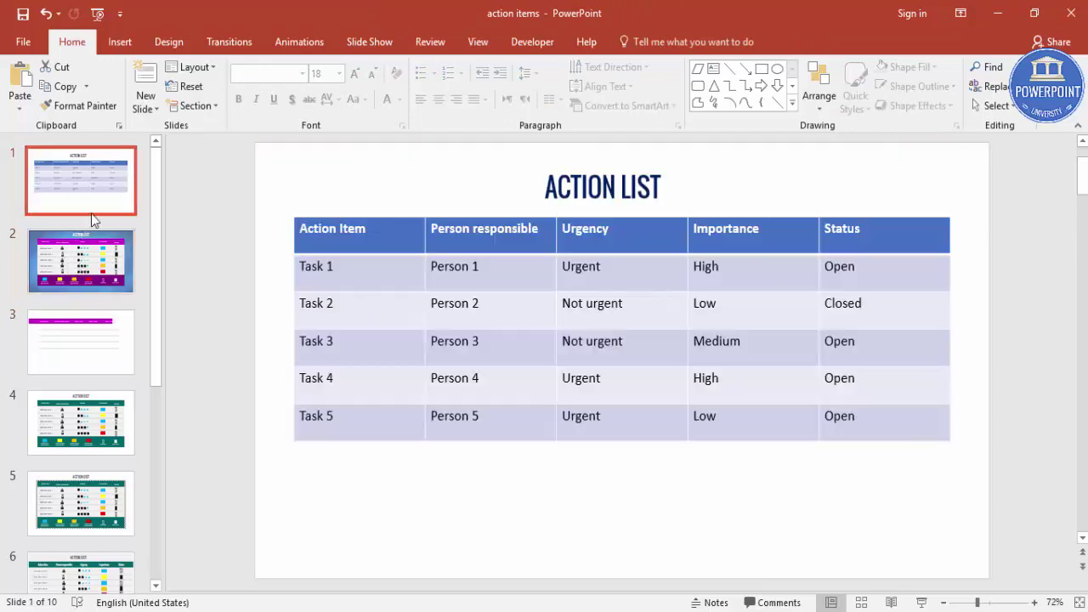
left_click(98, 337)
triple_click(604, 215)
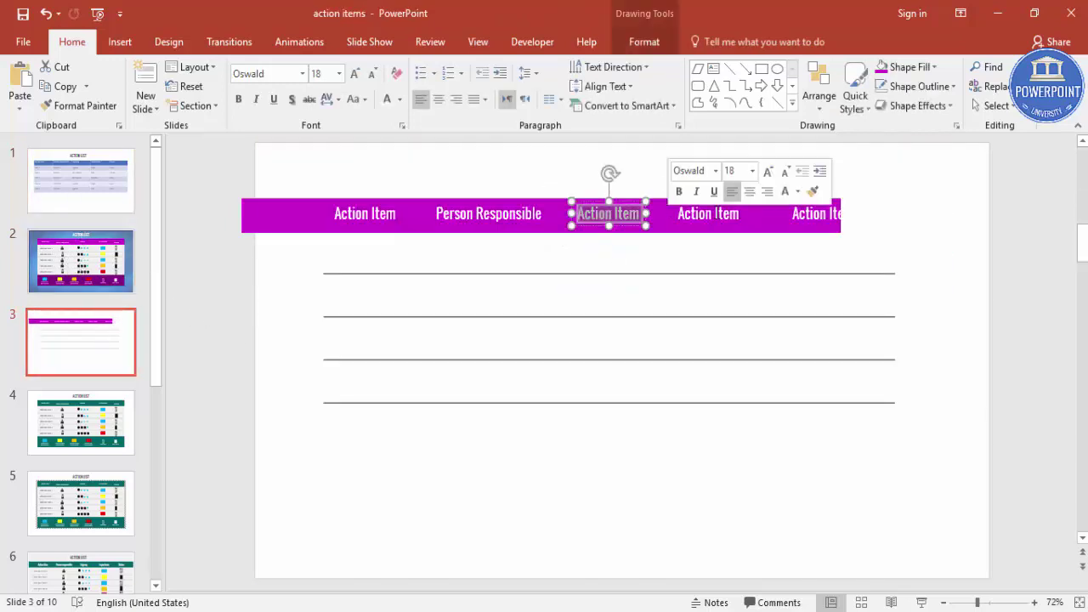
type("Urgency")
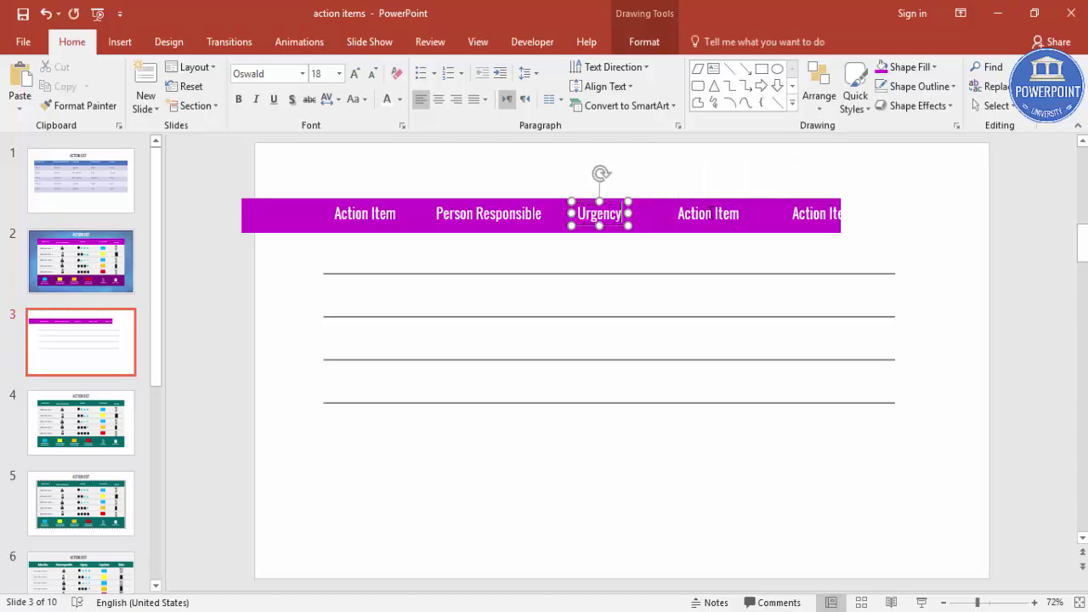
triple_click(727, 220)
type("Im")
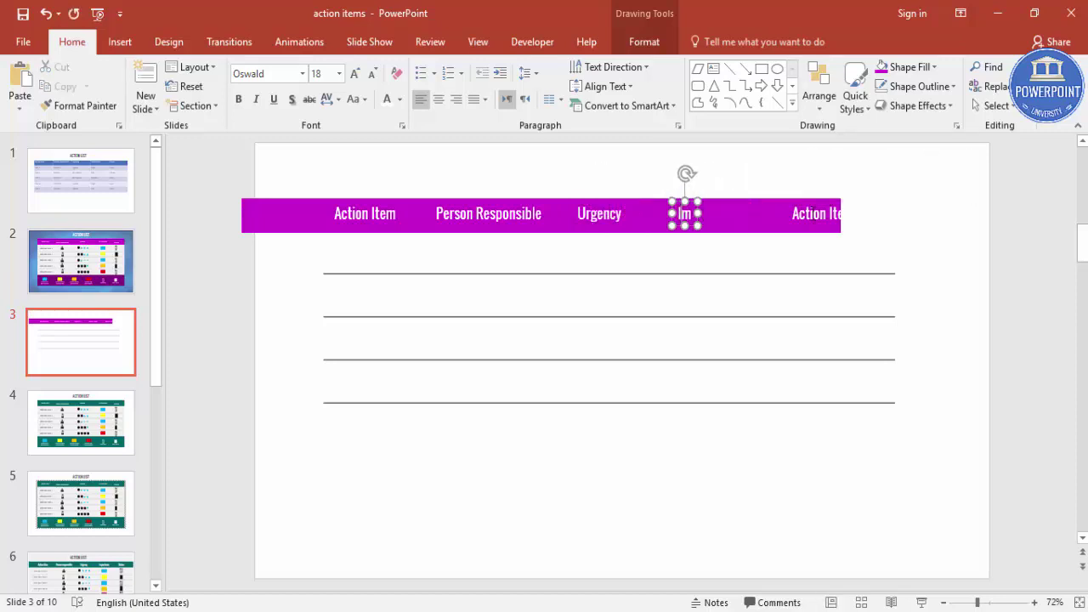
type("portance")
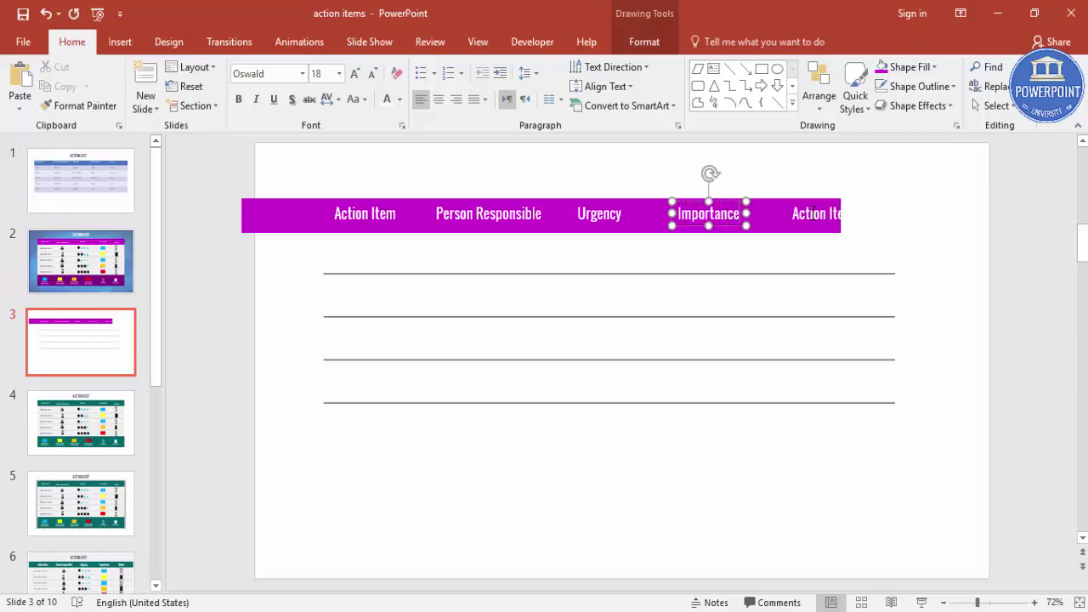
triple_click(816, 214)
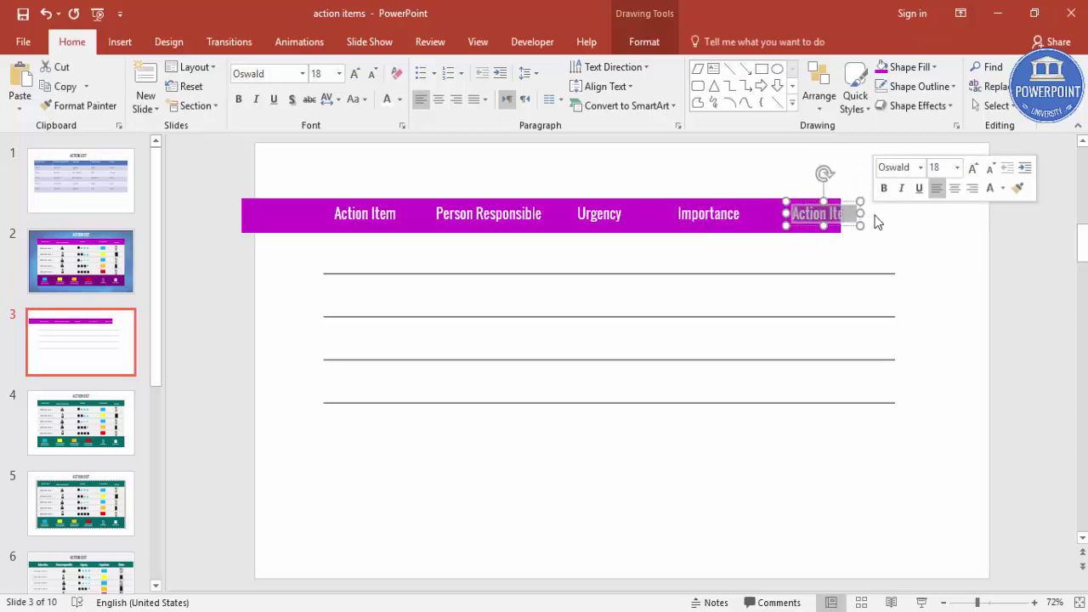
type("Status")
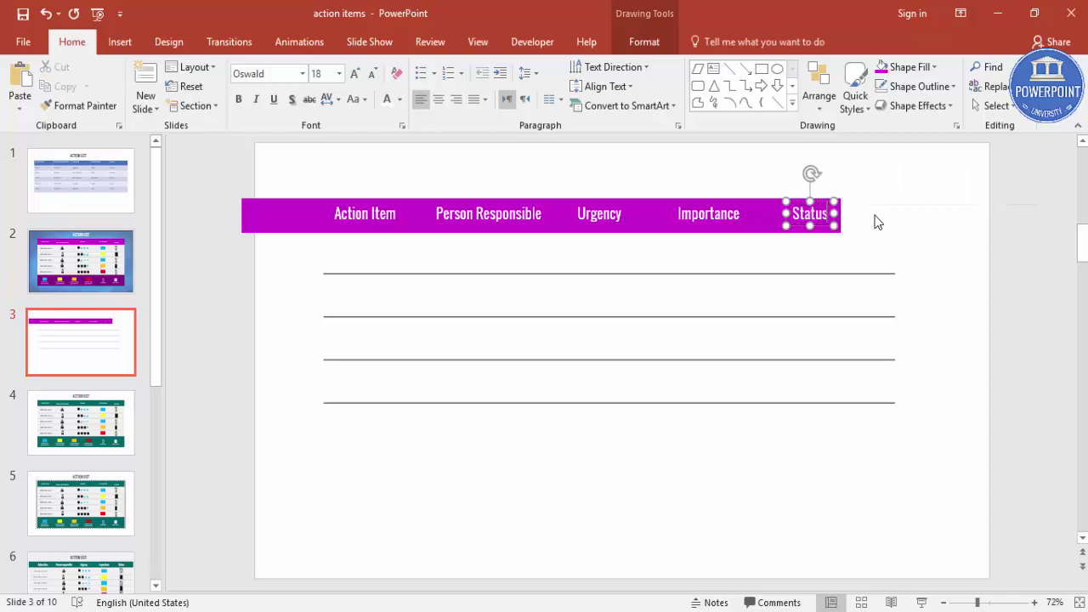
Move the purple header bar back above the table and nudge the Status label right.
left_click(284, 212)
left_click_drag(250, 211, 321, 200)
left_click(936, 324)
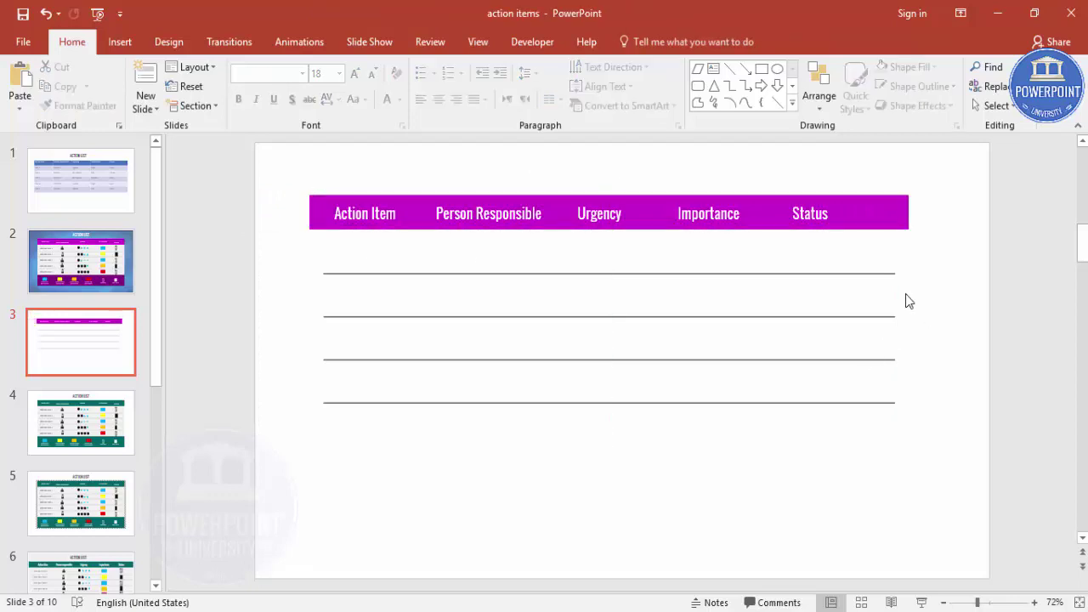
left_click(811, 209)
left_click_drag(810, 205, 827, 204)
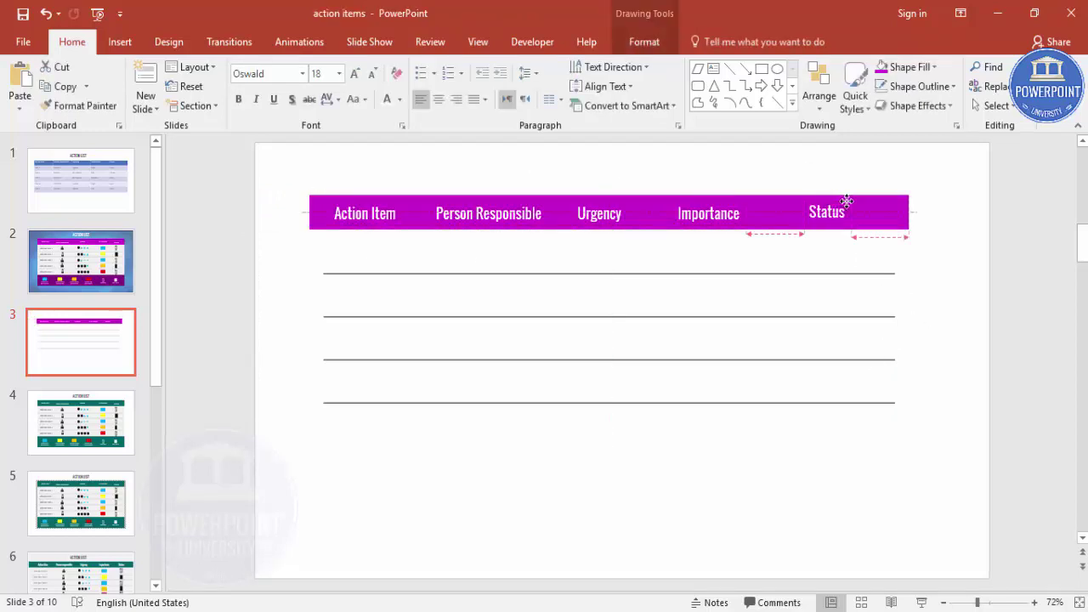
left_click_drag(873, 380, 334, 274)
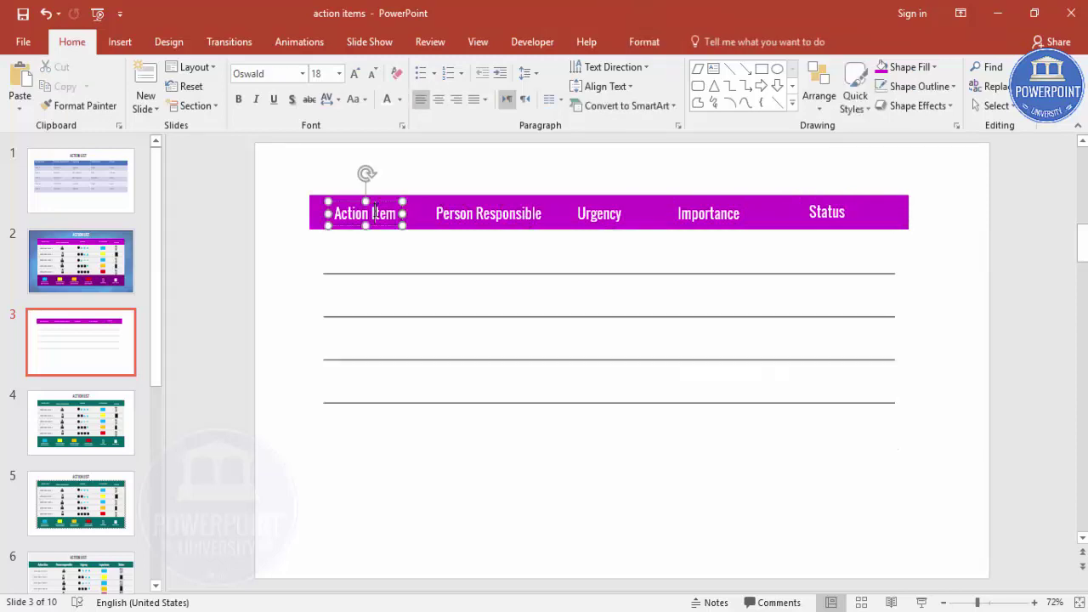
Shift each of the five header labels slightly right to space them across the bar.
left_click(381, 211)
left_click_drag(385, 204, 401, 204)
left_click(507, 201)
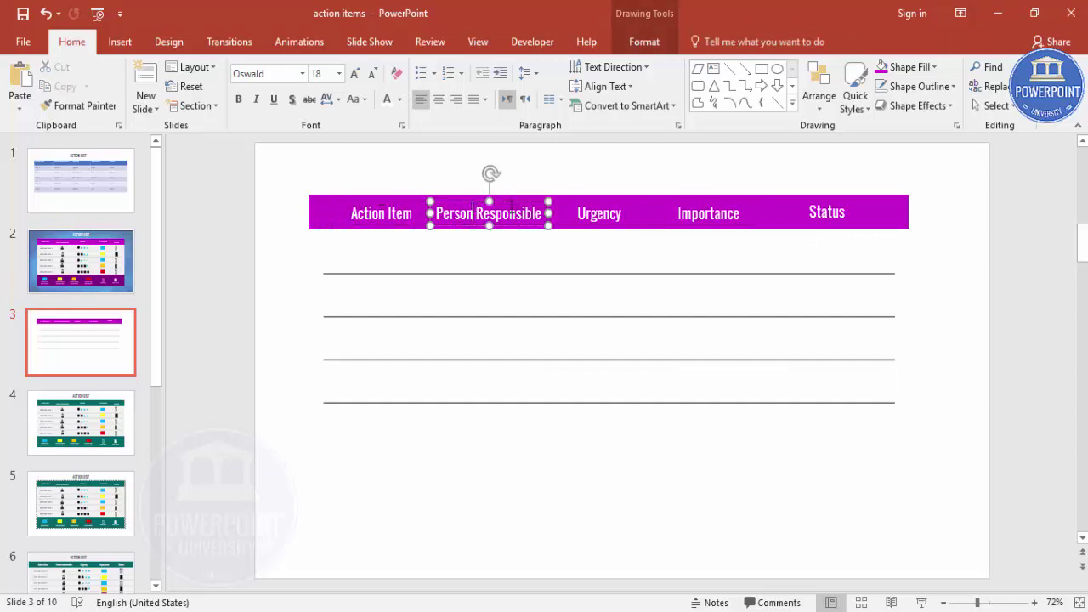
left_click_drag(508, 201, 522, 201)
left_click(616, 212)
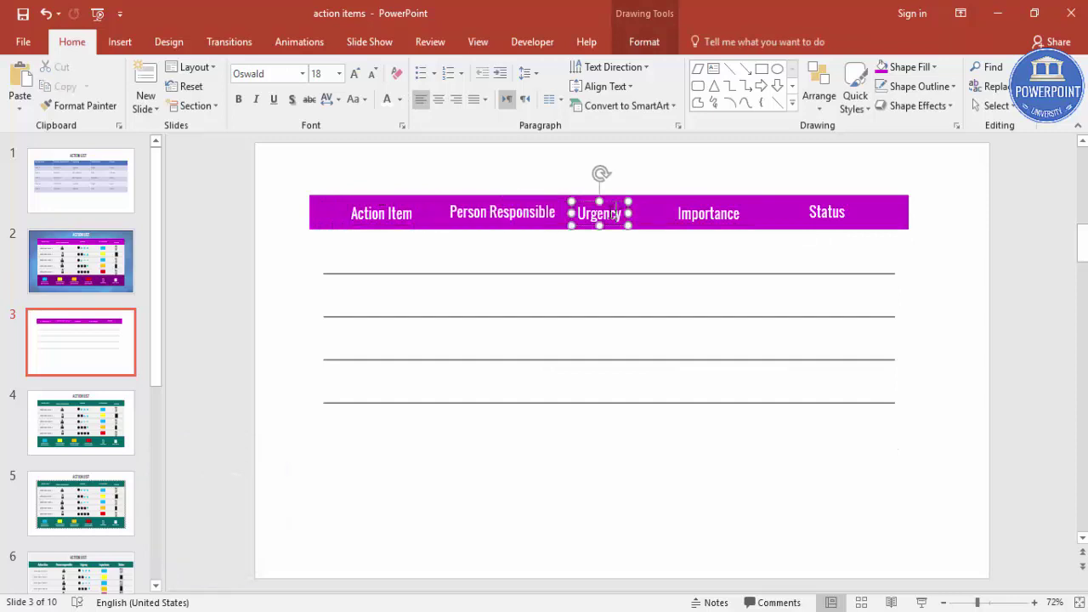
left_click_drag(612, 207, 632, 206)
left_click(726, 208)
left_click_drag(721, 202, 734, 204)
left_click(823, 209)
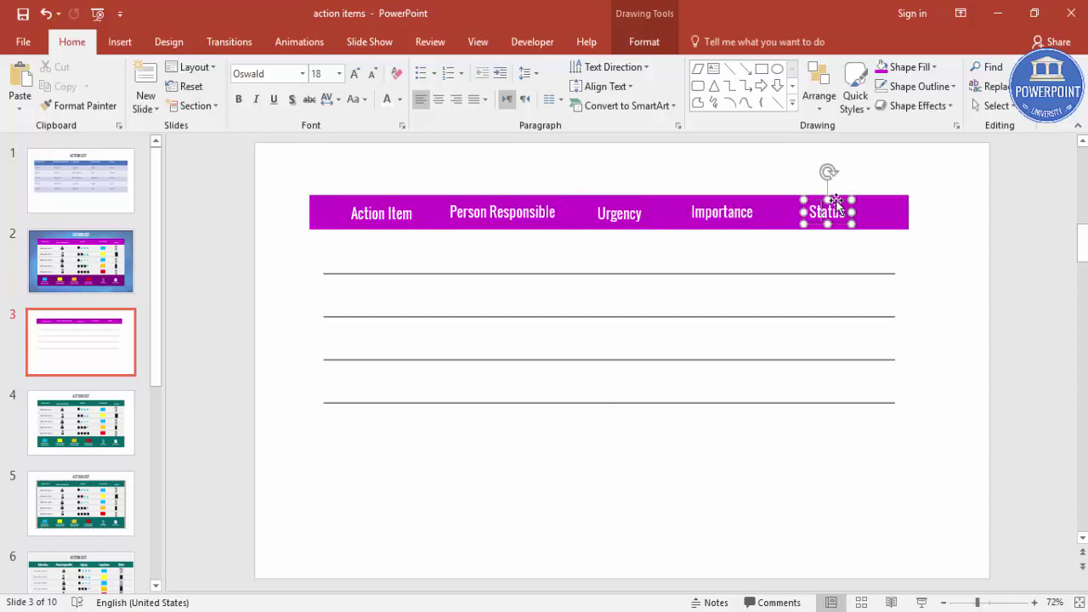
left_click_drag(831, 201, 838, 202)
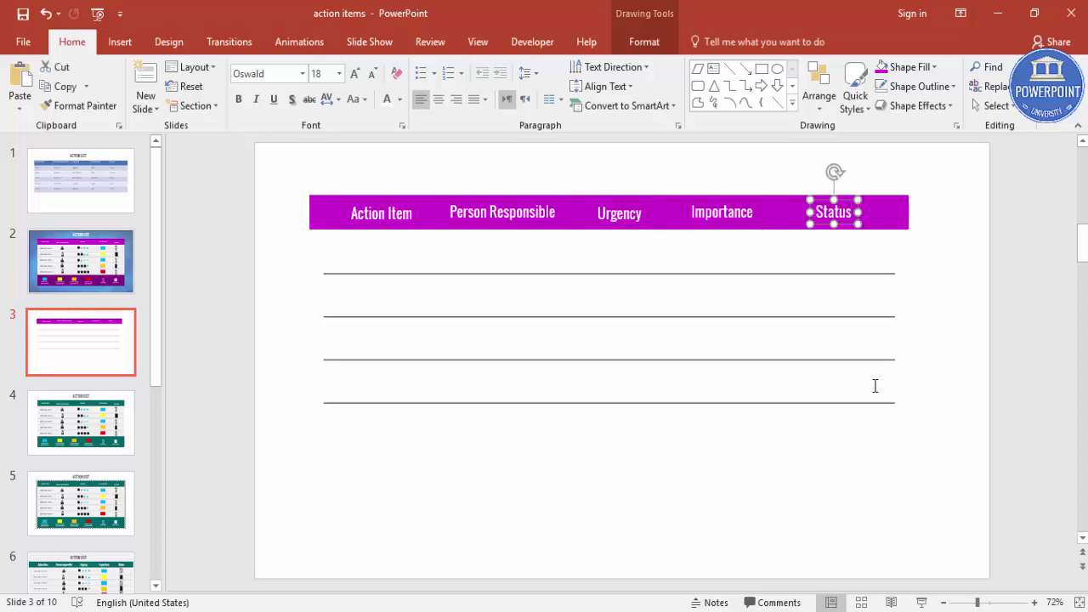
mouse_move(875, 386)
left_mouse_down()
mouse_move(486, 272)
mouse_move(285, 267)
left_mouse_up()
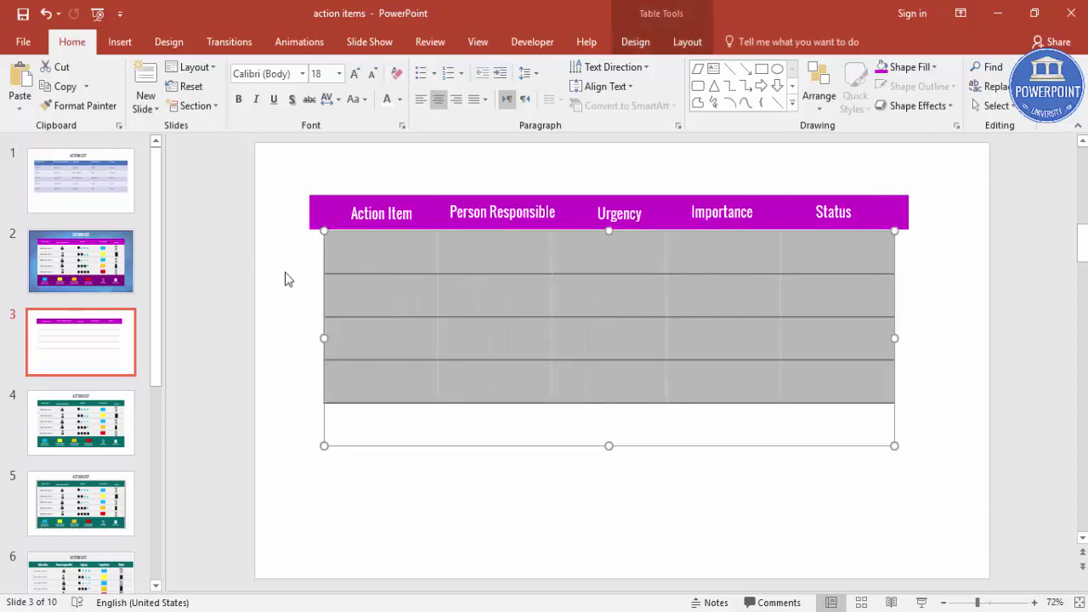
left_click(675, 502)
Select all five column labels and apply Align Middle.
mouse_move(314, 153)
left_mouse_down()
mouse_move(526, 222)
mouse_move(893, 248)
left_mouse_up()
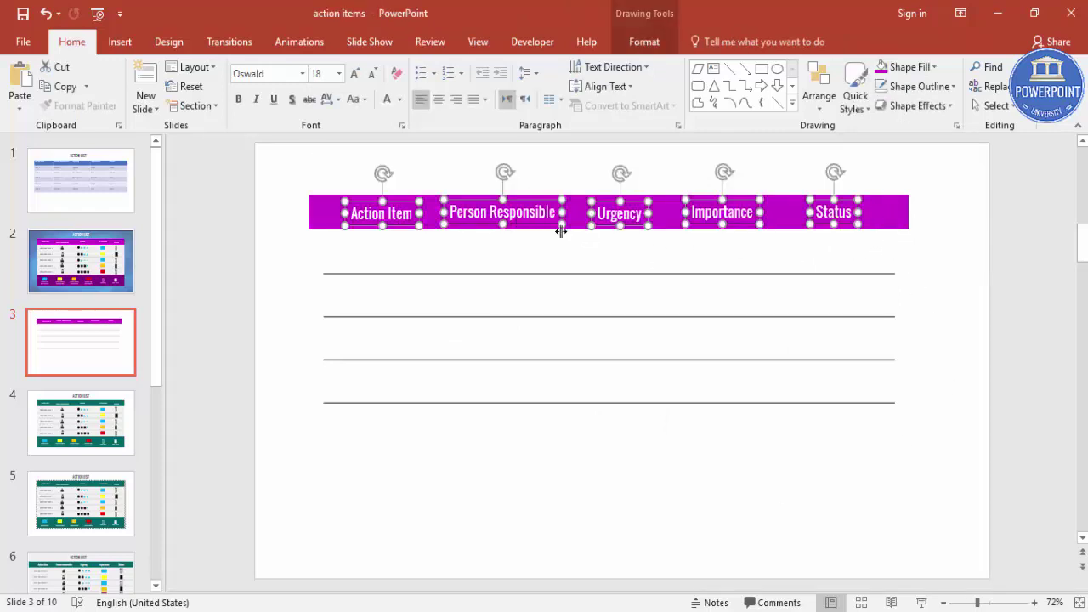
left_click(646, 43)
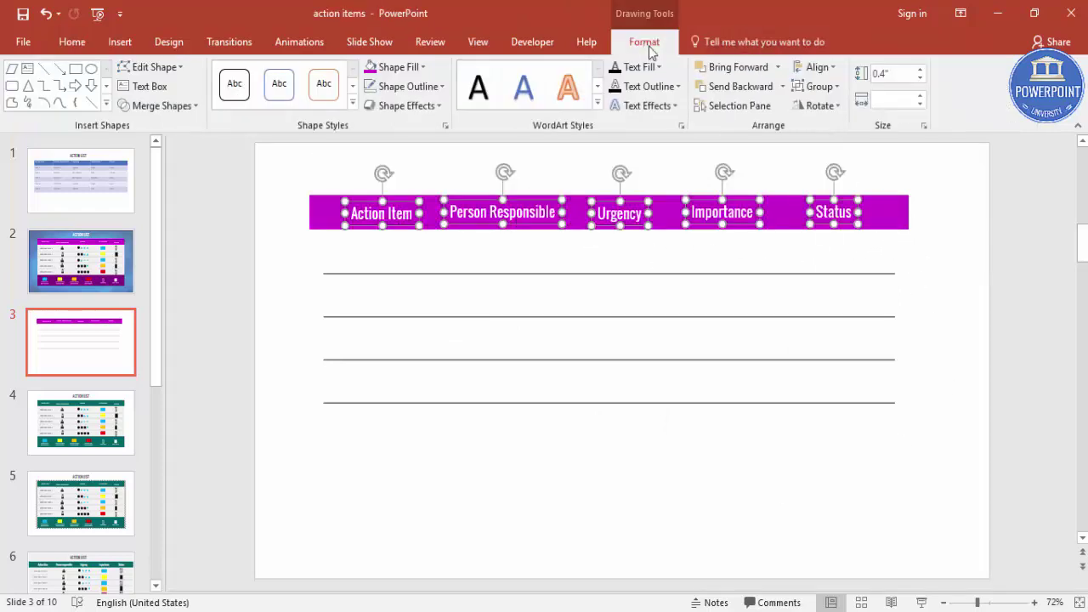
left_click(830, 74)
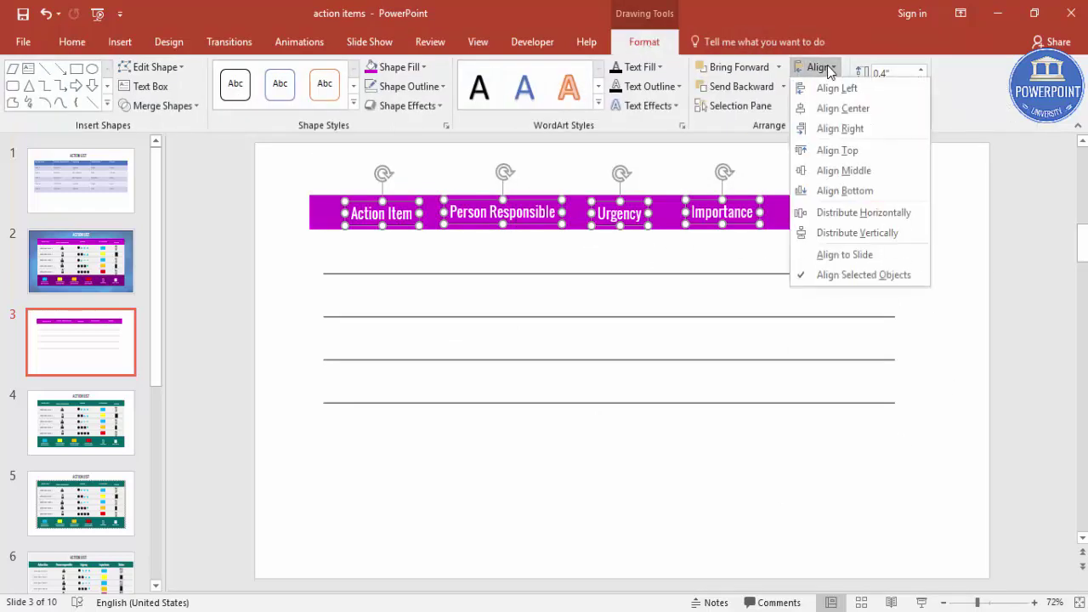
left_click(855, 174)
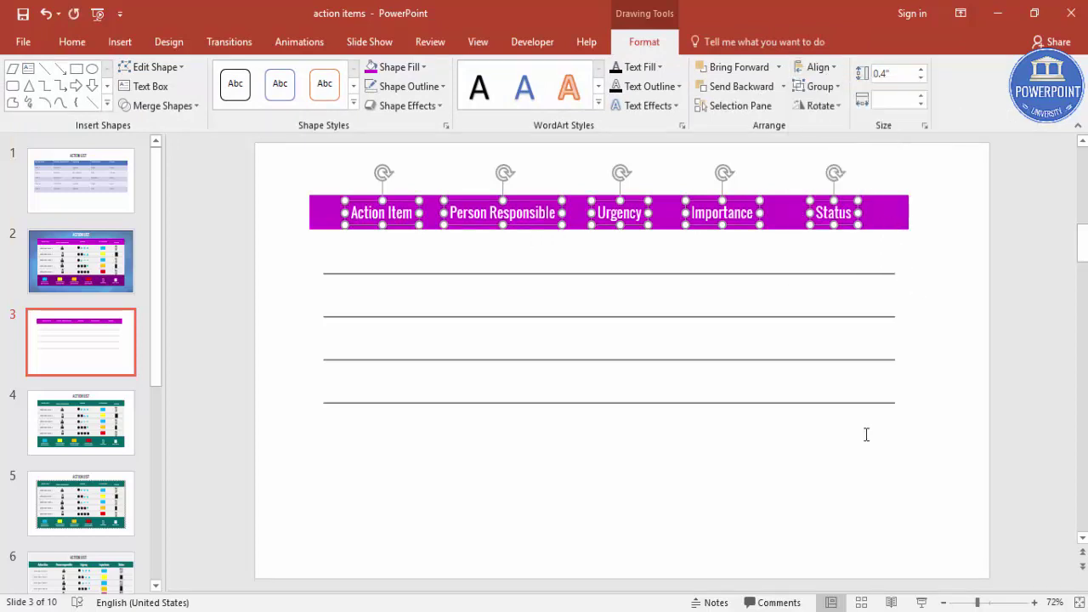
left_click(622, 490)
Duplicate the purple header bar below the table lines and stretch the copy taller.
left_click(894, 204)
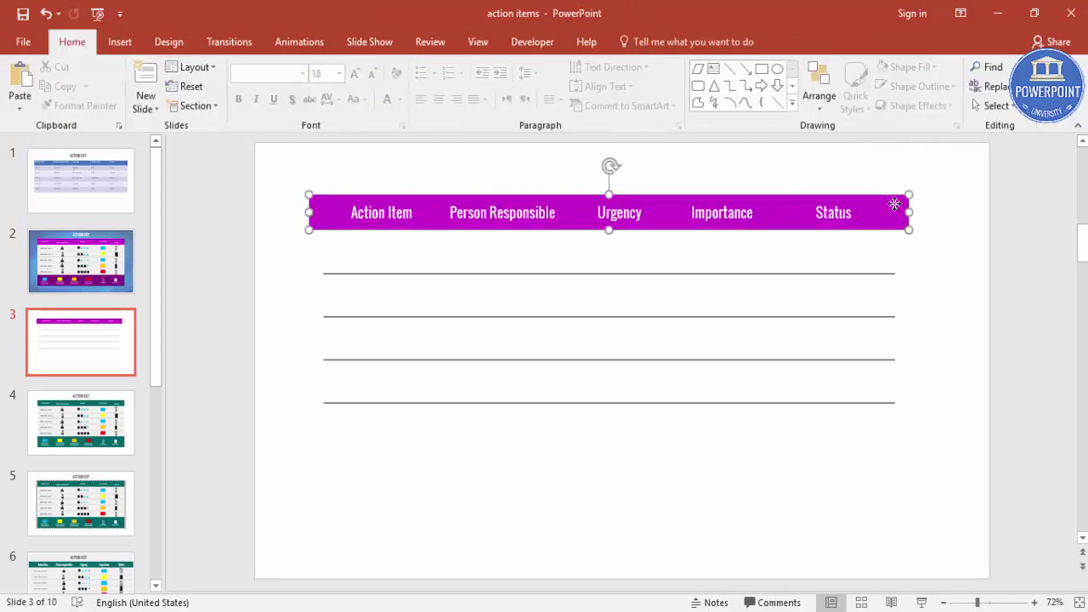
double_click(894, 204)
mouse_move(900, 226)
left_mouse_down()
mouse_move(889, 221)
mouse_move(850, 364)
mouse_move(869, 451)
mouse_move(881, 456)
left_mouse_up()
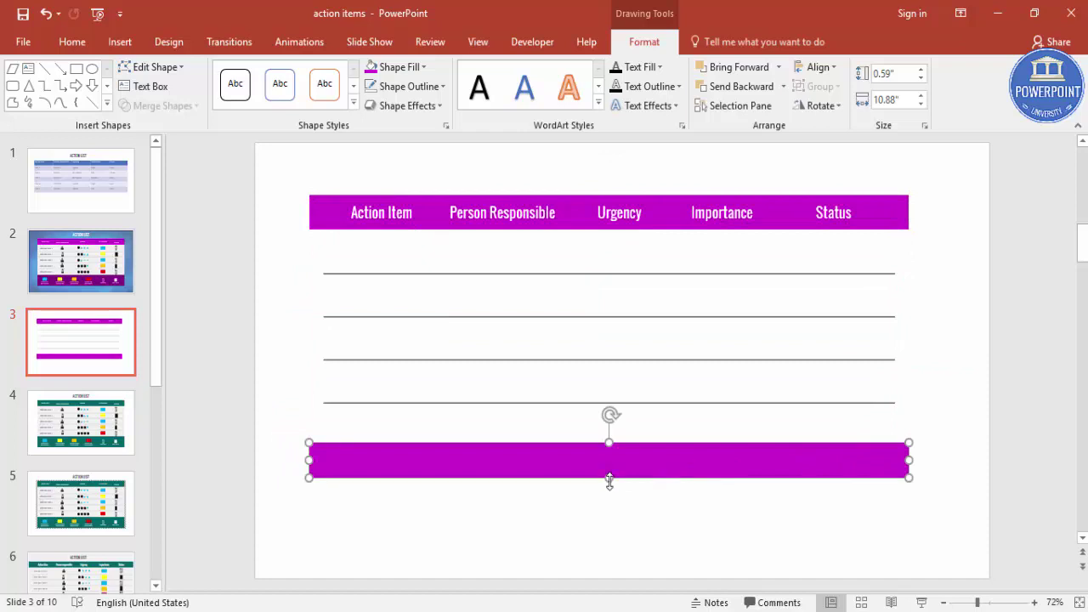
left_click_drag(609, 479, 610, 518)
left_click(950, 334)
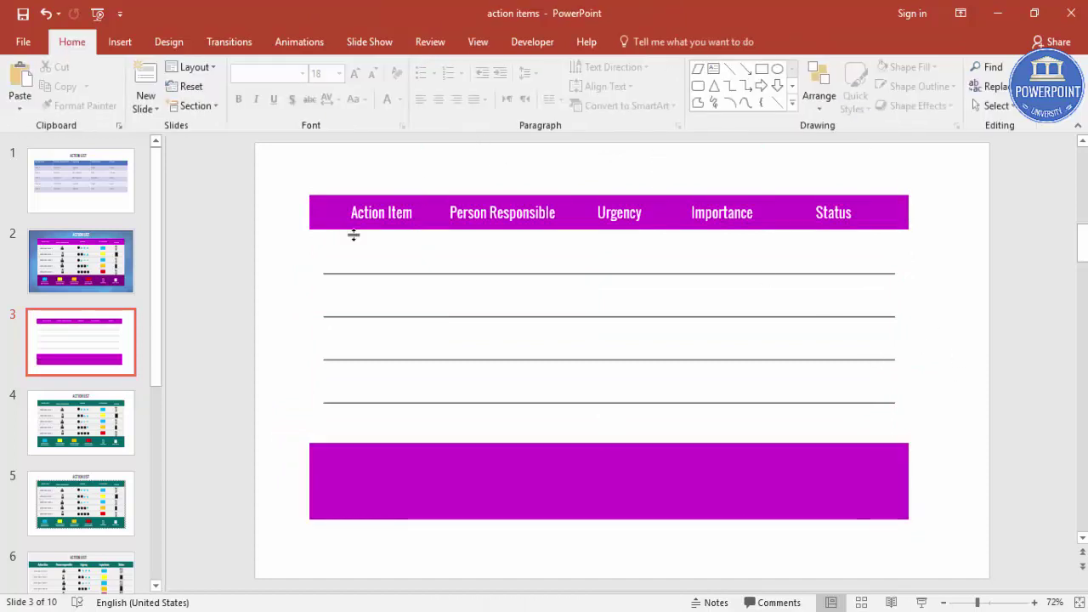
Make all the table's body text dark blue.
left_click(374, 255)
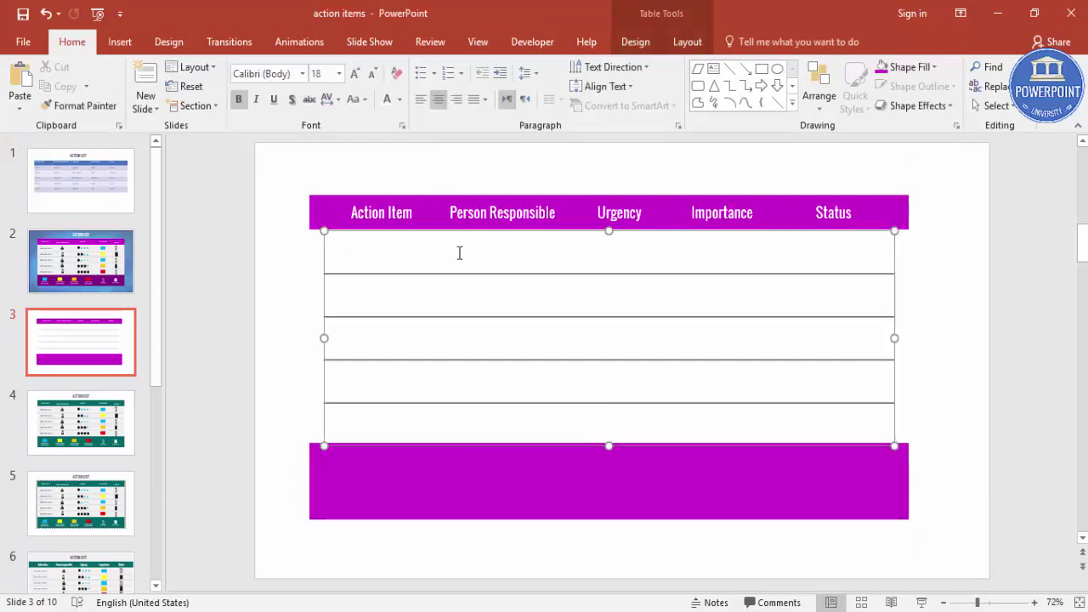
type("asdfgh")
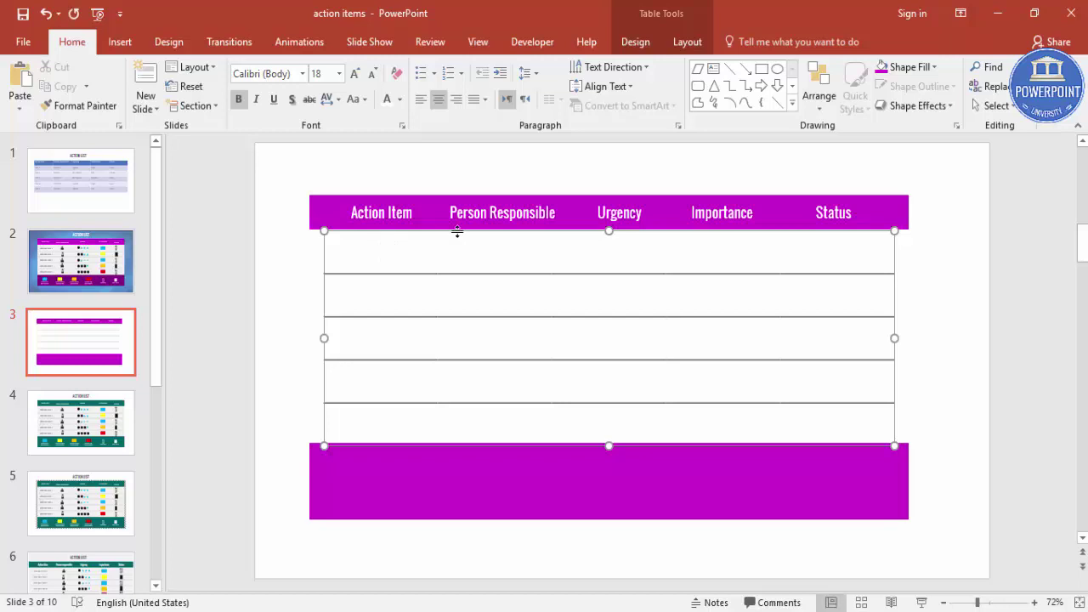
left_click(399, 99)
left_click(359, 248)
left_click_drag(359, 247, 527, 297)
left_click_drag(667, 324, 863, 416)
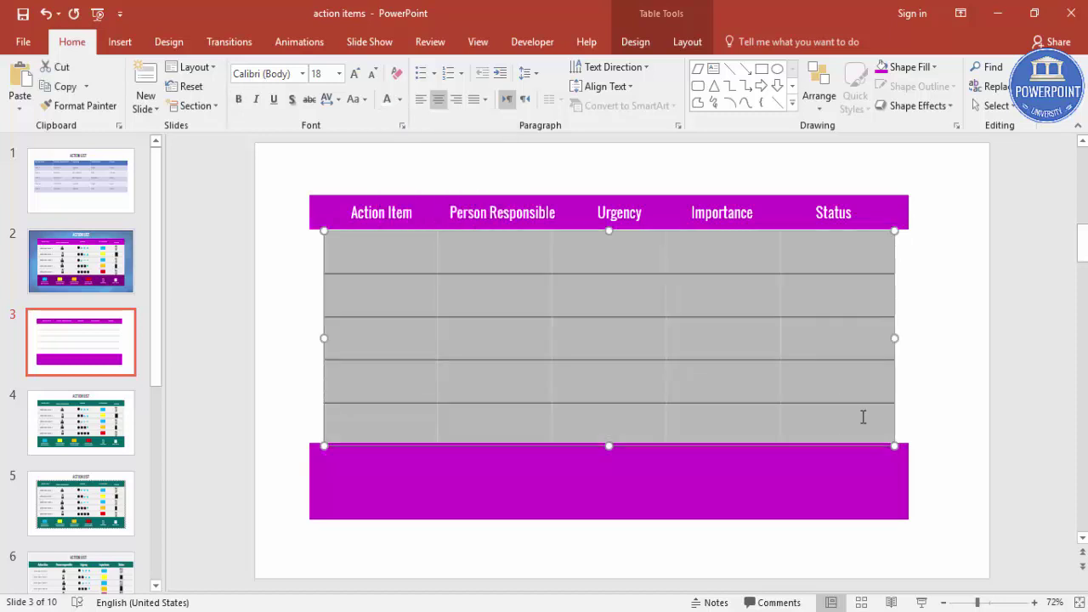
left_click(398, 99)
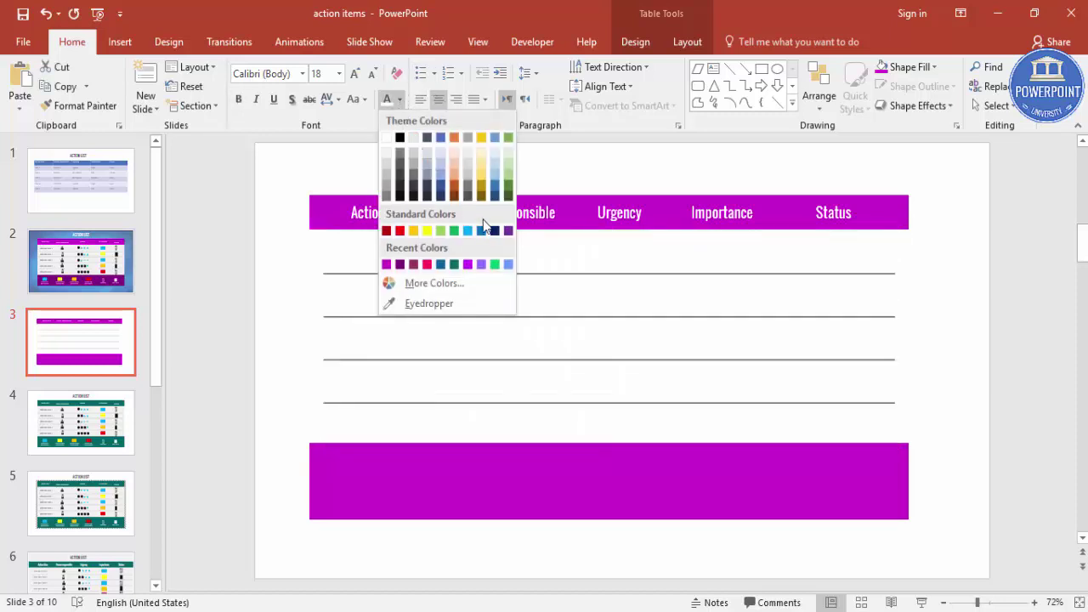
left_click(498, 233)
Type 'Enter your task1' in the first Action Item cell and paste it into row 2.
left_click(334, 252)
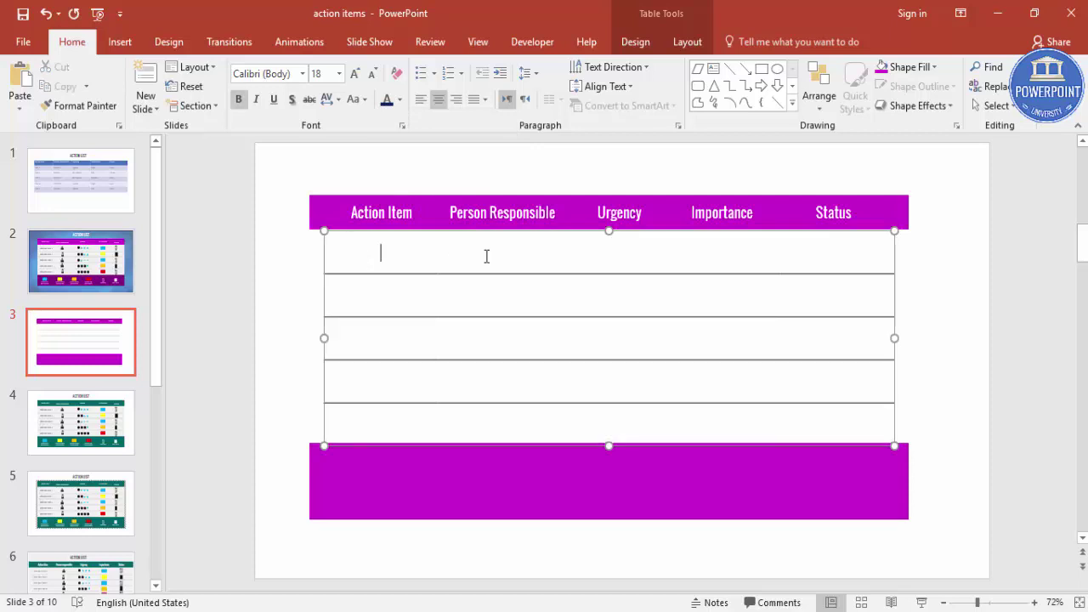
type("Enter your t")
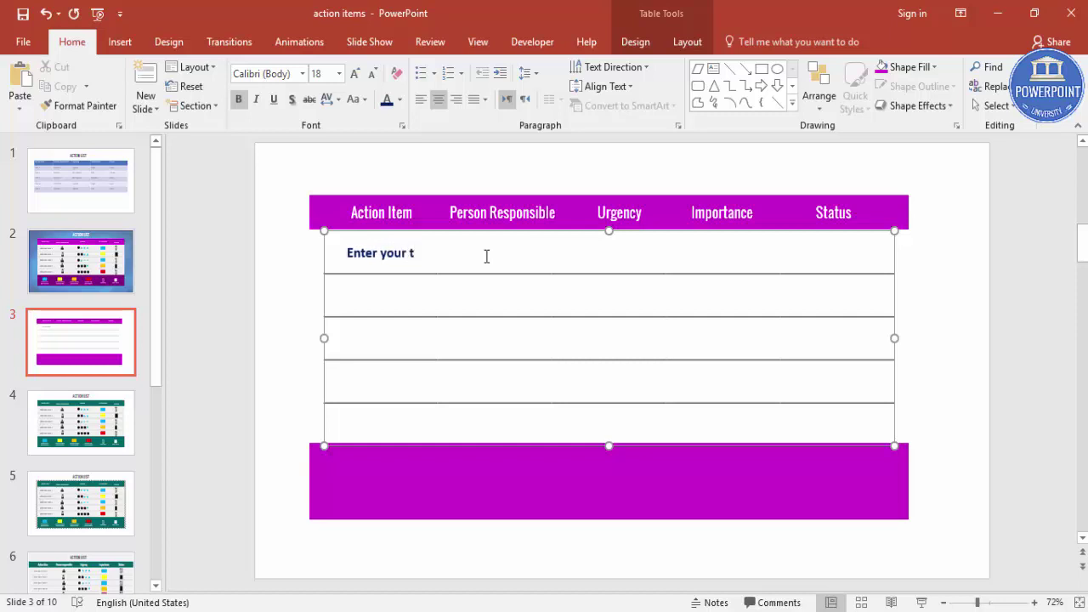
type("ask1")
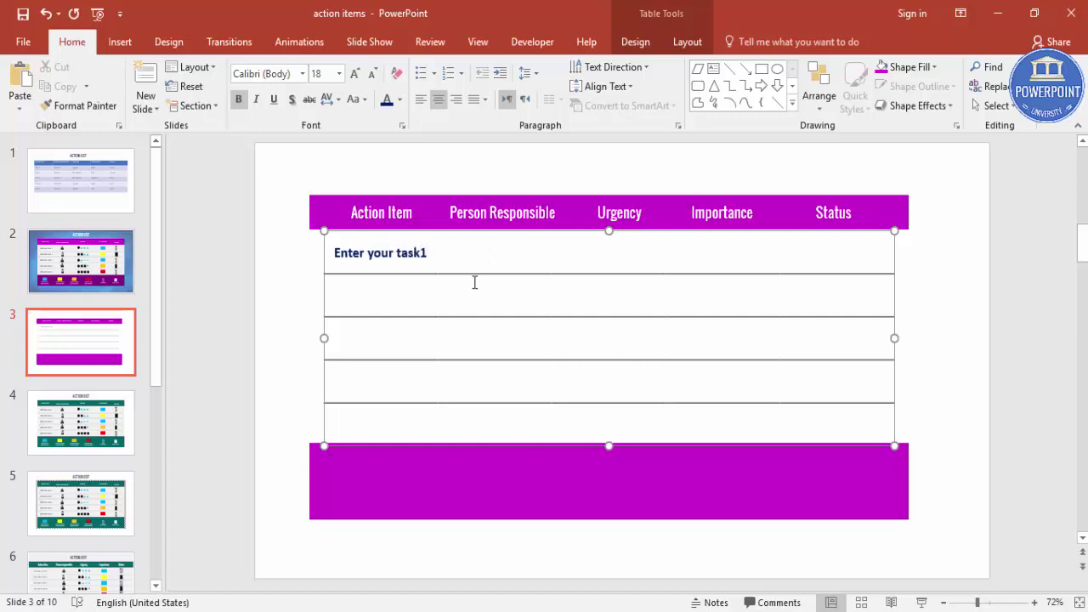
left_click_drag(419, 263, 352, 265)
key("ctrl+c")
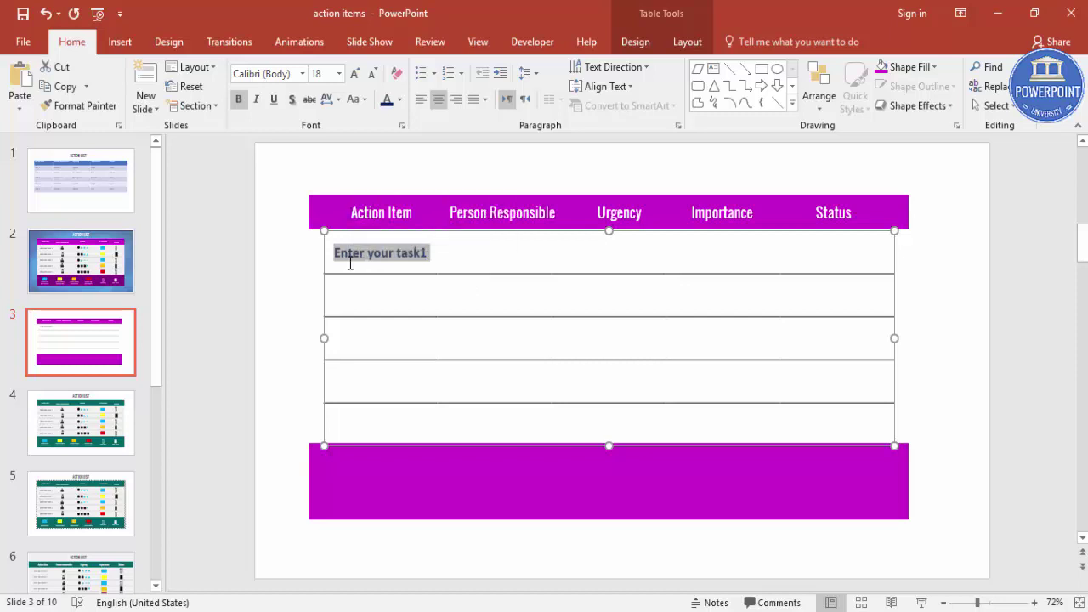
left_click(393, 292)
key("ctrl+v")
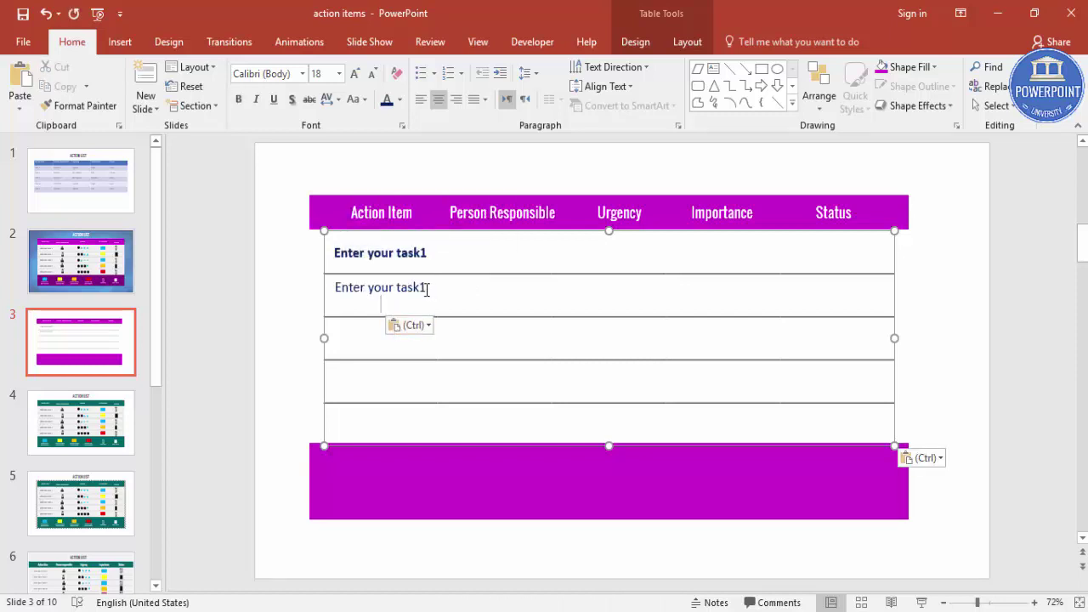
key("BackSpace")
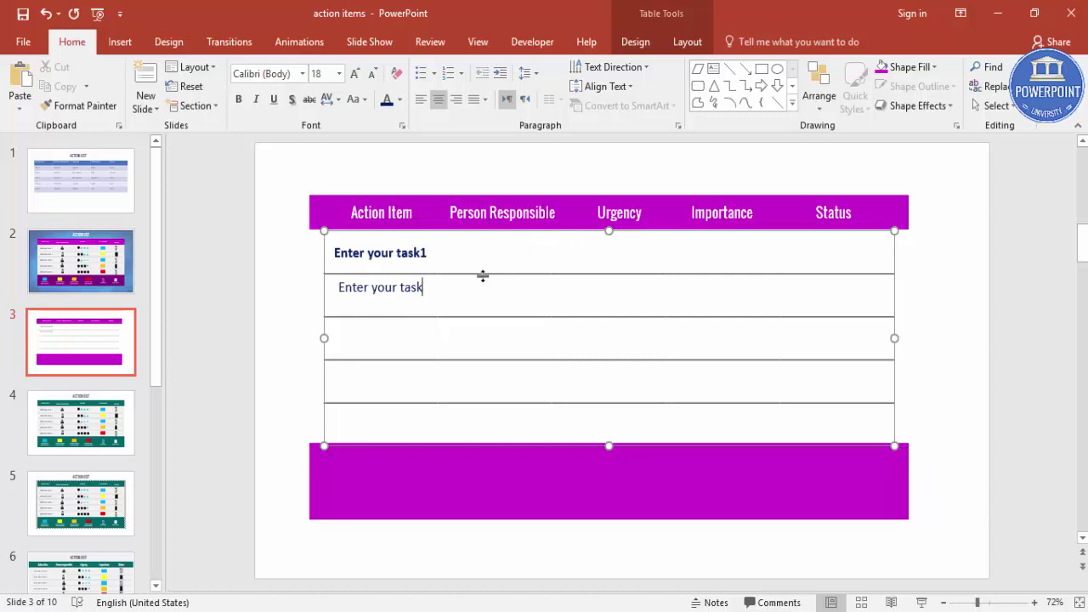
type("1")
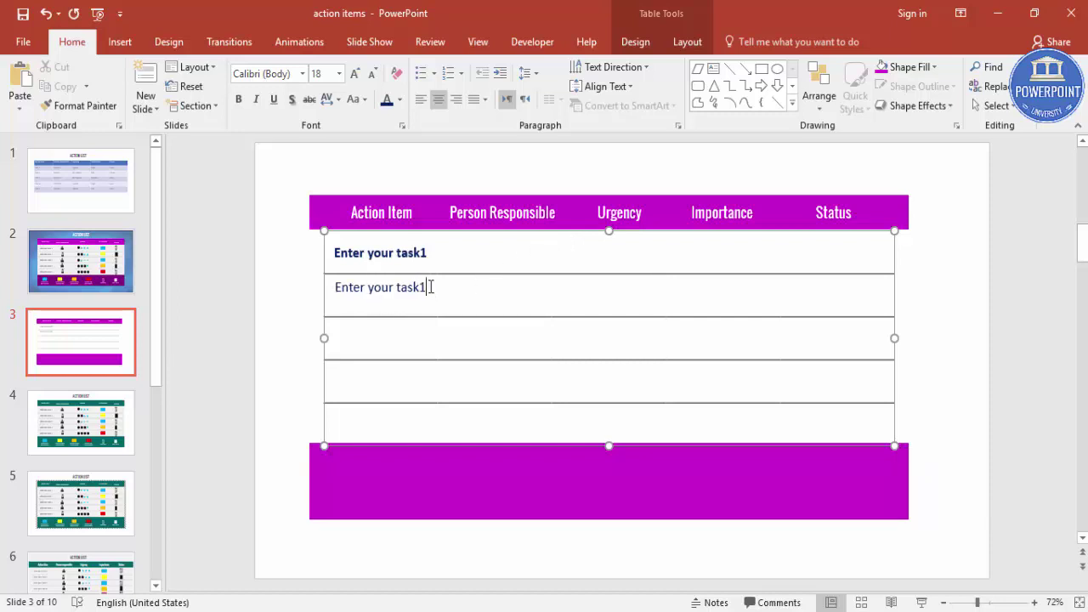
key("Delete")
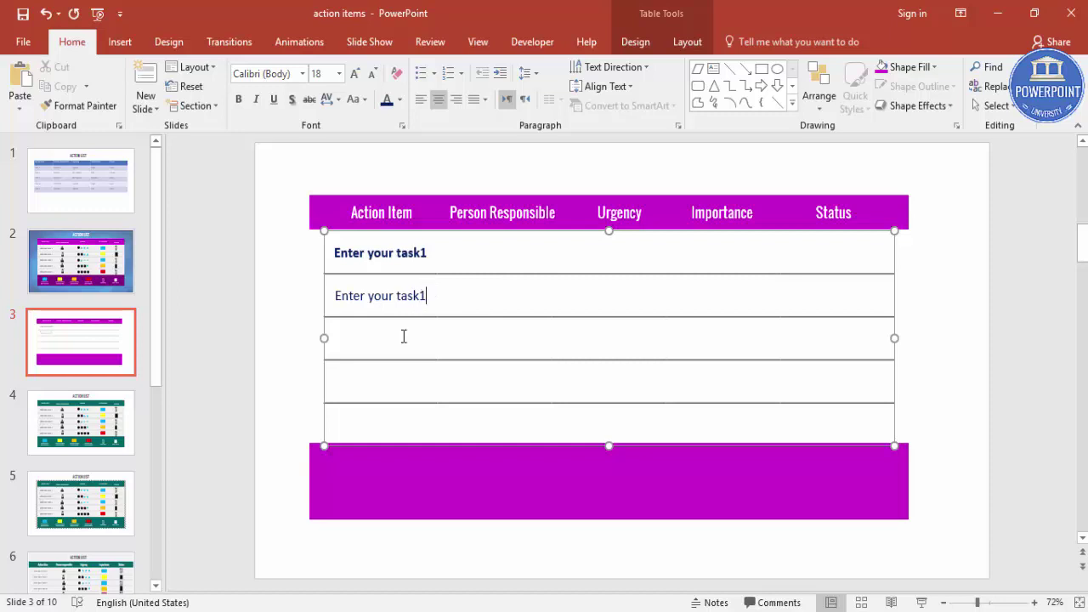
Copy the two person icons from slide 2 into the first two table rows.
left_click(493, 251)
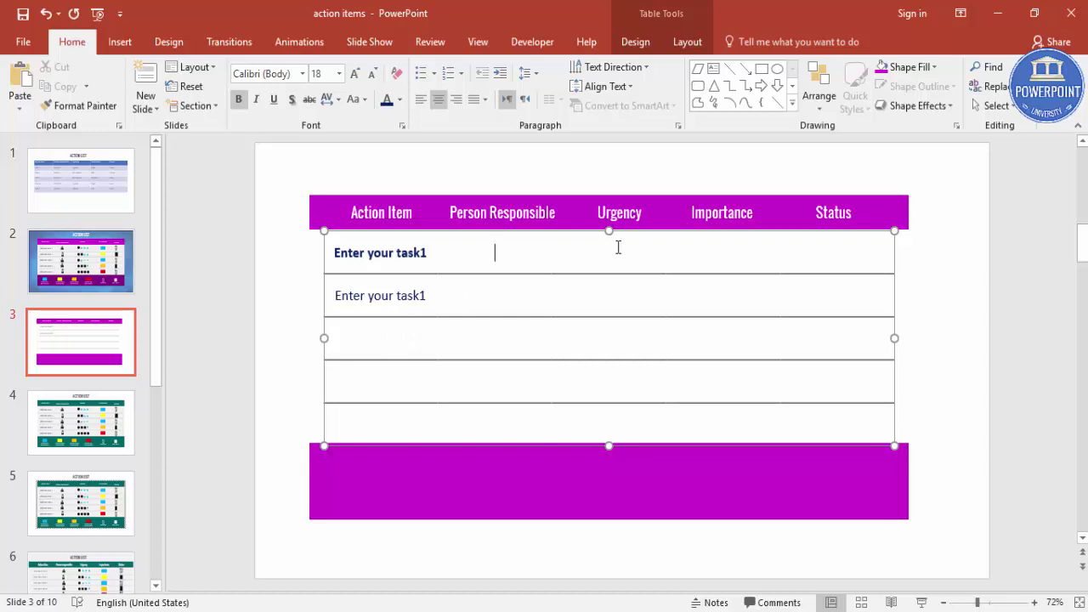
left_click(81, 261)
left_click(497, 272)
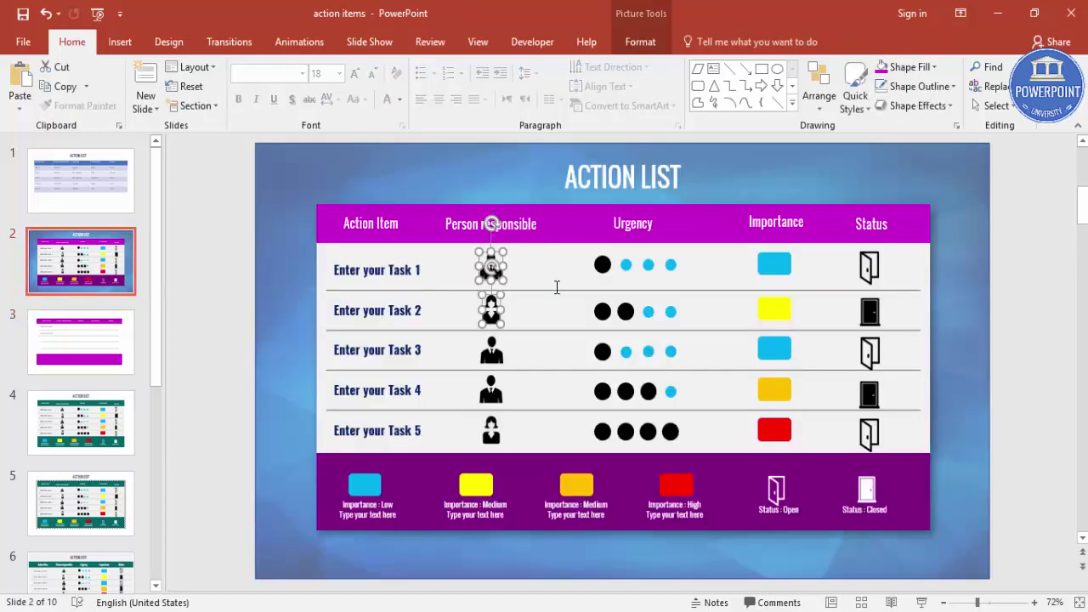
left_click(97, 335)
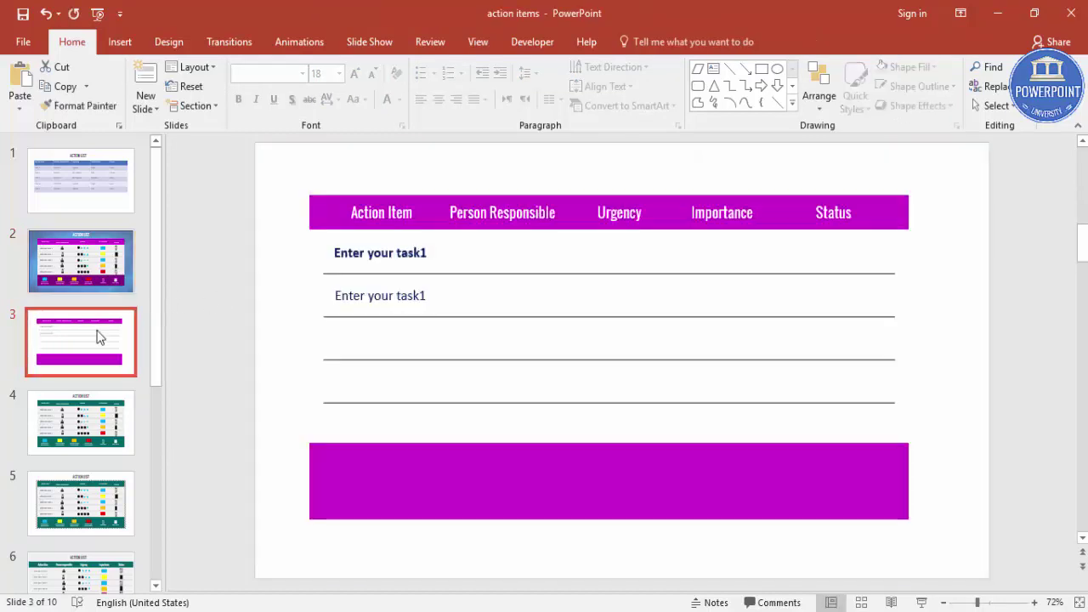
key("ctrl+v")
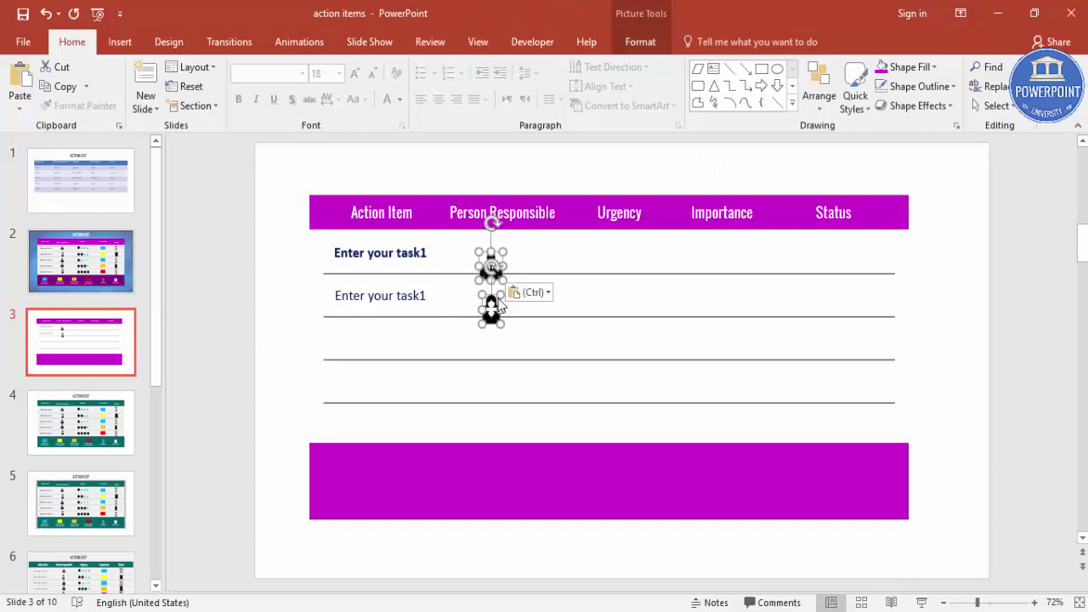
left_click_drag(493, 317, 353, 299)
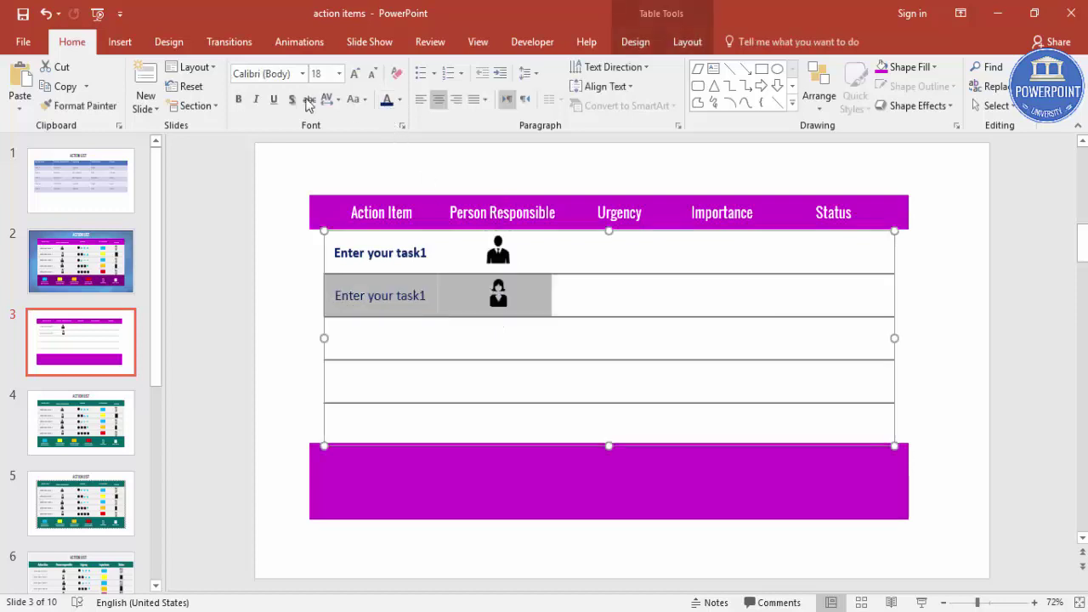
Bold the second-row task text and set the first-column cells' font to Oswald.
left_click(238, 99)
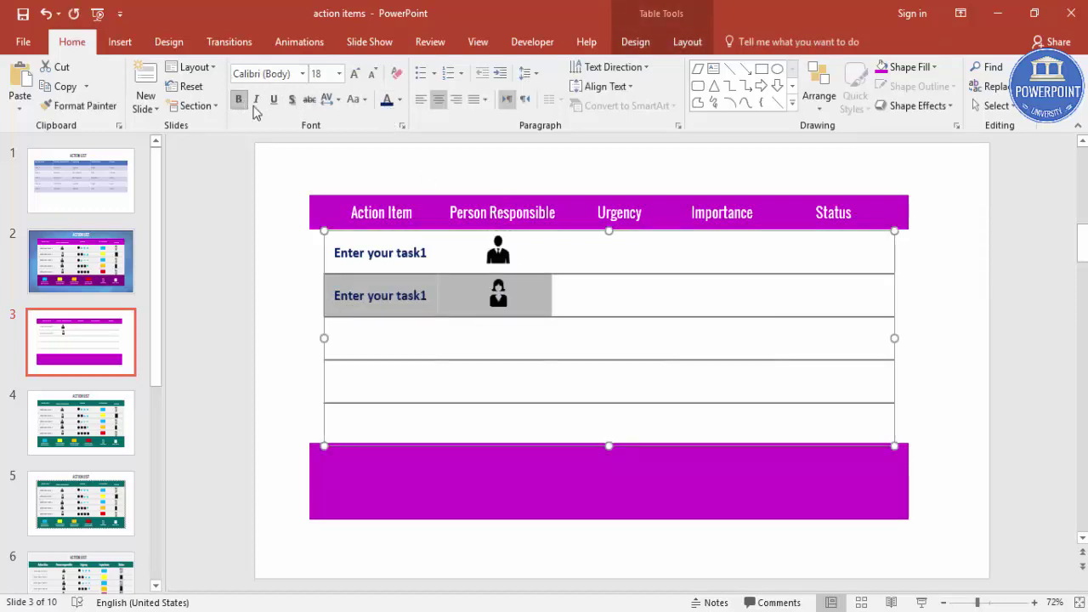
left_click(366, 253)
left_click_drag(381, 272, 318, 167)
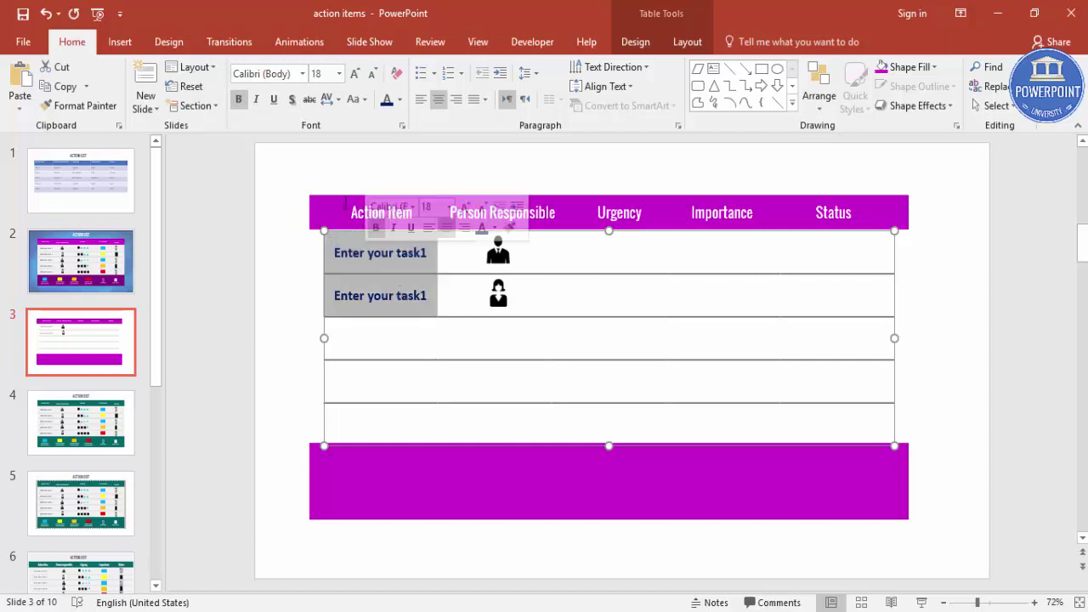
left_click(288, 78)
type("Oswald")
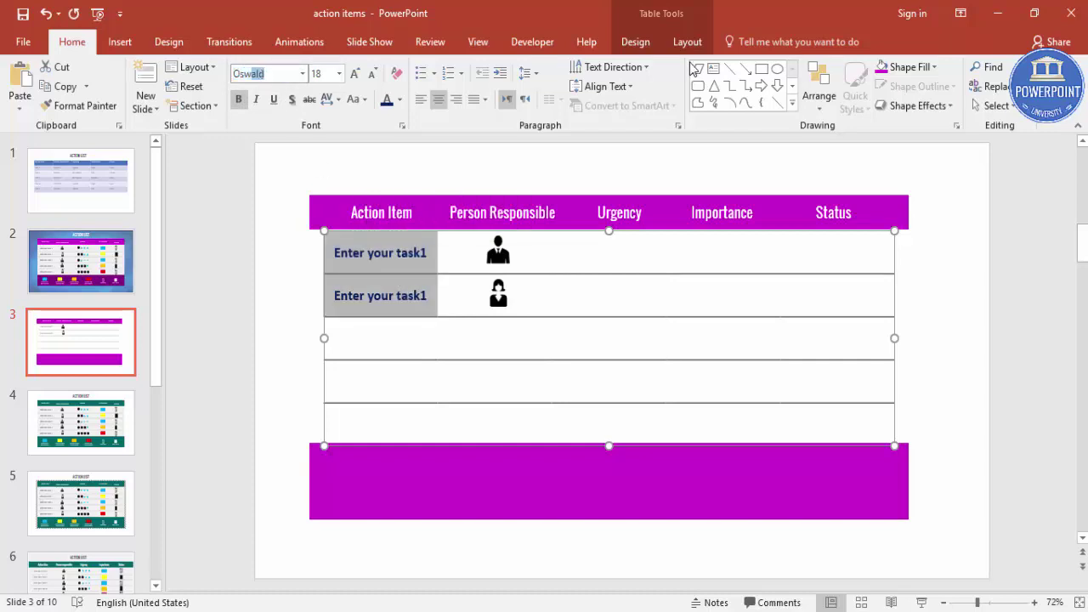
key("Return")
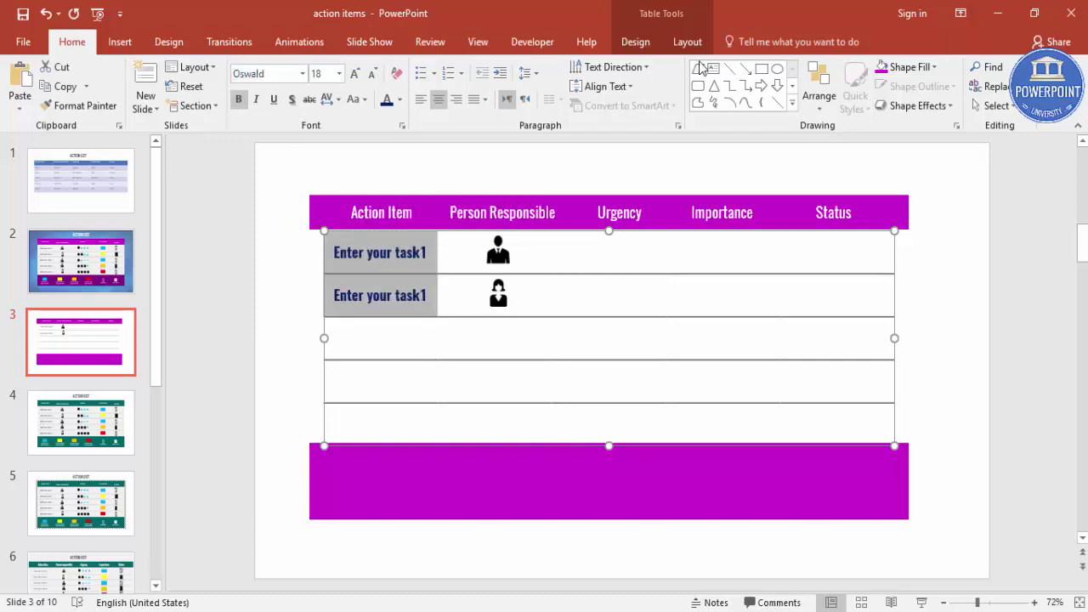
left_click(624, 261)
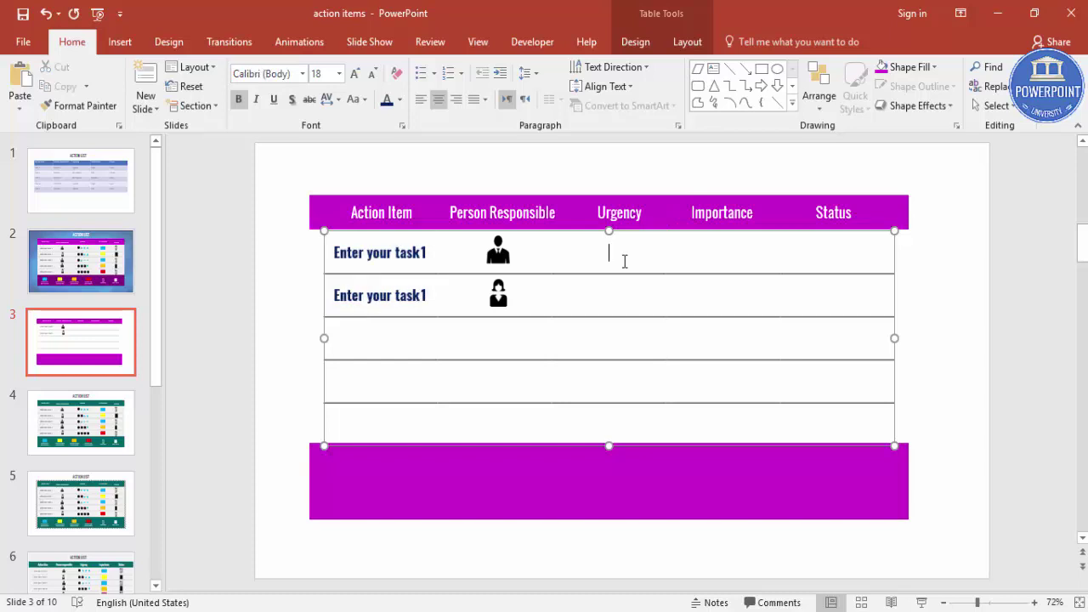
left_click(97, 263)
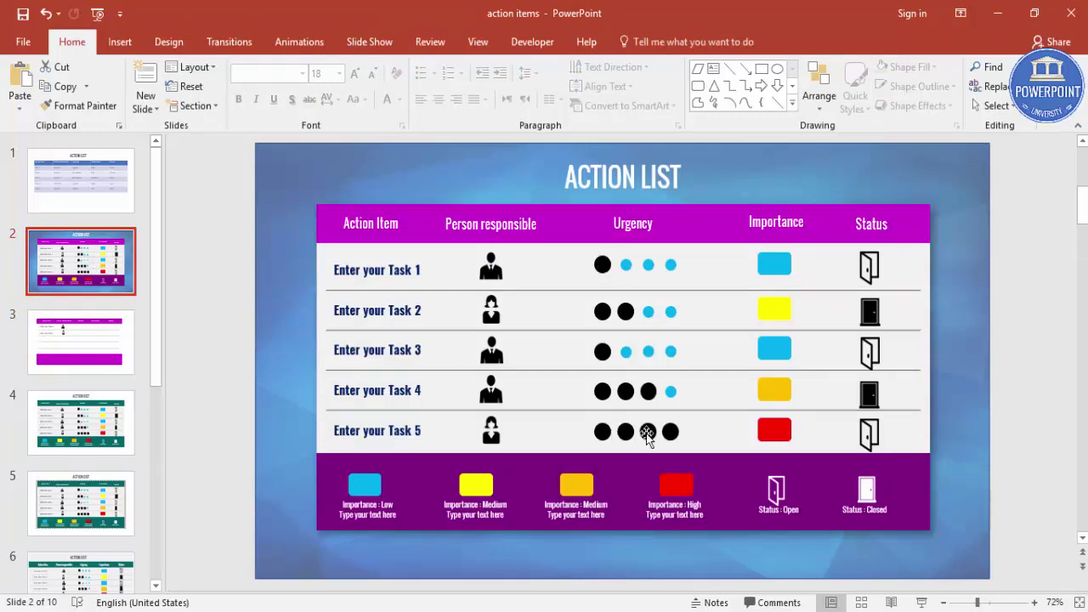
left_click(118, 338)
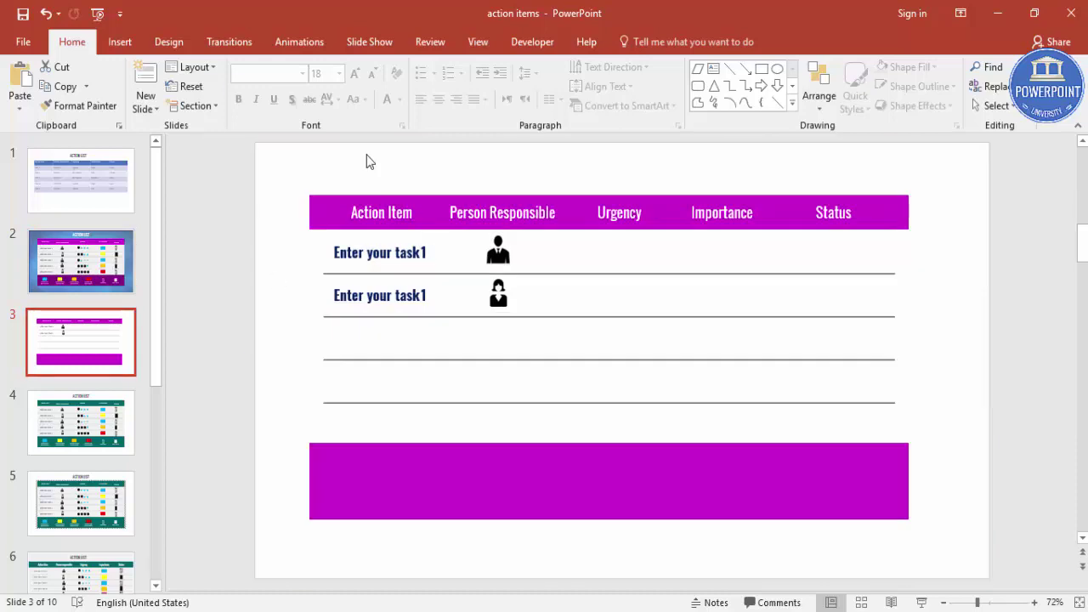
Draw an oval and size it to 0.3 × 0.3 inches.
left_click(126, 43)
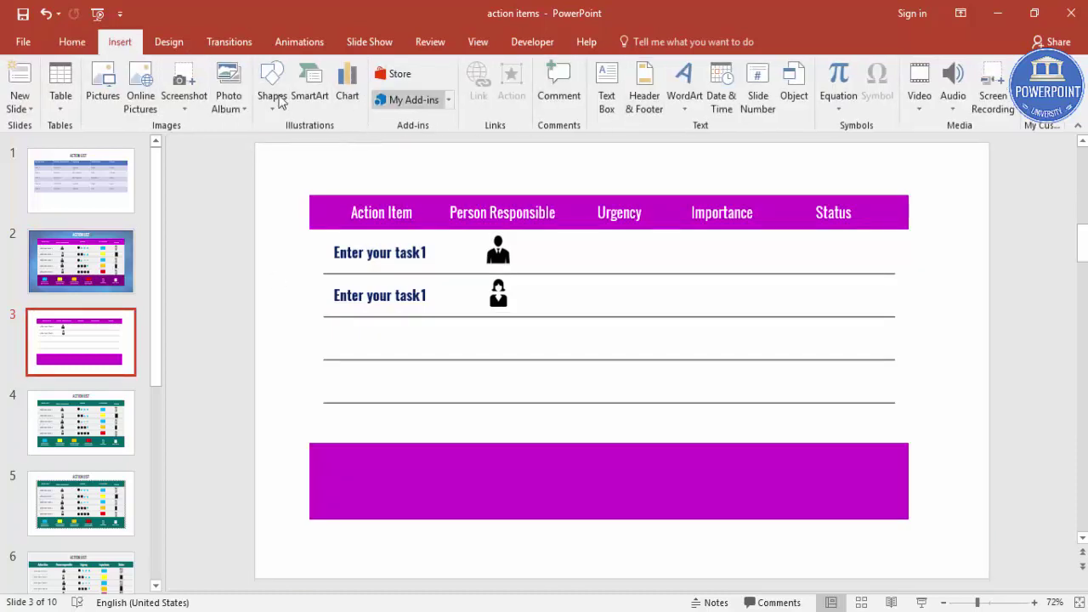
left_click(272, 85)
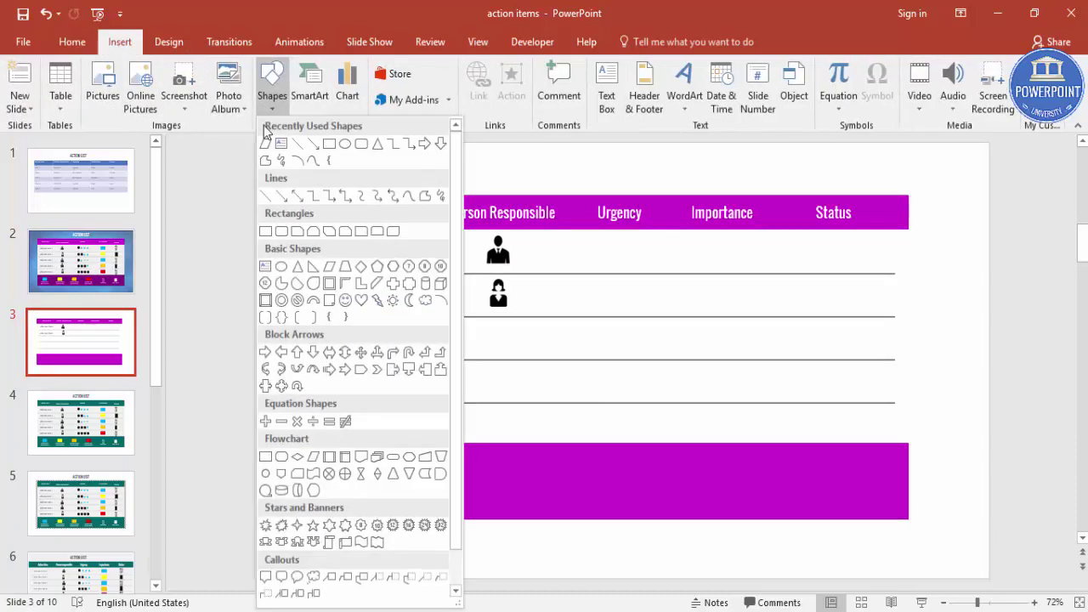
left_click(281, 269)
left_click_drag(500, 533, 516, 551)
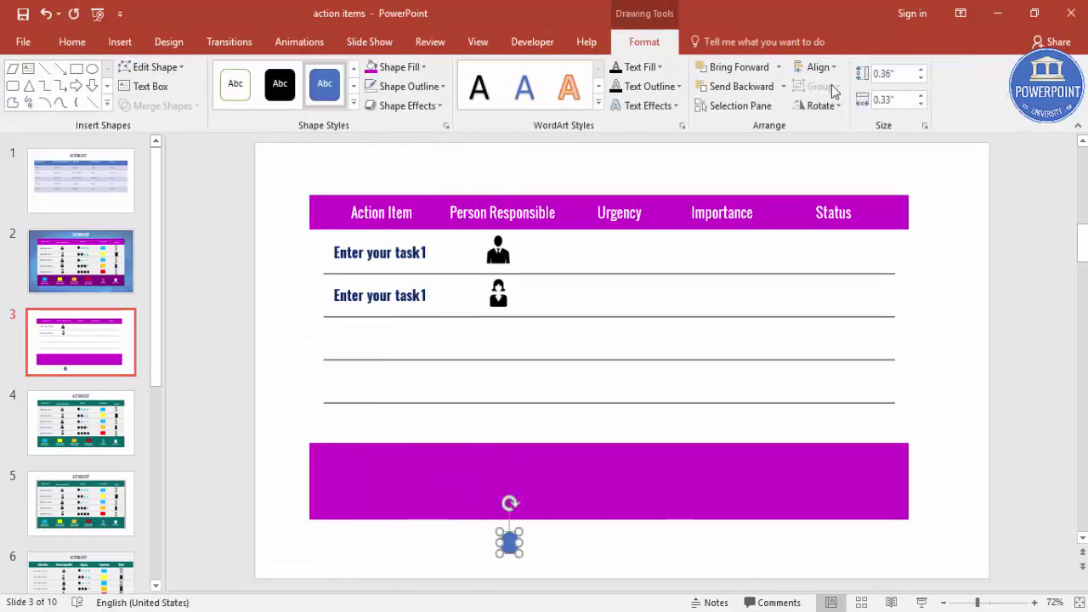
left_click(901, 75)
type(".3")
key("Tab")
key("BackSpace")
type(".3")
key("Return")
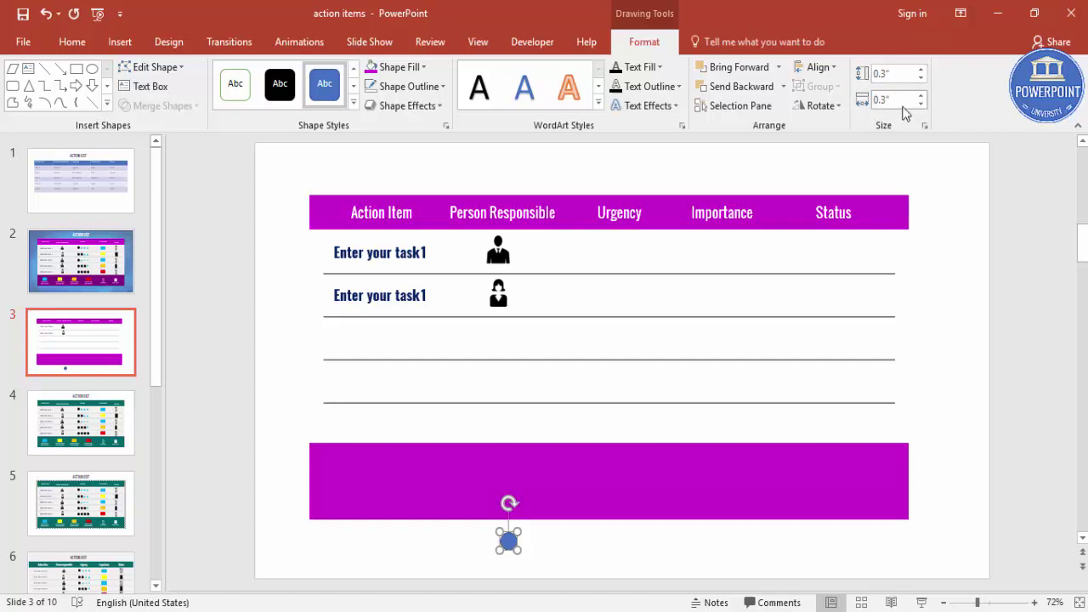
Remove the dot's outline, fill it black, and move it into the first task's Urgency cell.
left_click(407, 87)
left_click(429, 265)
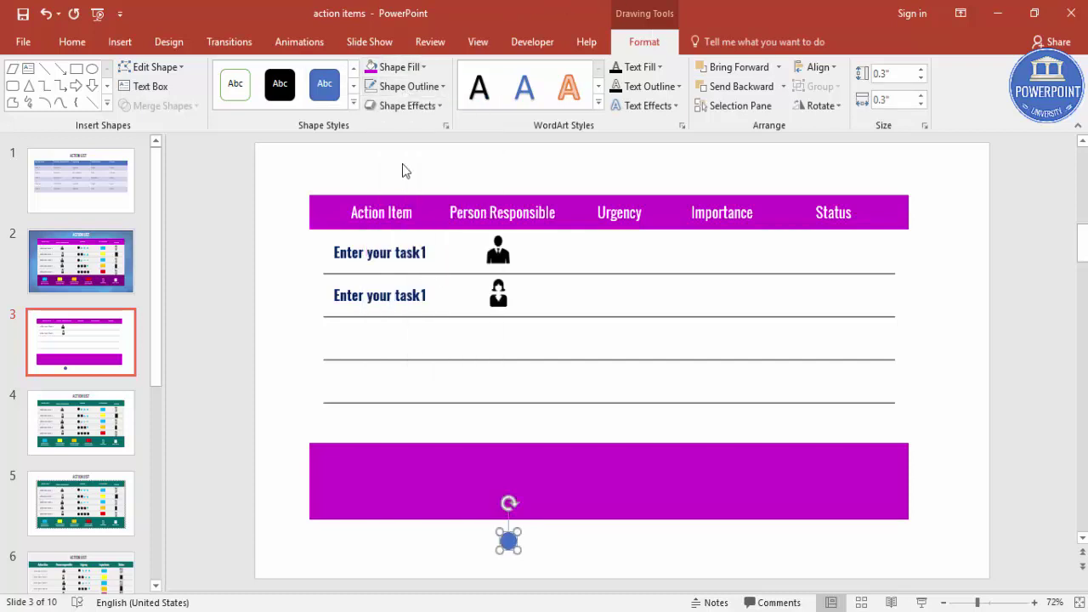
left_click(400, 67)
left_click(384, 104)
left_click_drag(508, 541, 601, 253)
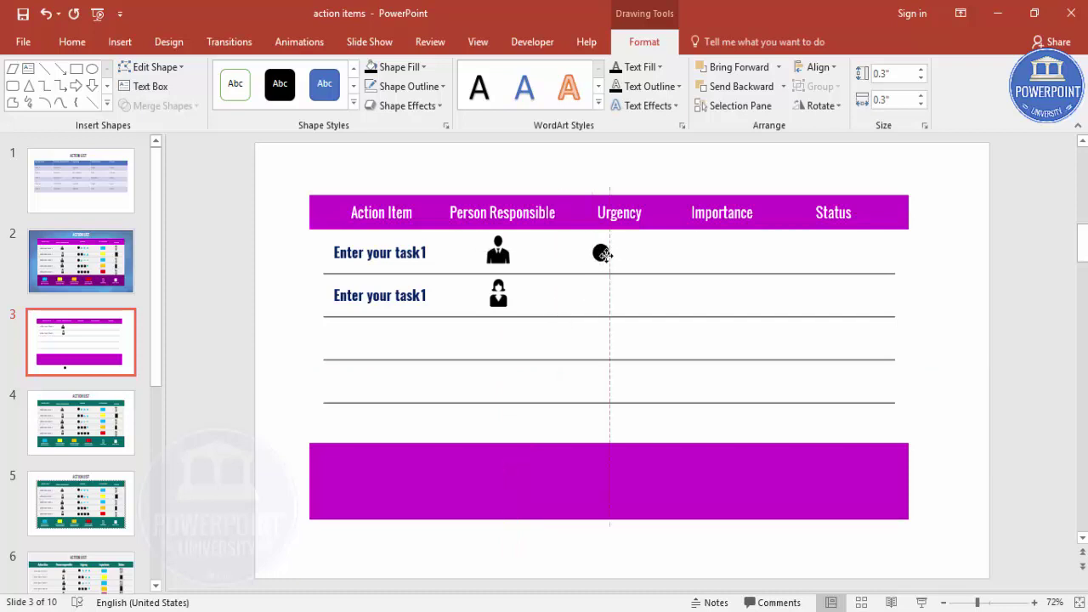
Duplicate the black dot beside the original and resize the copy to 0.2 inches.
key("ctrl+d")
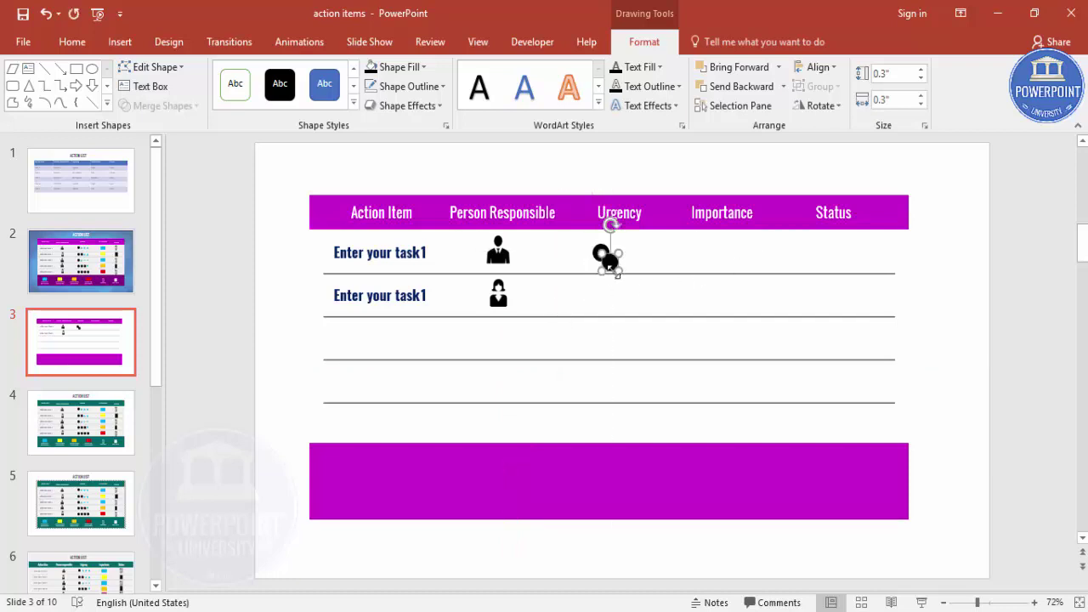
left_click_drag(608, 264, 622, 252)
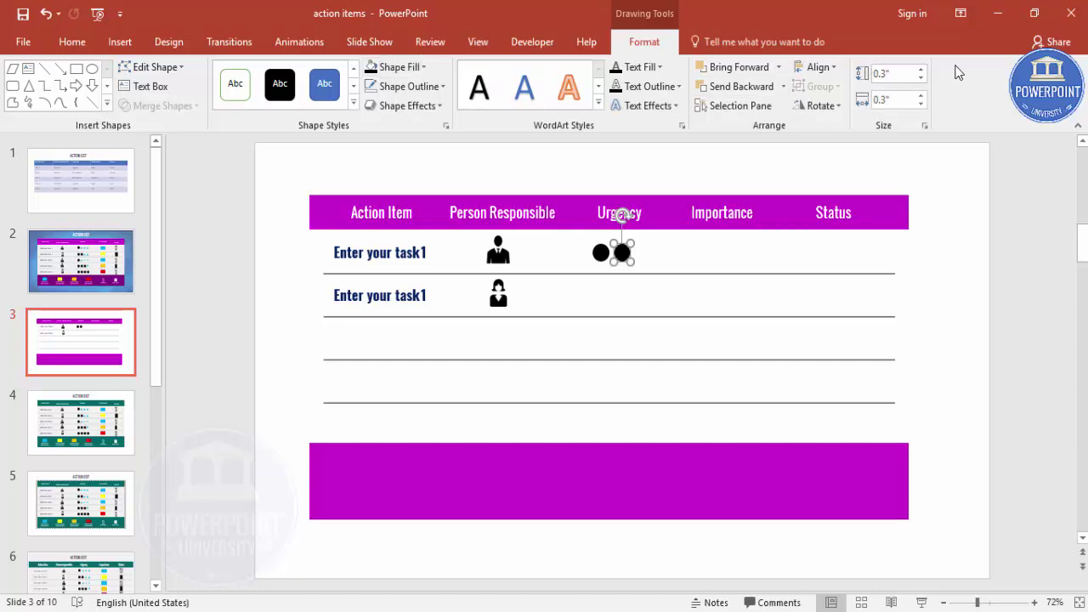
left_click(896, 77)
type(".2")
left_click(904, 99)
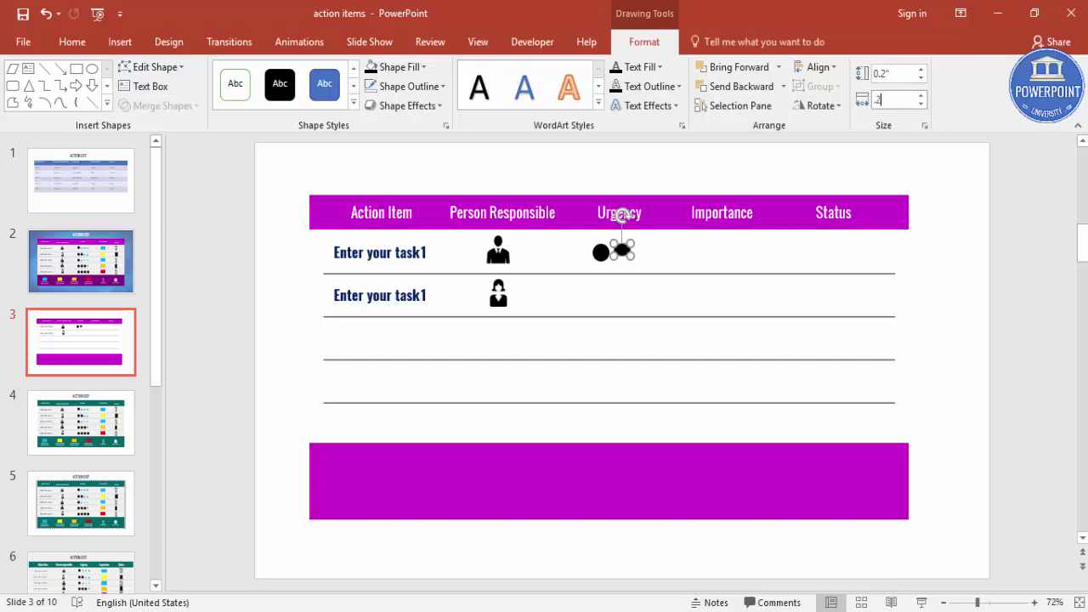
key("Return")
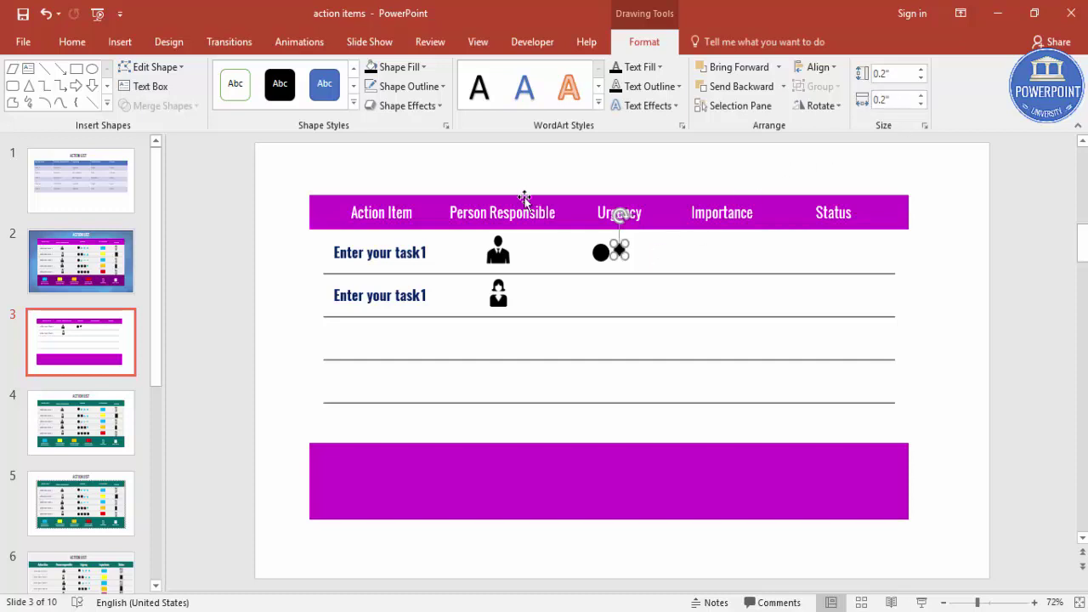
Fill the small dot dark grey, nudge it down, and duplicate it into further grey dots.
left_click(408, 72)
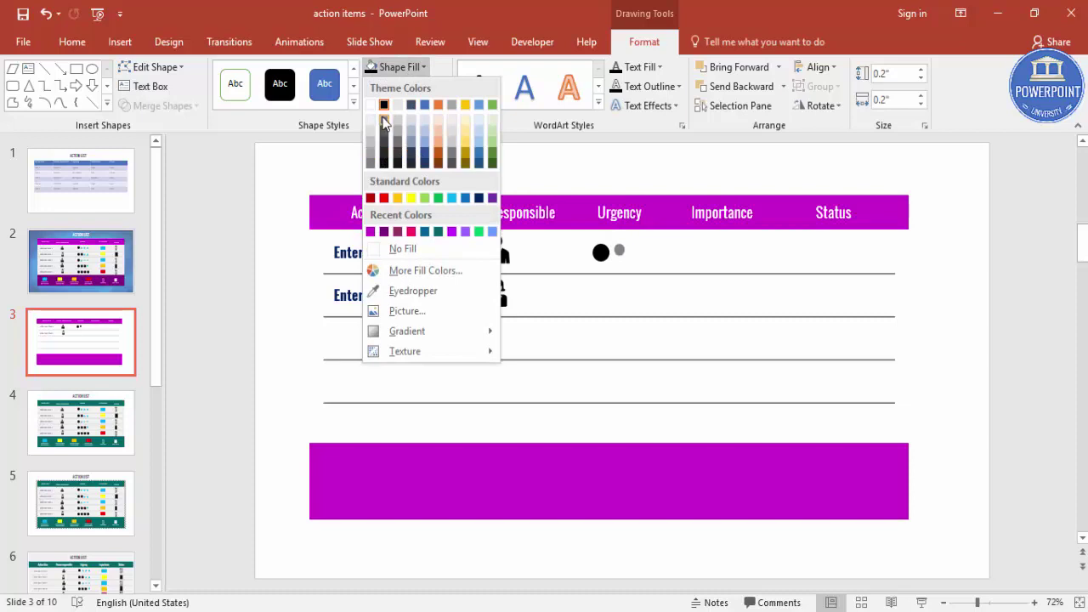
left_click(384, 125)
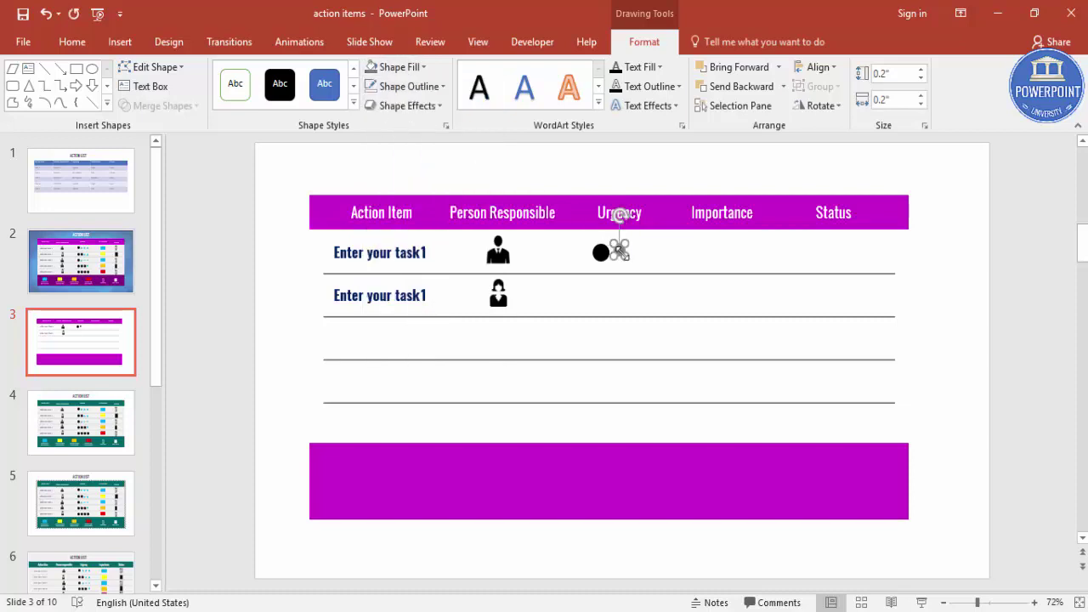
key("Down")
key("Down")
key("Down")
key("ctrl+d")
key("ctrl+d")
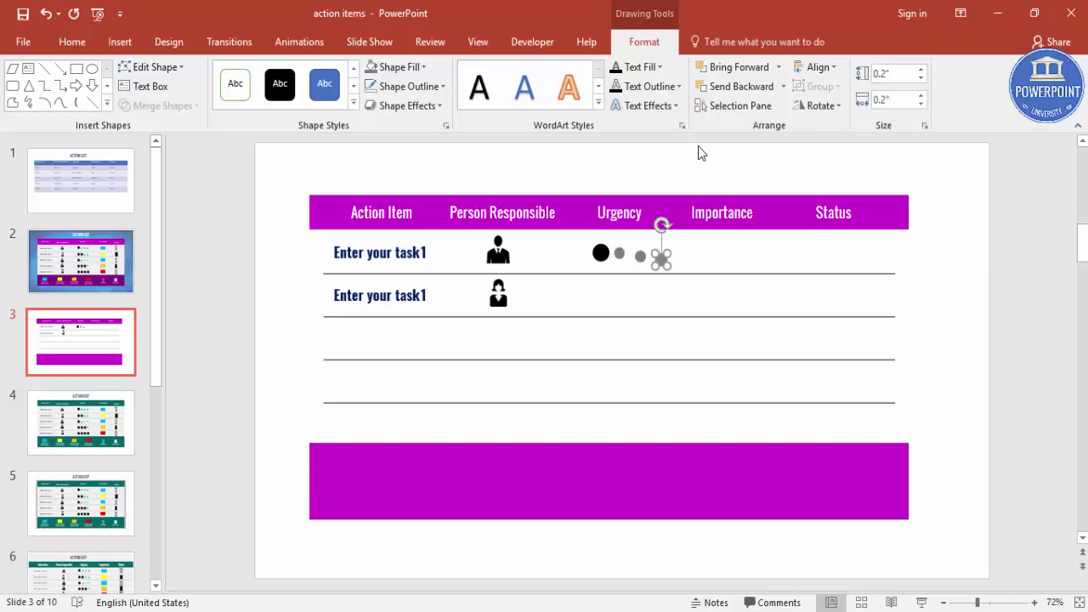
left_click(1012, 340)
Align the four row 1 dots to middle and copy the row into task 2.
left_click_drag(1015, 335, 572, 237)
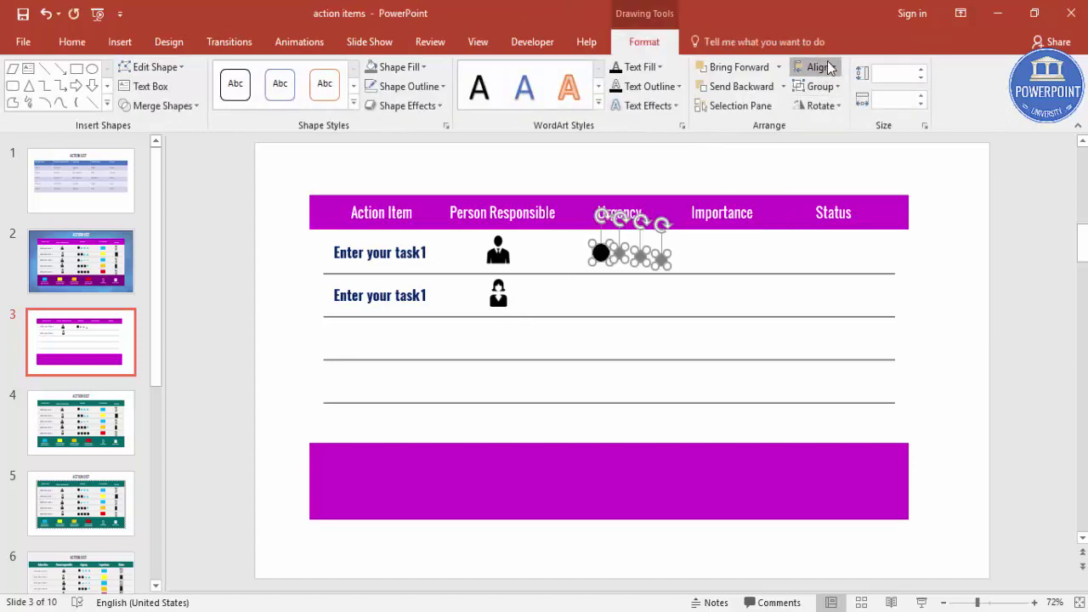
left_click(816, 67)
key("Escape")
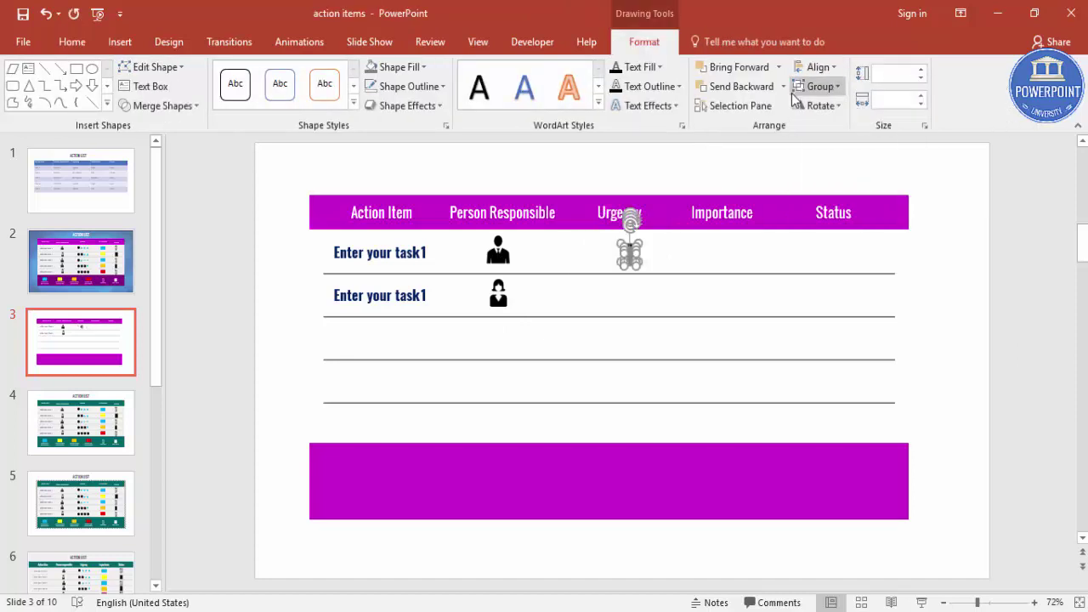
key("ctrl+z")
left_click(818, 67)
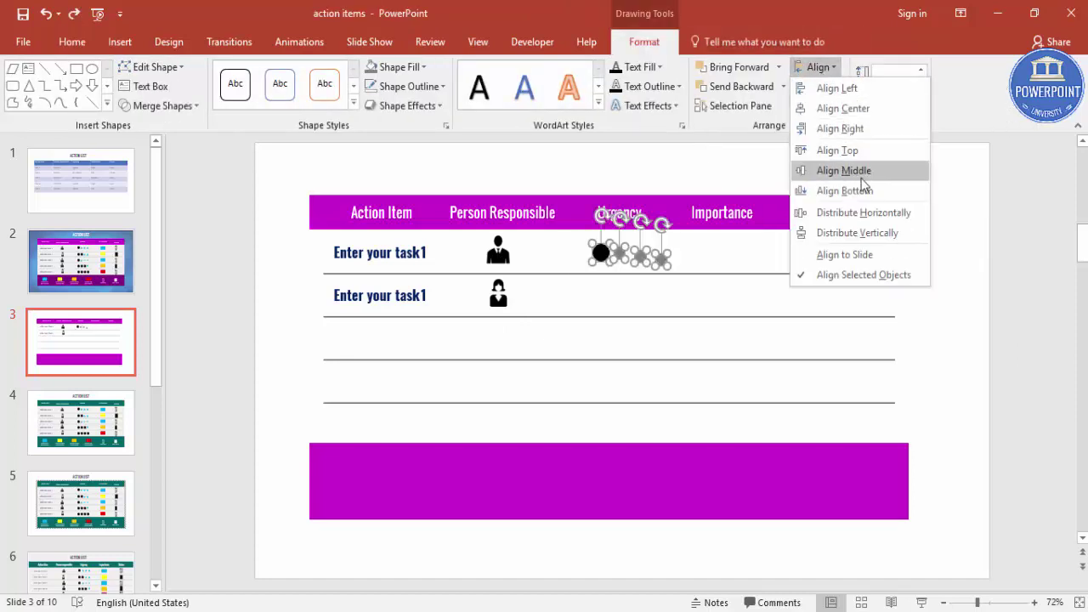
left_click(886, 175)
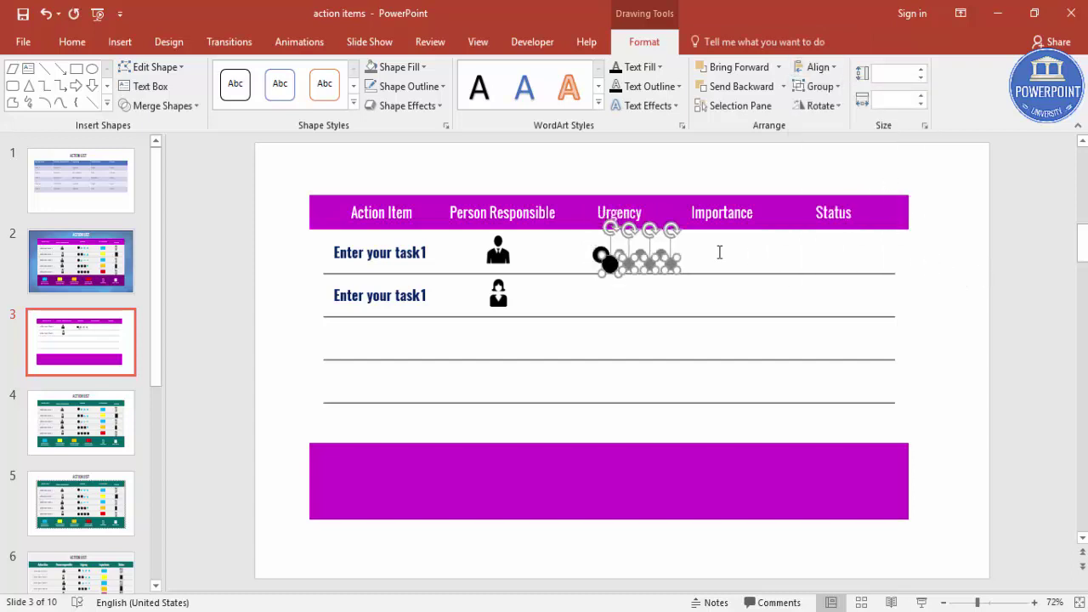
key("ctrl+d")
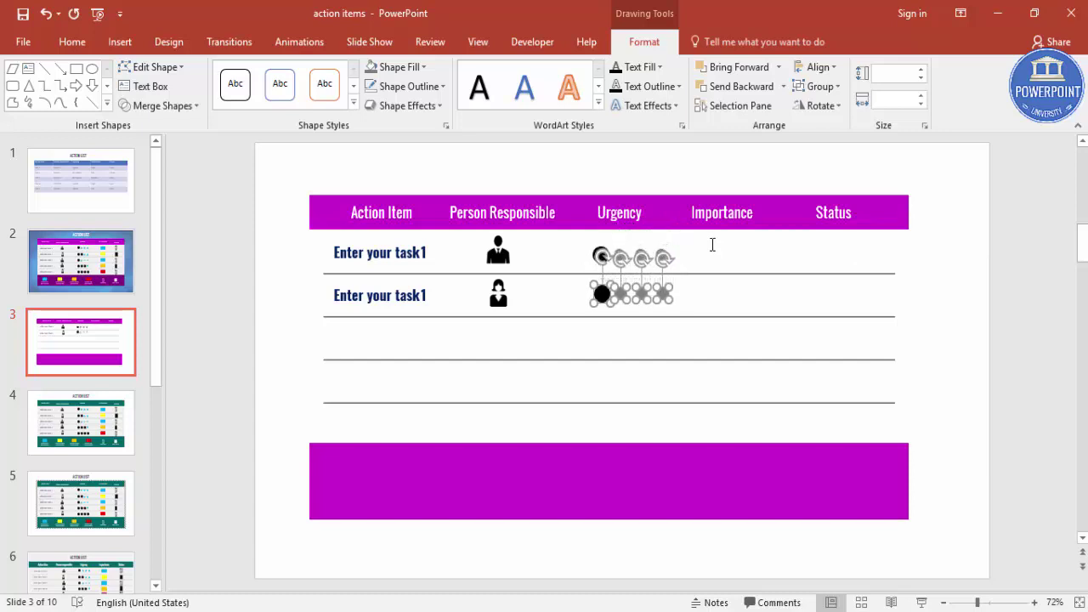
Replace row 2's second grey dot with a copy of the black dot.
left_click(986, 314)
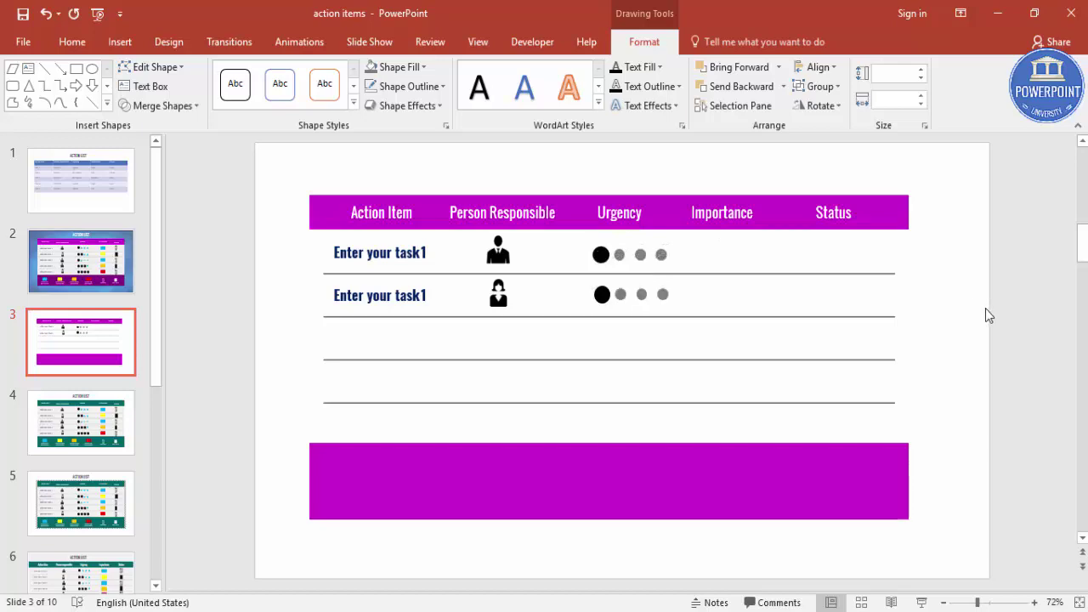
left_click(619, 296)
key("Delete")
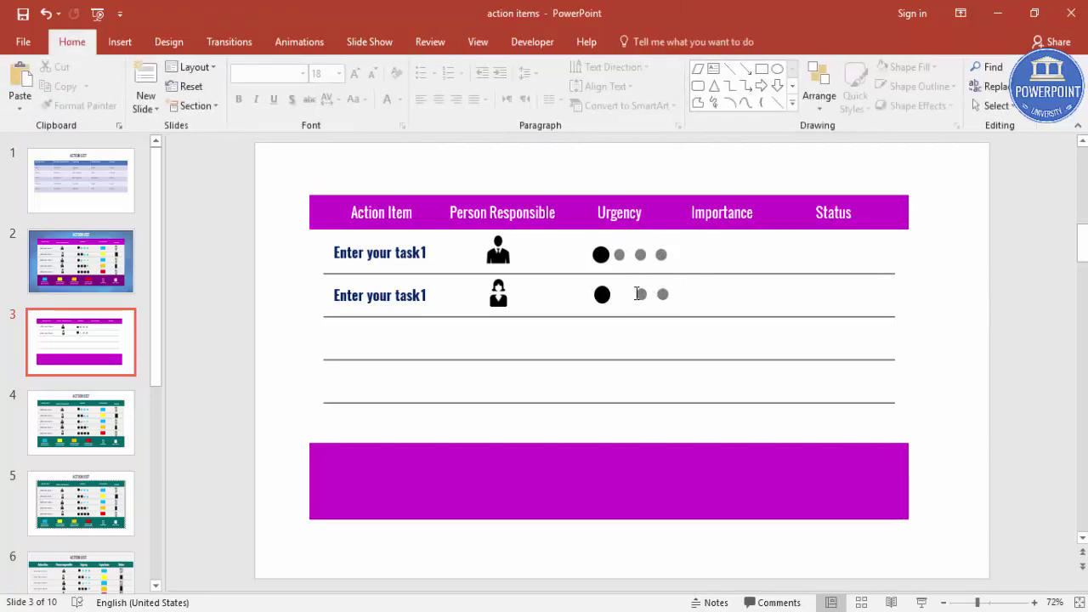
mouse_move(602, 294)
left_mouse_down()
mouse_move(609, 303)
mouse_move(623, 295)
left_mouse_up()
Left-align the first dots of task rows 1 and 2.
left_click_drag(573, 169, 617, 335)
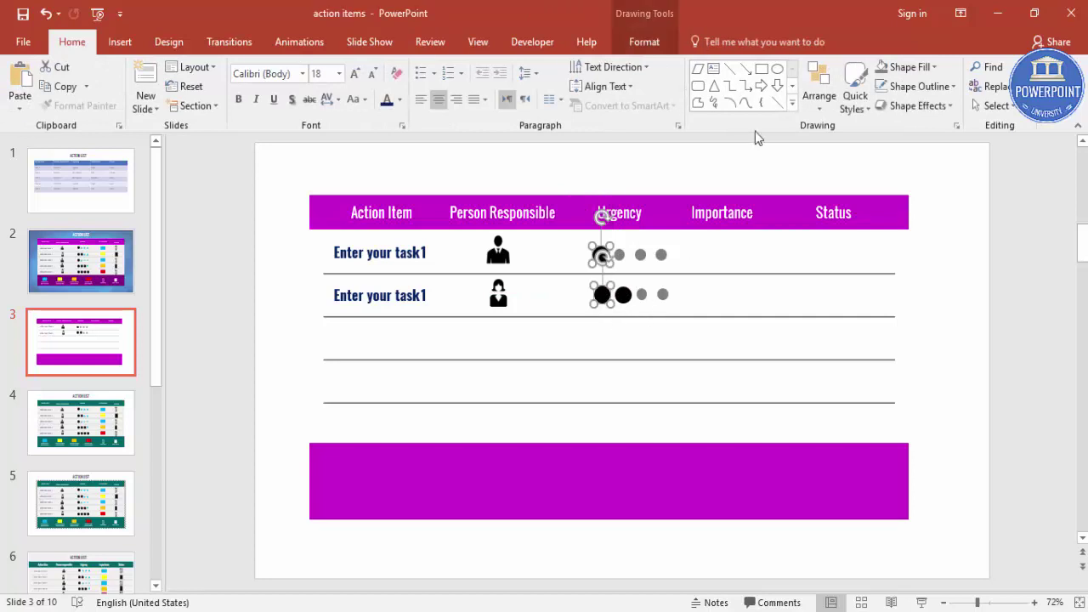
left_click(644, 41)
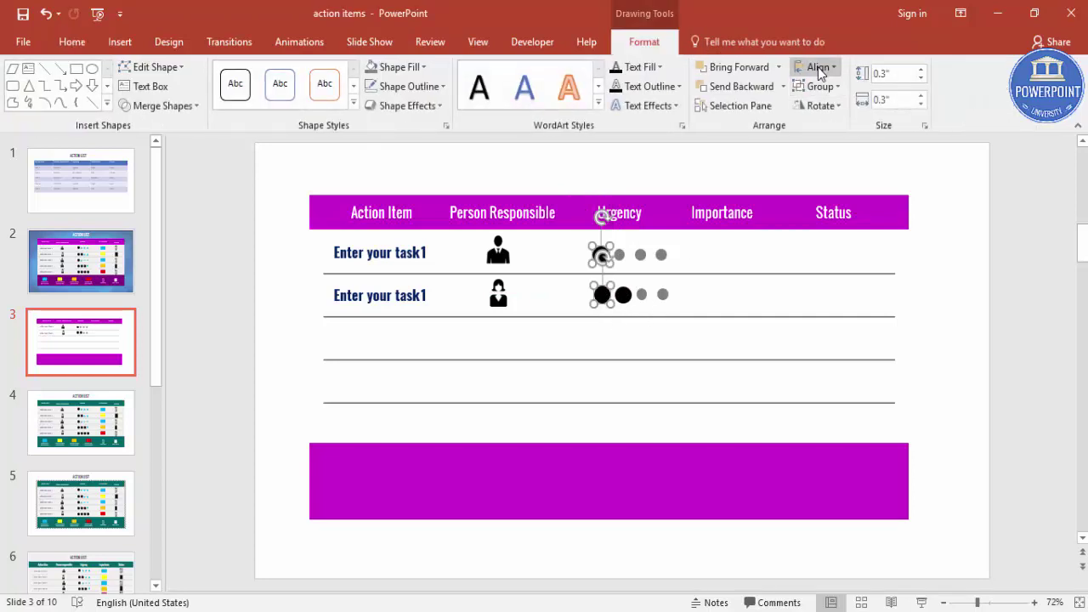
left_click(818, 67)
left_click(859, 87)
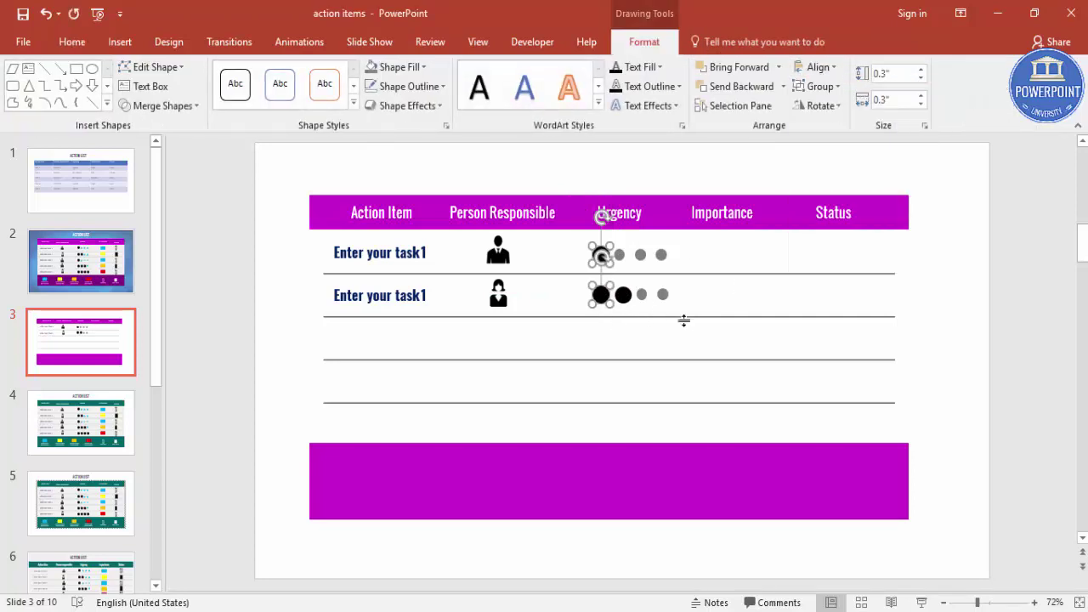
left_click(947, 314)
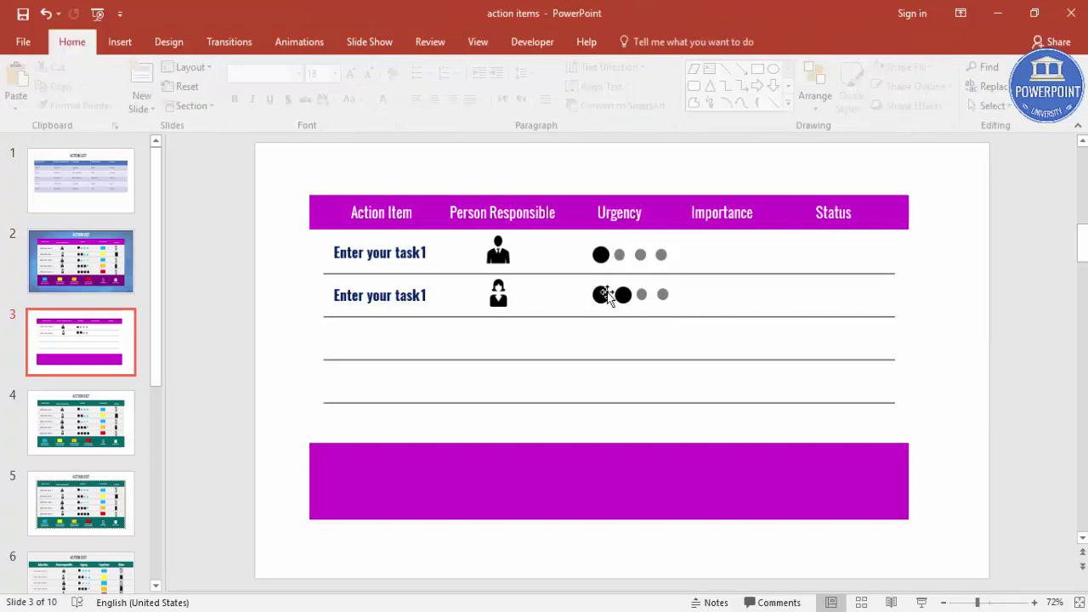
left_click(623, 295)
left_click(621, 254, "shift")
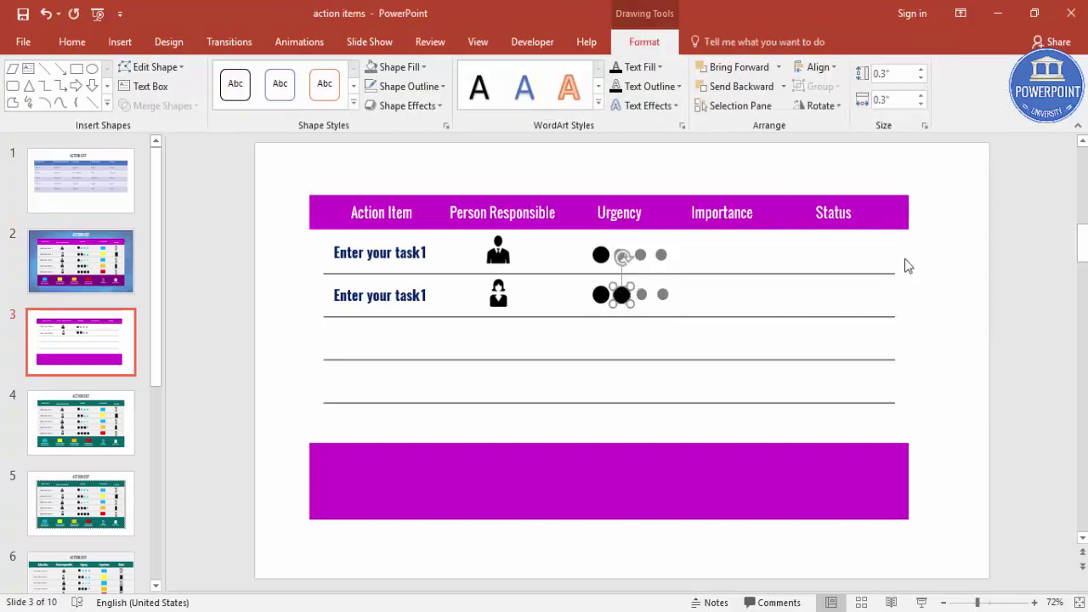
left_click(984, 297)
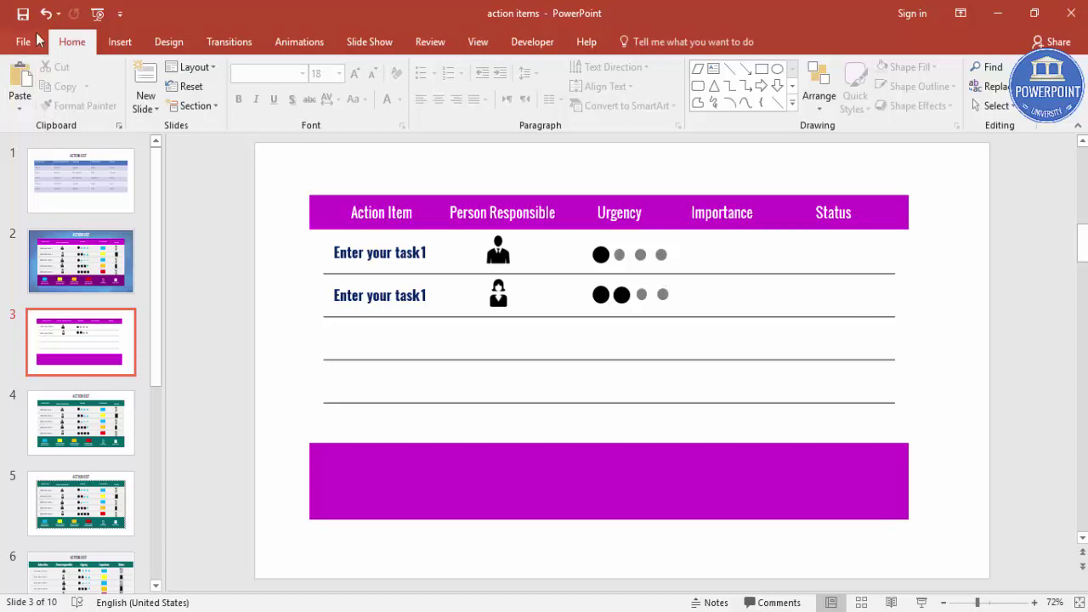
left_click(120, 42)
Draw a light blue, outline-free rounded rectangle in row 1's Importance cell.
left_click(272, 103)
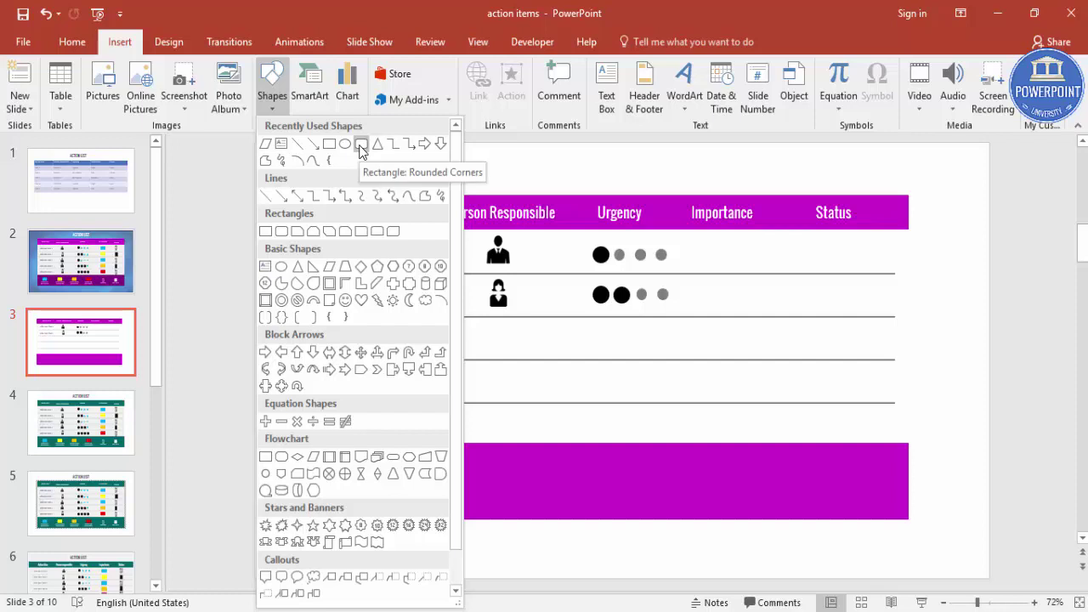
left_click(360, 144)
mouse_move(711, 246)
left_mouse_down()
mouse_move(746, 272)
mouse_move(730, 255)
left_mouse_up()
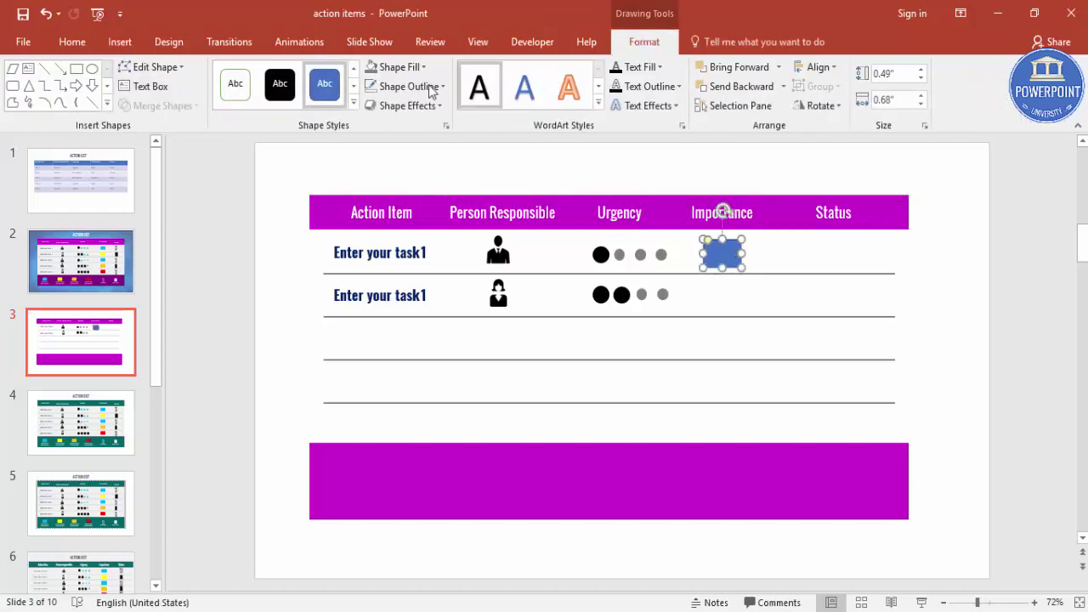
left_click(401, 86)
left_click(423, 269)
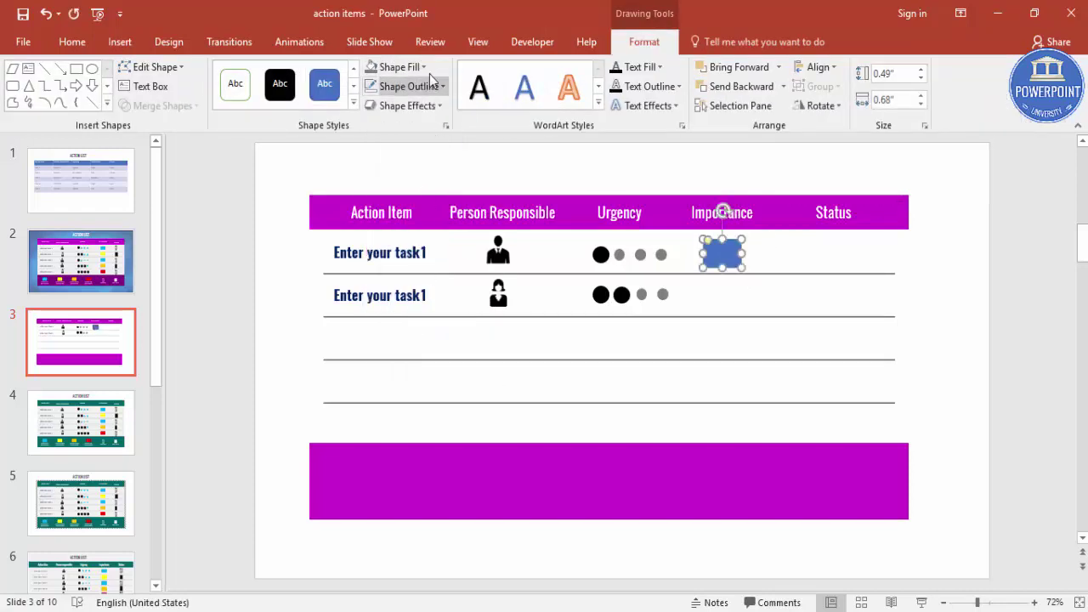
left_click(421, 67)
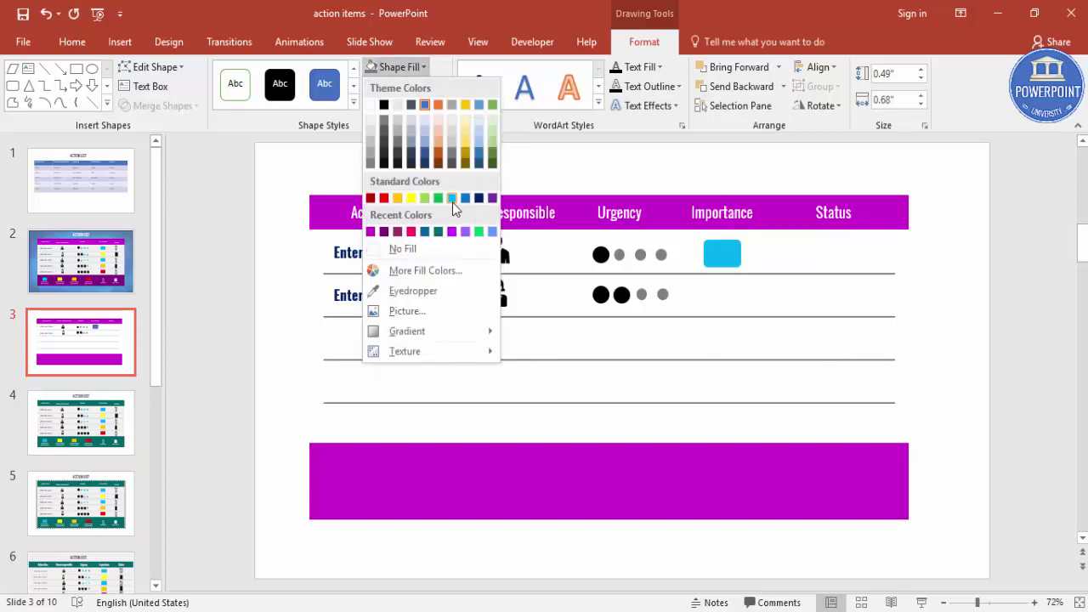
left_click(452, 198)
Copy the box down into row 2 and fill it red.
left_click_drag(734, 270, 720, 293)
left_click(400, 66)
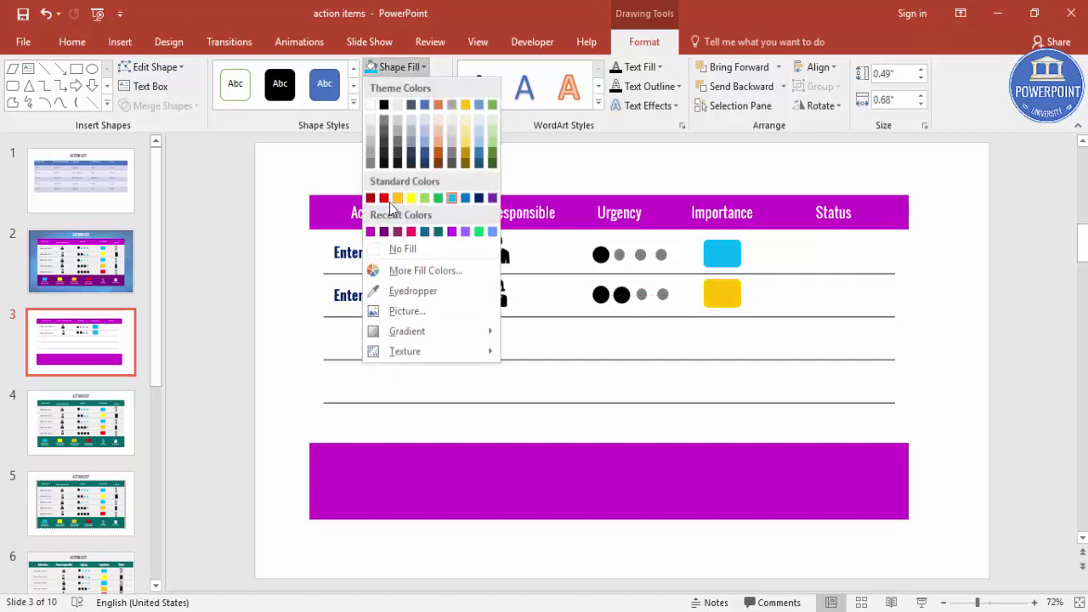
left_click(383, 198)
left_click(1000, 281)
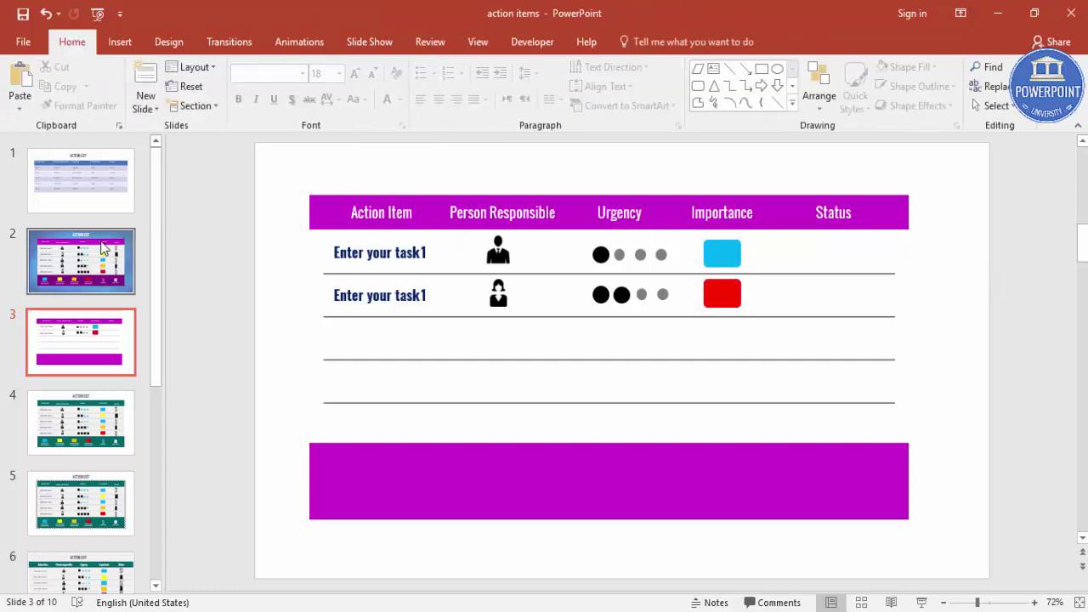
Copy slide 2's open and closed door icons into slide 3's Status column for rows 1–2.
left_click(80, 261)
left_click(870, 269)
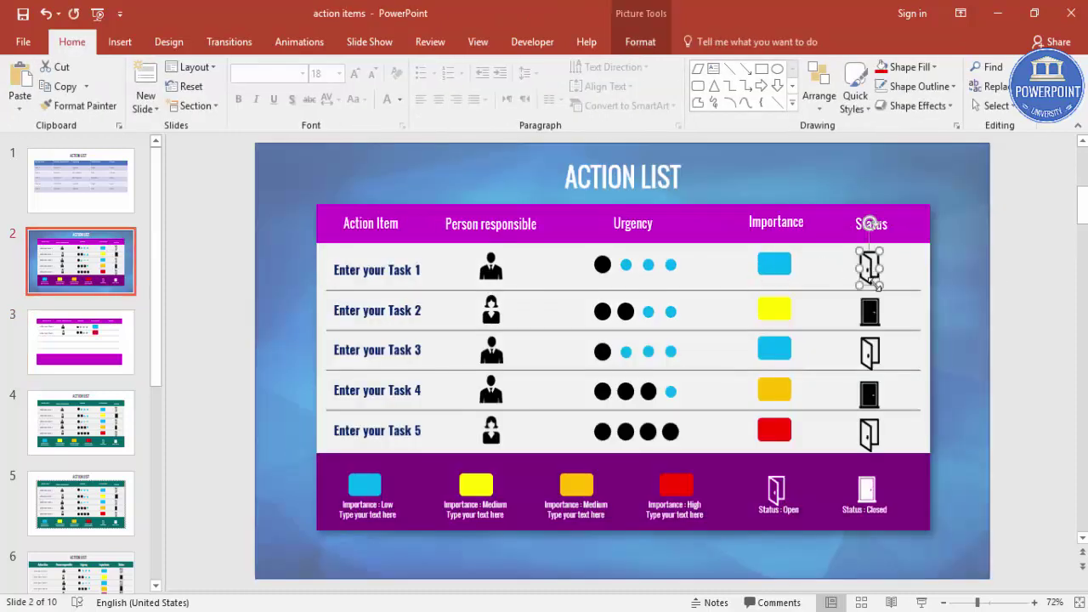
left_click(870, 311, "shift")
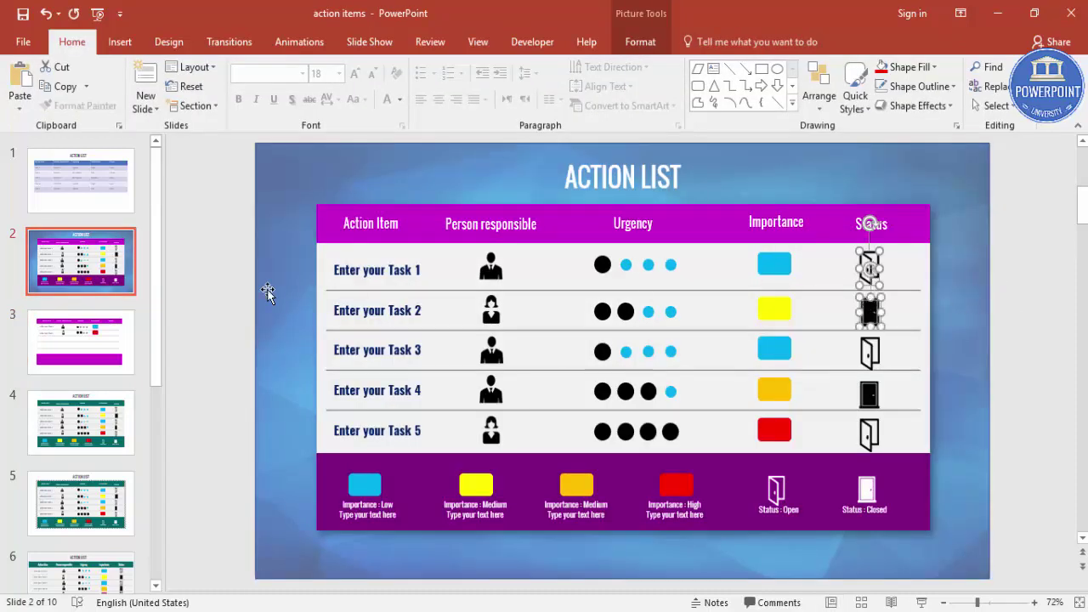
left_click(109, 333)
key("ctrl+v")
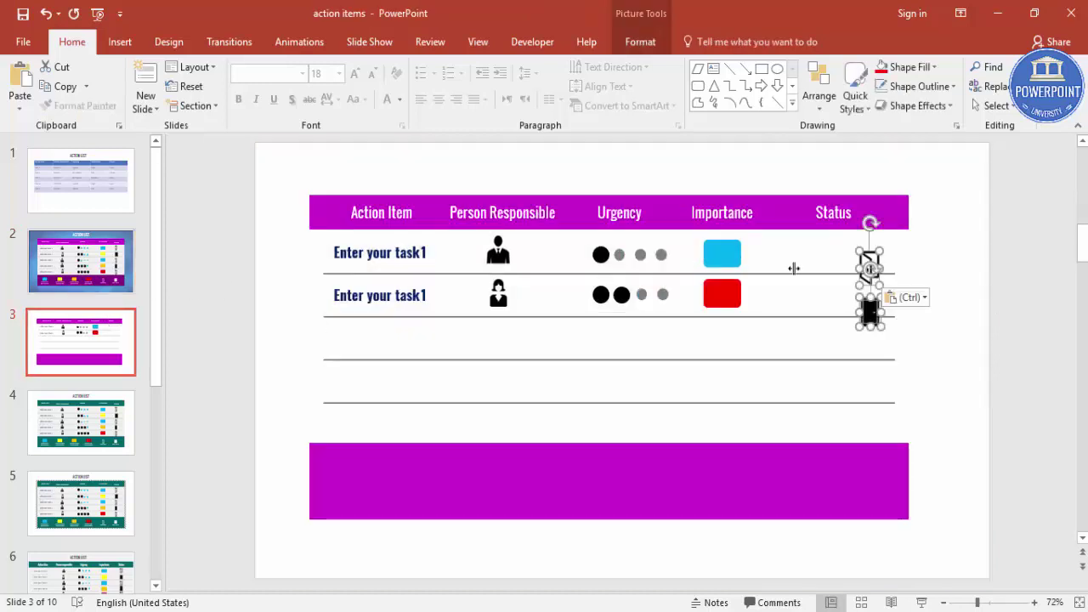
left_click_drag(865, 260, 834, 246)
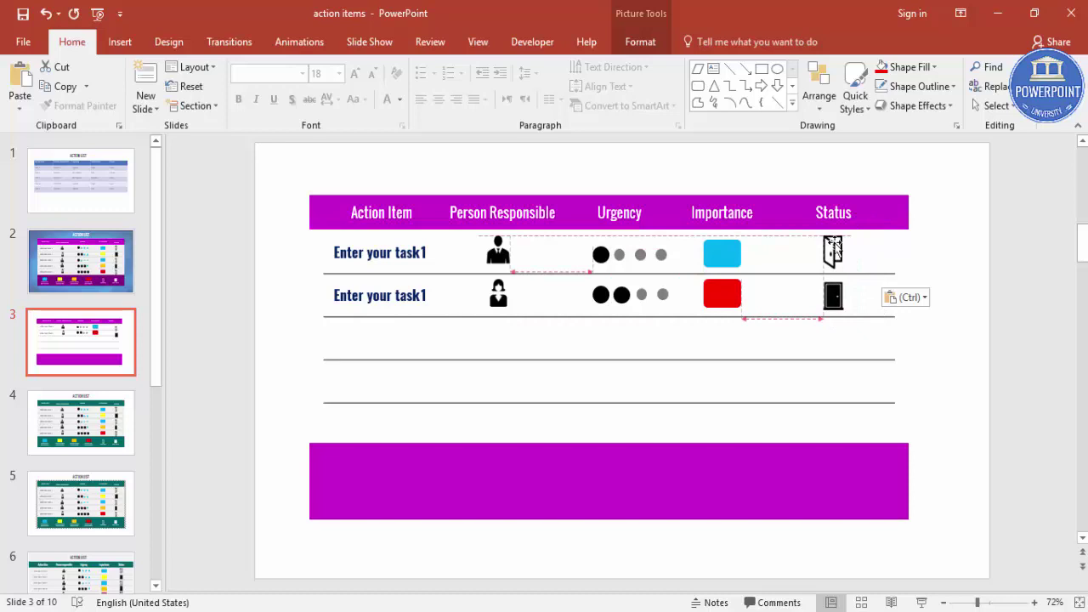
left_click(963, 264)
left_click_drag(962, 548, 248, 163)
Nudge all slide content down two steps and begin editing the table's third row.
key("Down")
key("Down")
key("Down")
key("Down")
key("Down")
key("Down")
key("Down")
key("Down")
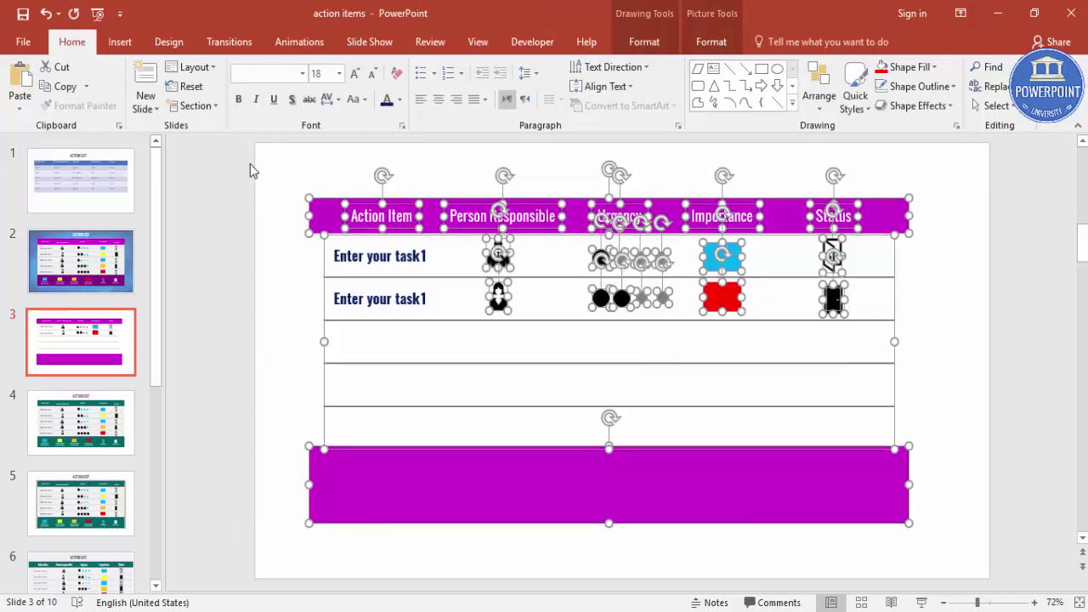
key("Down")
left_click(254, 181)
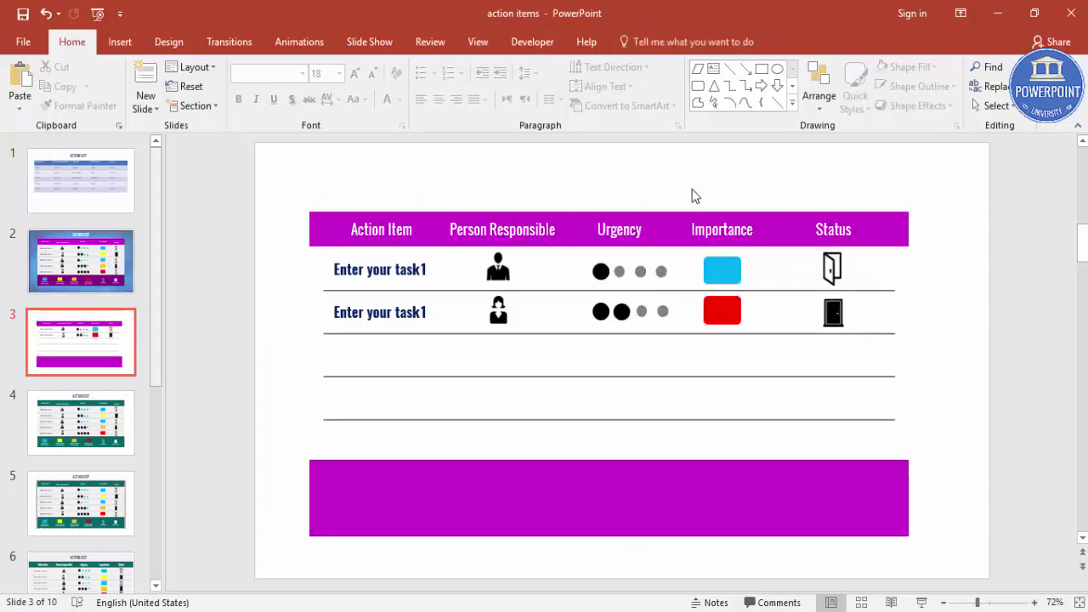
left_click(370, 353)
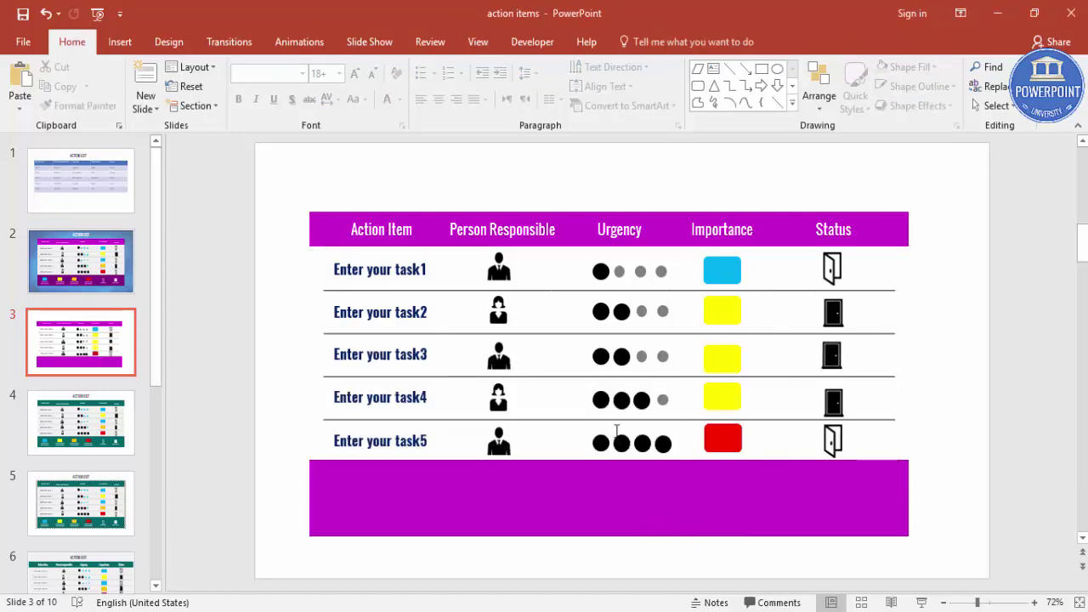
Middle-align the urgency dots in rows 4 and 5 so each row sits level.
left_click_drag(751, 556, 581, 425)
left_click(698, 535)
left_click_drag(704, 573, 573, 425)
left_click(645, 42)
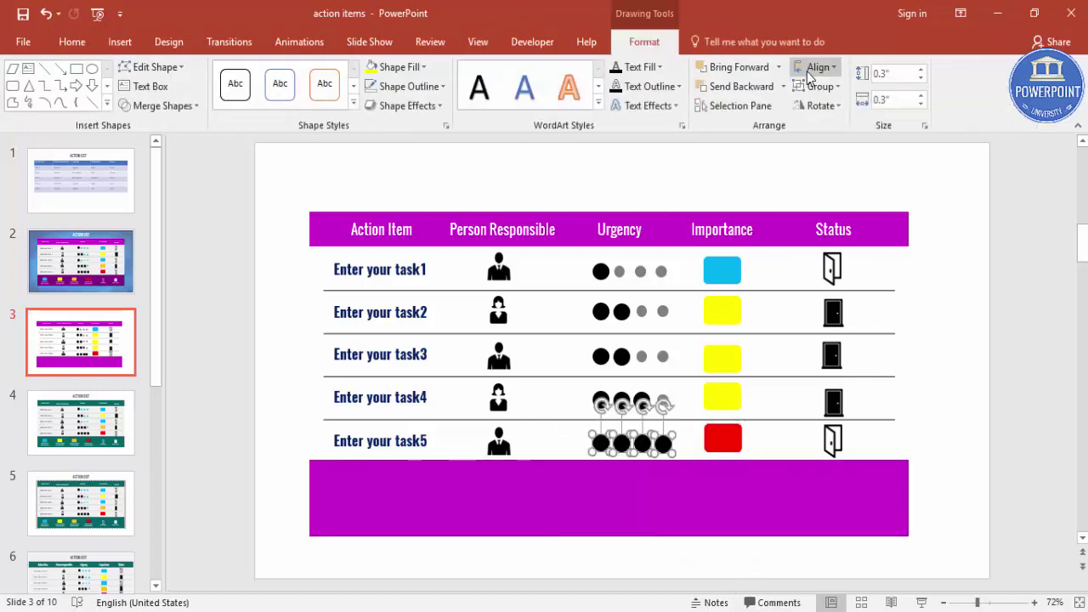
left_click(811, 68)
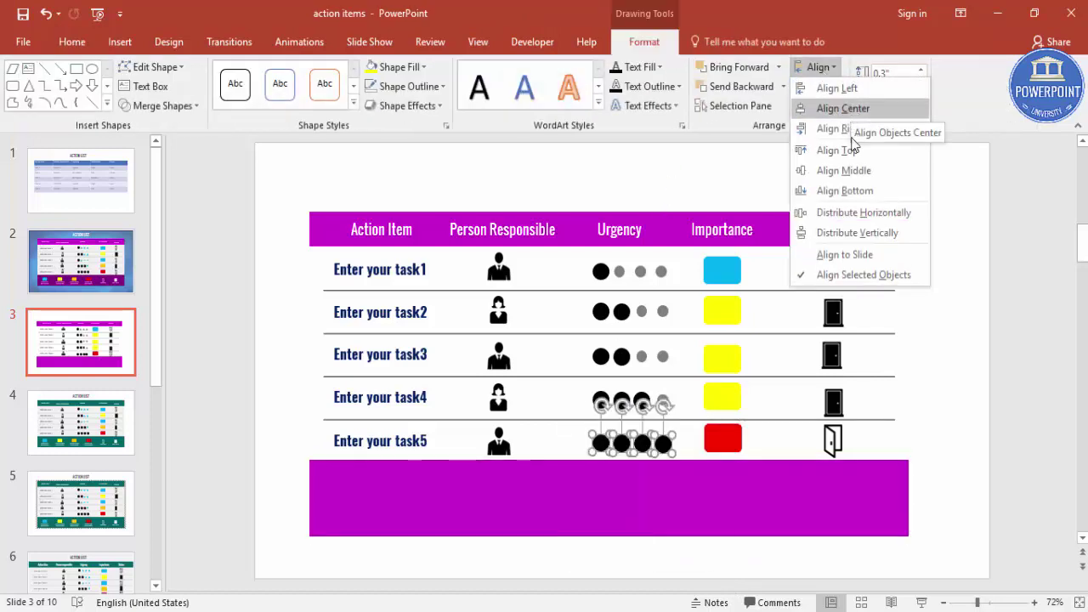
left_click(857, 171)
left_click(992, 382)
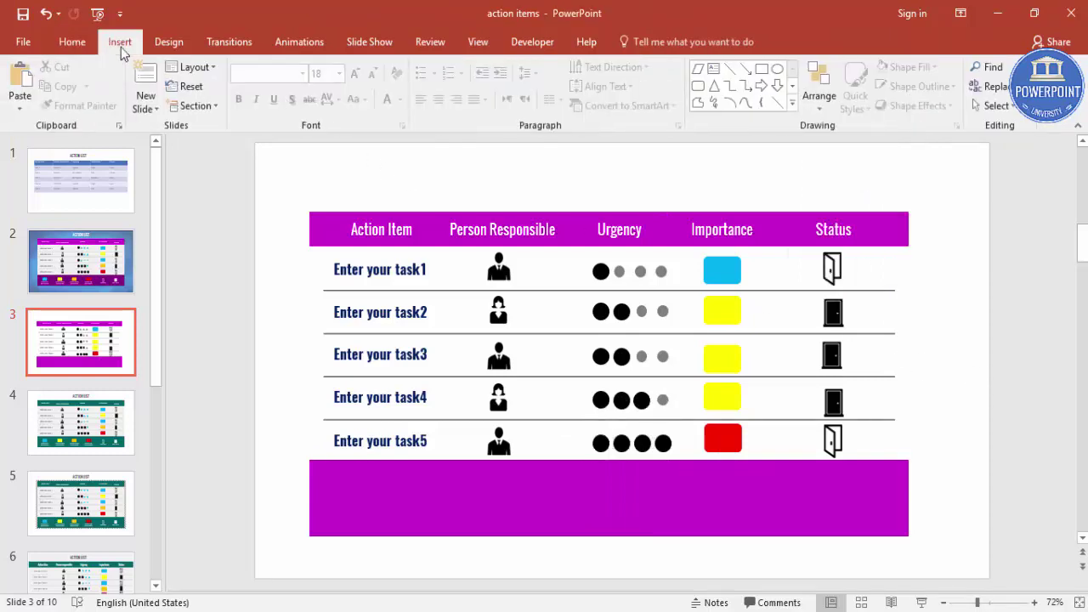
left_click(120, 42)
left_click(607, 85)
Add a text box above the table reading 'Action Items'.
left_click(587, 178)
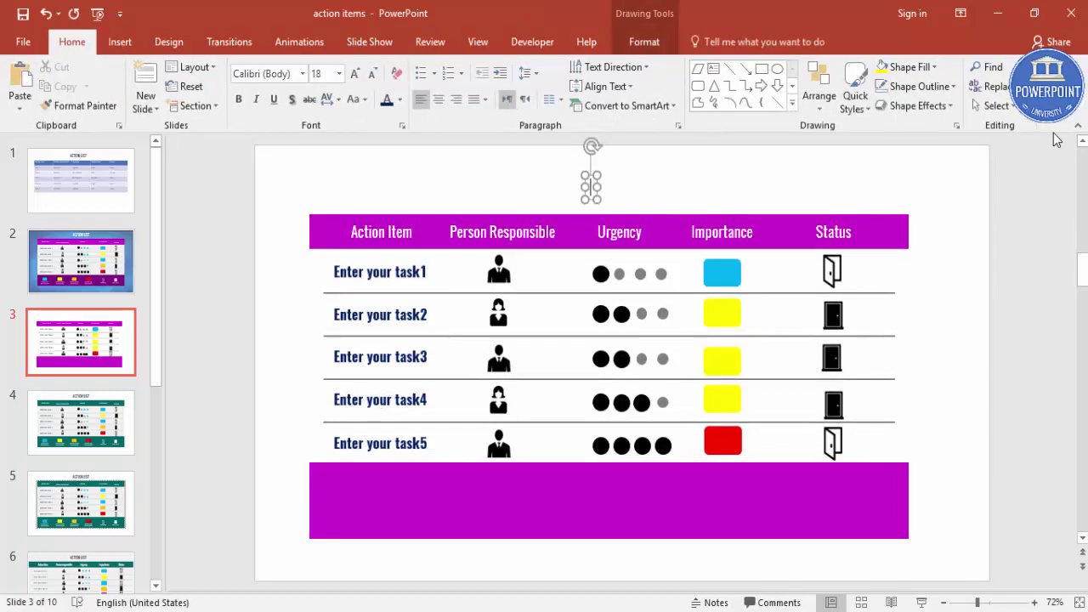
type("Action")
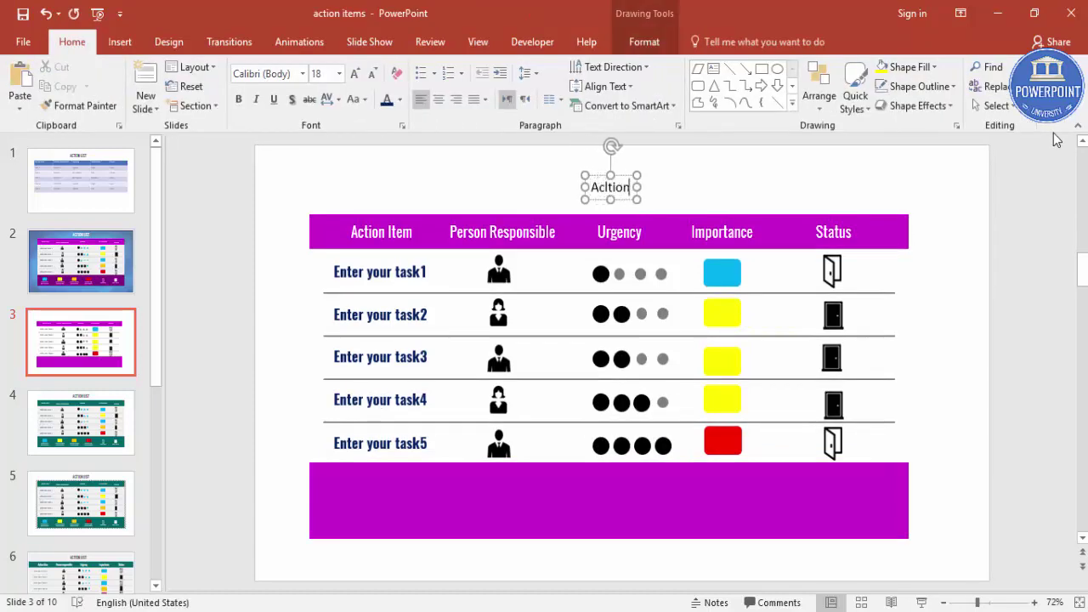
key("BackSpace")
key("BackSpace")
key("BackSpace")
key("BackSpace")
type("tion Itesm")
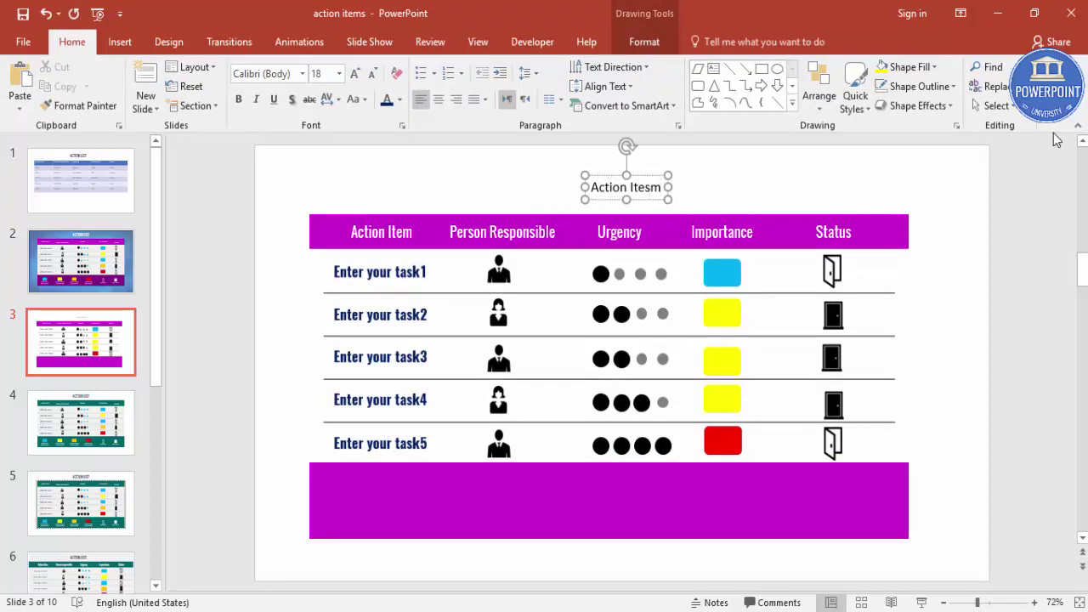
key("BackSpace")
key("BackSpace")
type("ms")
key("Escape")
Set the title to Oswald at 36 pt and centre it above the table.
left_click(286, 74)
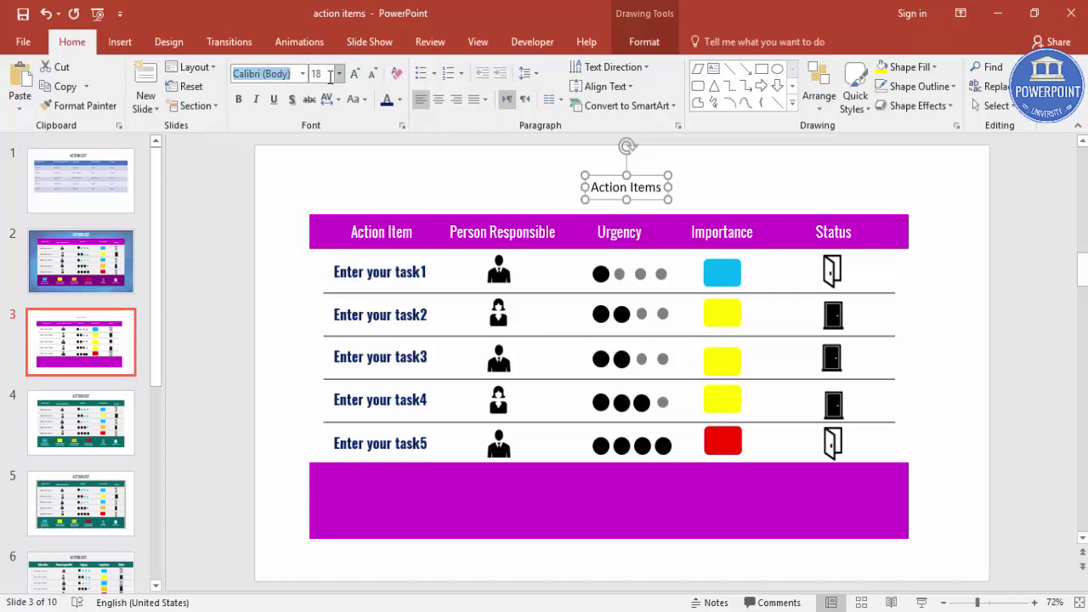
type("Oswald")
key("Return")
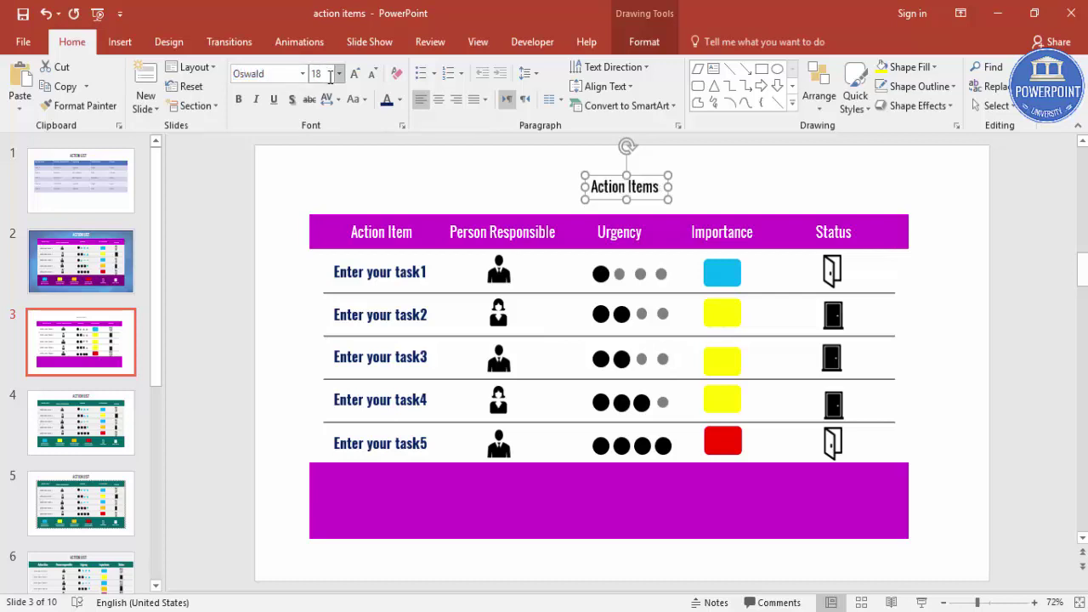
left_click(354, 73)
left_click(355, 73)
left_click(355, 73)
left_click(354, 73)
left_click(354, 73)
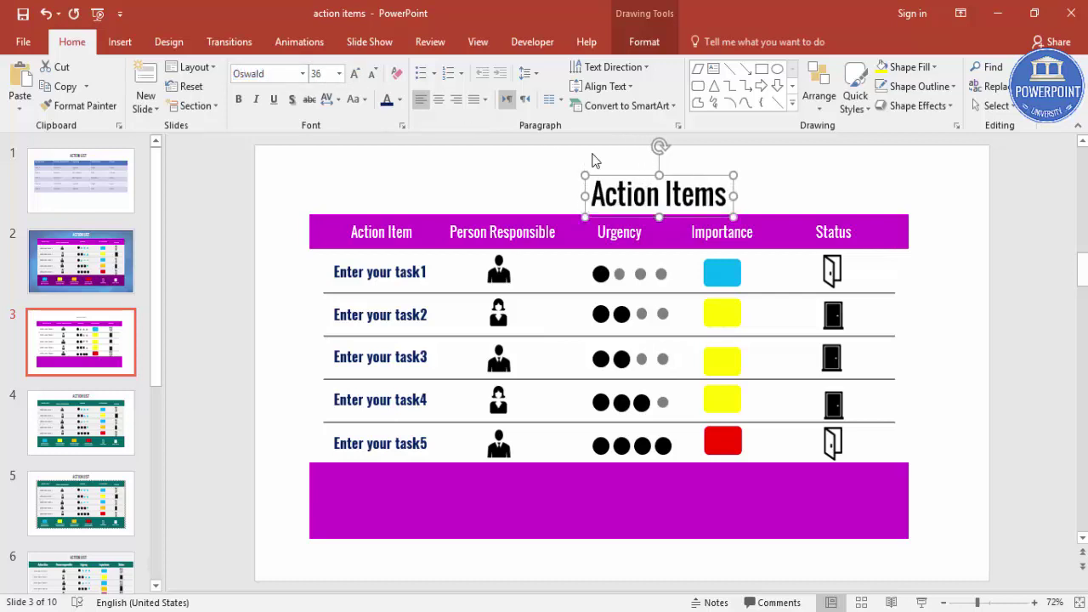
mouse_move(686, 176)
left_mouse_down()
mouse_move(615, 176)
mouse_move(627, 165)
left_mouse_up()
left_click(969, 250)
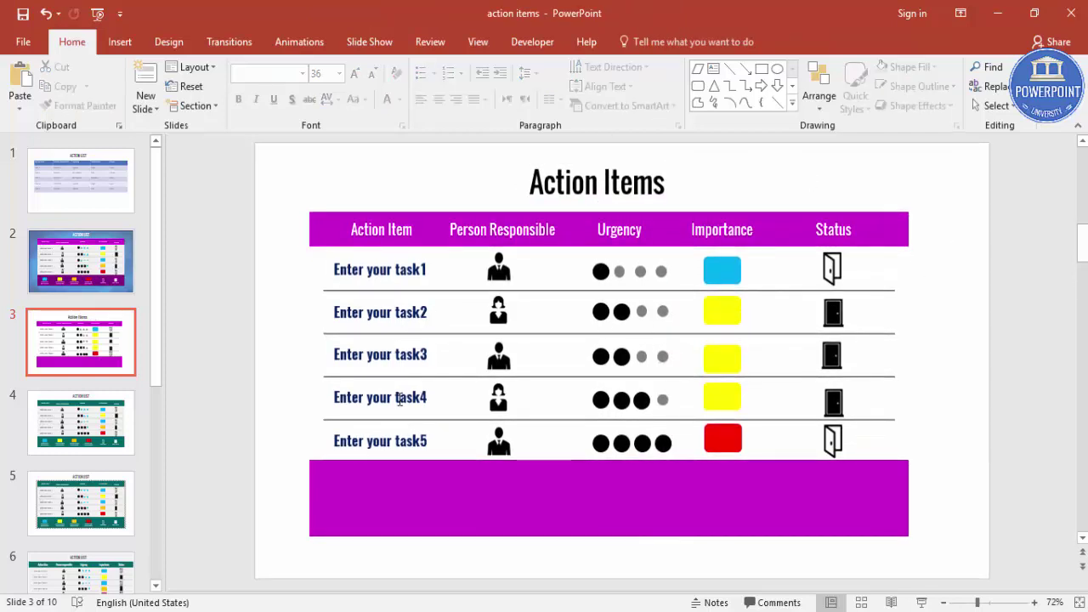
Draw a table-sized rectangle with no outline and light grey fill, sent behind the table.
left_click(120, 42)
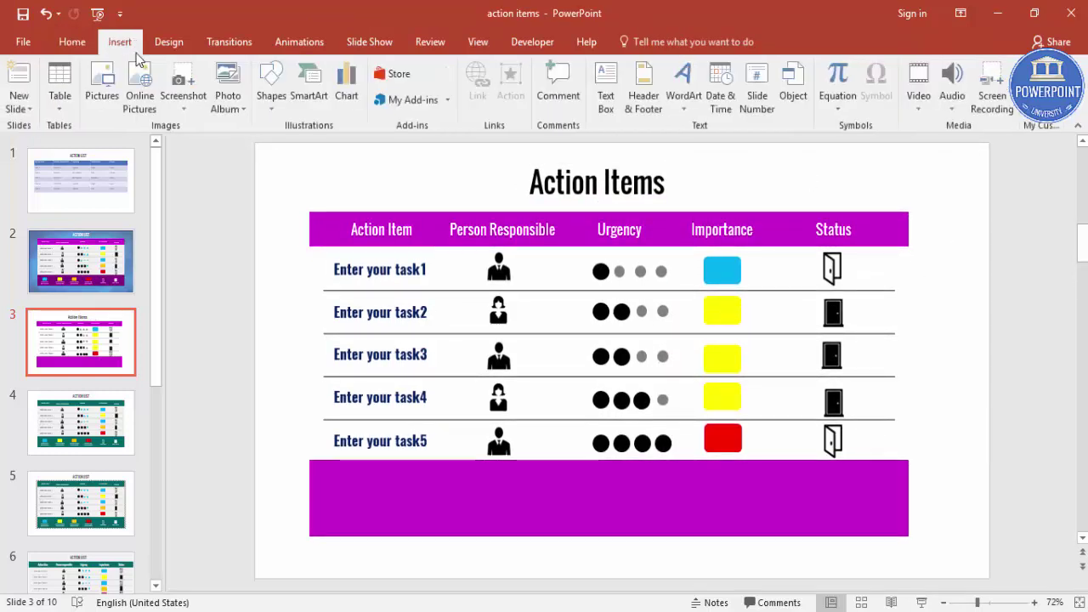
left_click(273, 95)
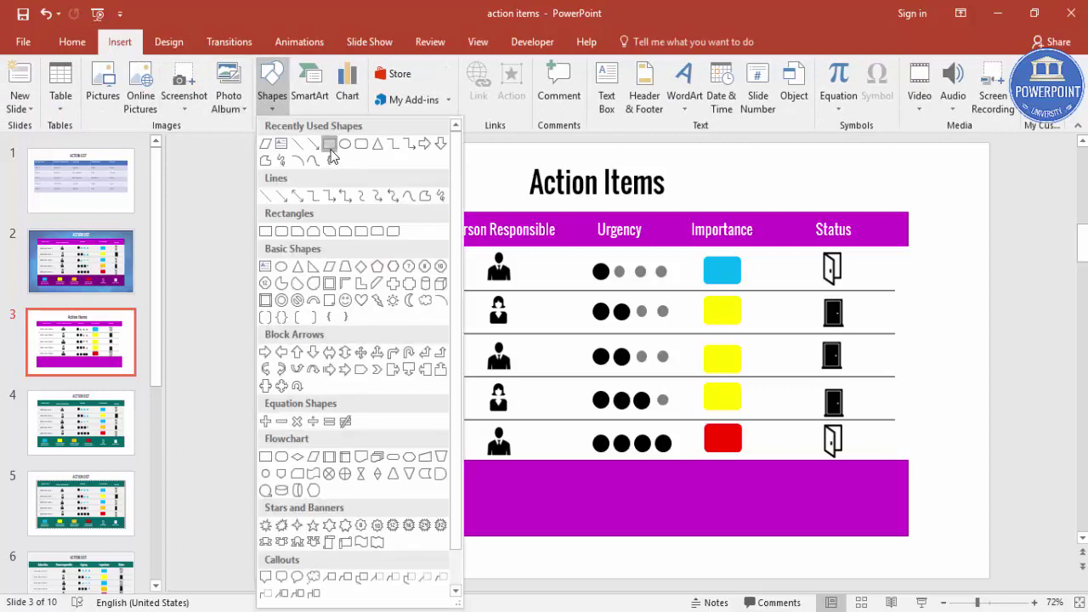
left_click(329, 145)
mouse_move(308, 211)
left_mouse_down()
mouse_move(571, 369)
mouse_move(909, 537)
left_mouse_up()
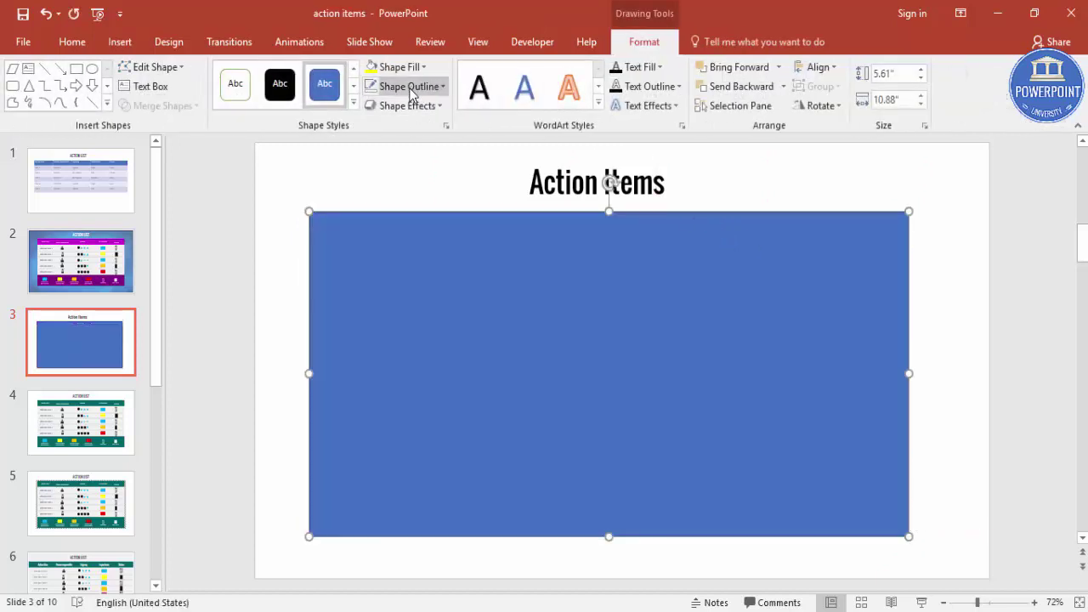
left_click(409, 86)
left_click(420, 270)
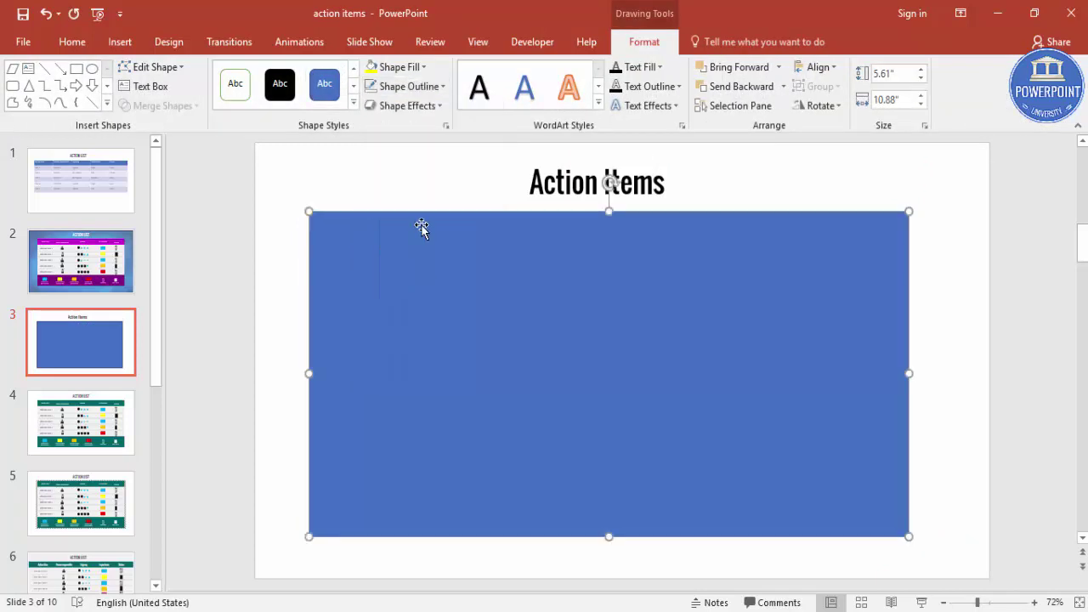
left_click(399, 66)
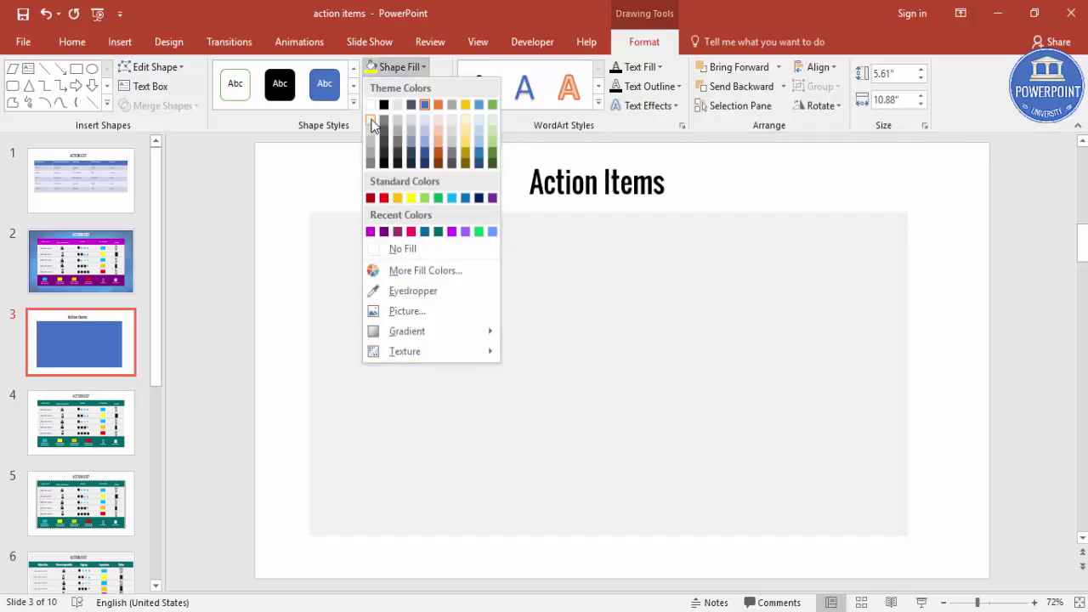
left_click(372, 123)
left_click(782, 86)
left_click(773, 113)
left_click(944, 250)
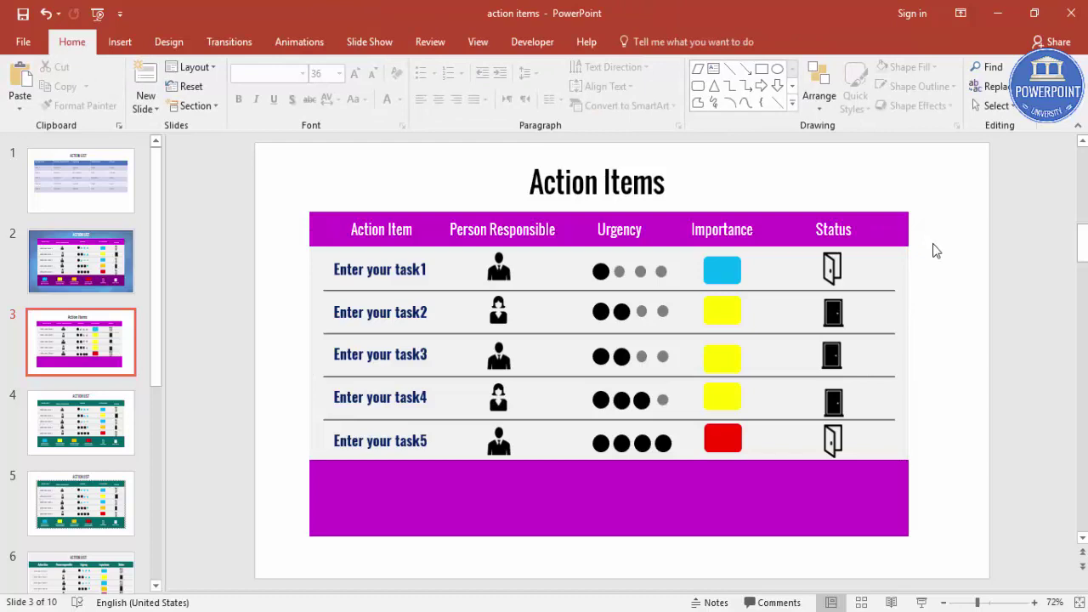
Draw an outline-free rectangle covering the whole slide.
left_click(110, 42)
left_click(272, 89)
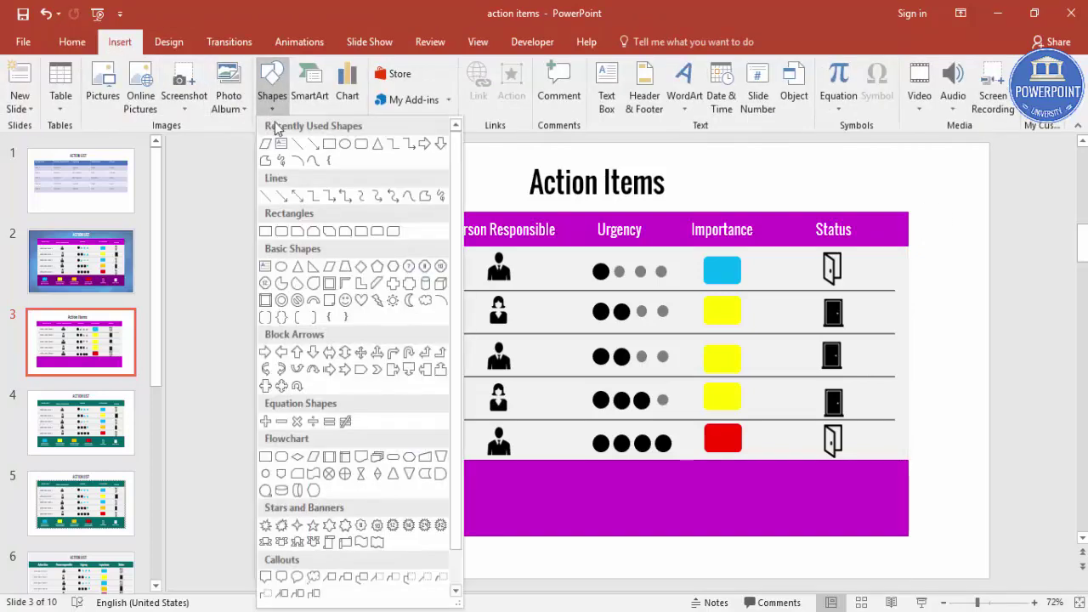
left_click(329, 143)
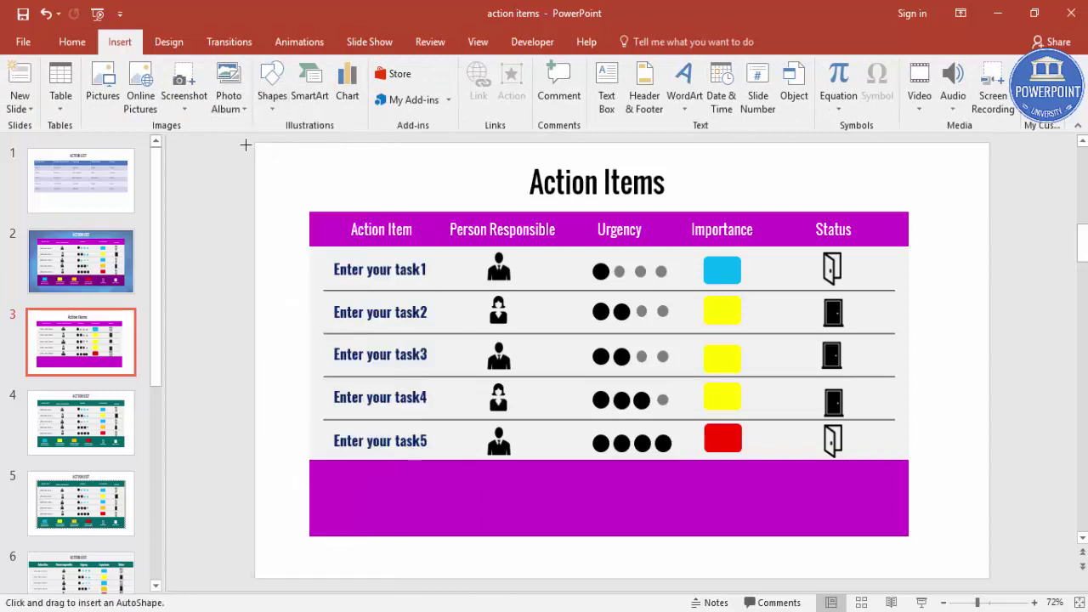
left_click_drag(255, 143, 990, 574)
left_click(417, 87)
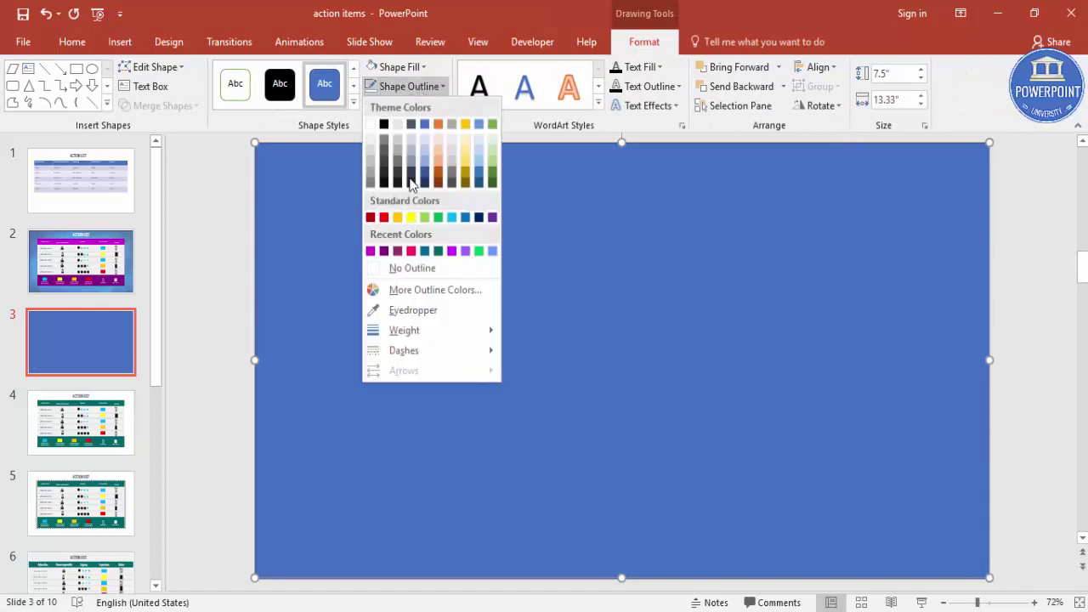
left_click(411, 267)
Give the rectangle a blue picture fill at 23% transparency and send it behind the table.
right_click(617, 231)
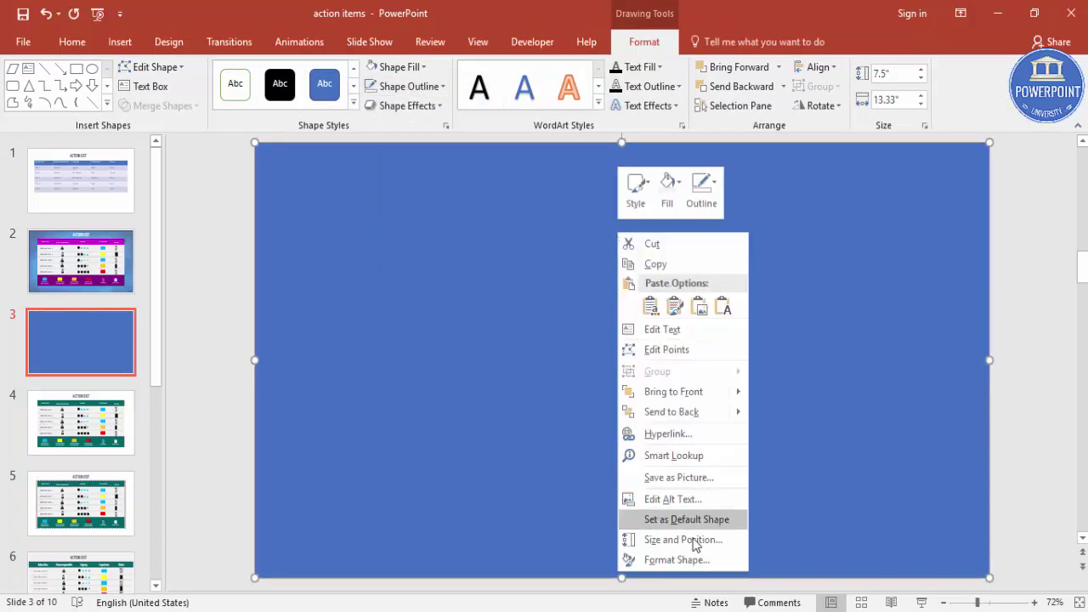
left_click(705, 561)
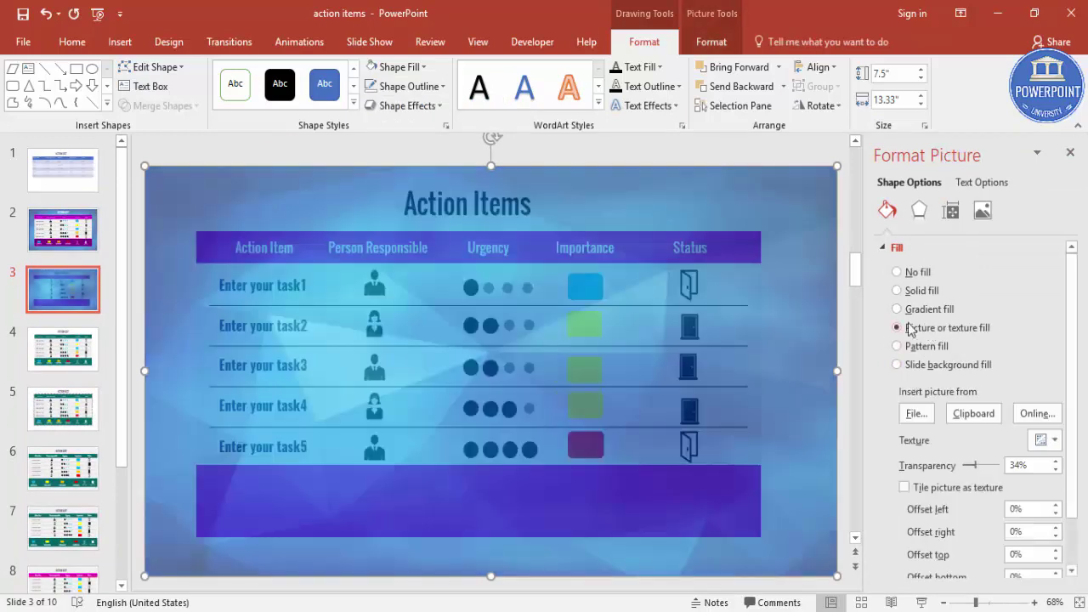
left_click_drag(976, 469, 962, 471)
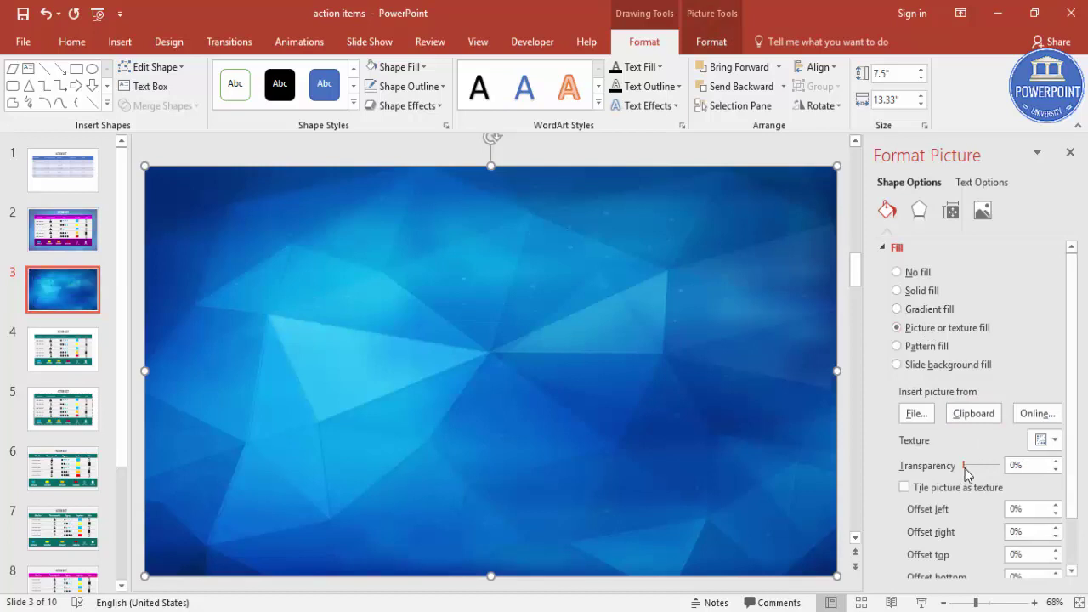
left_click_drag(972, 464, 973, 468)
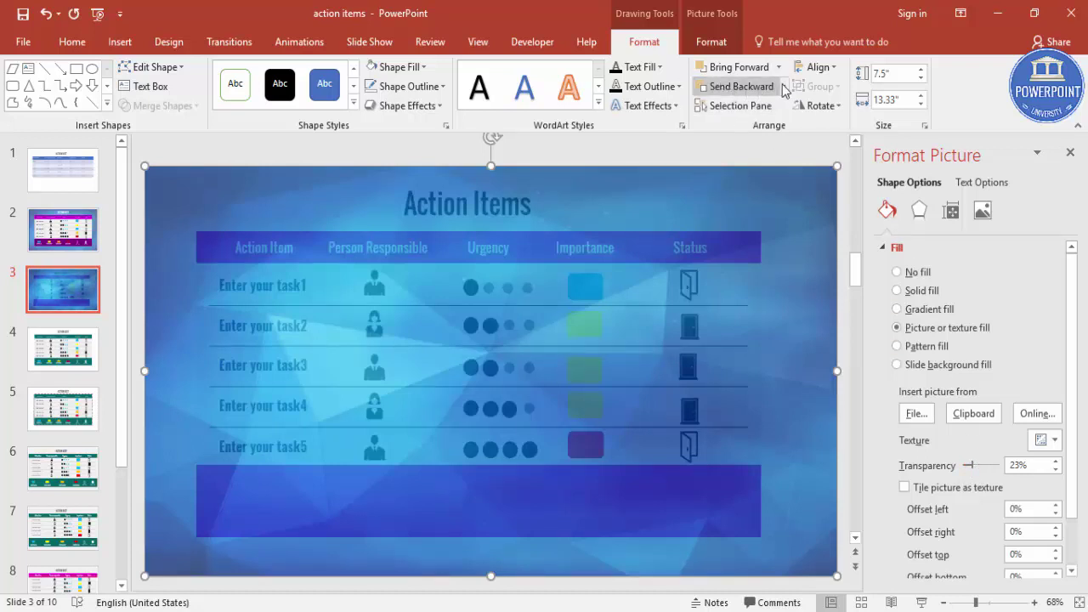
left_click(784, 87)
left_click(732, 125)
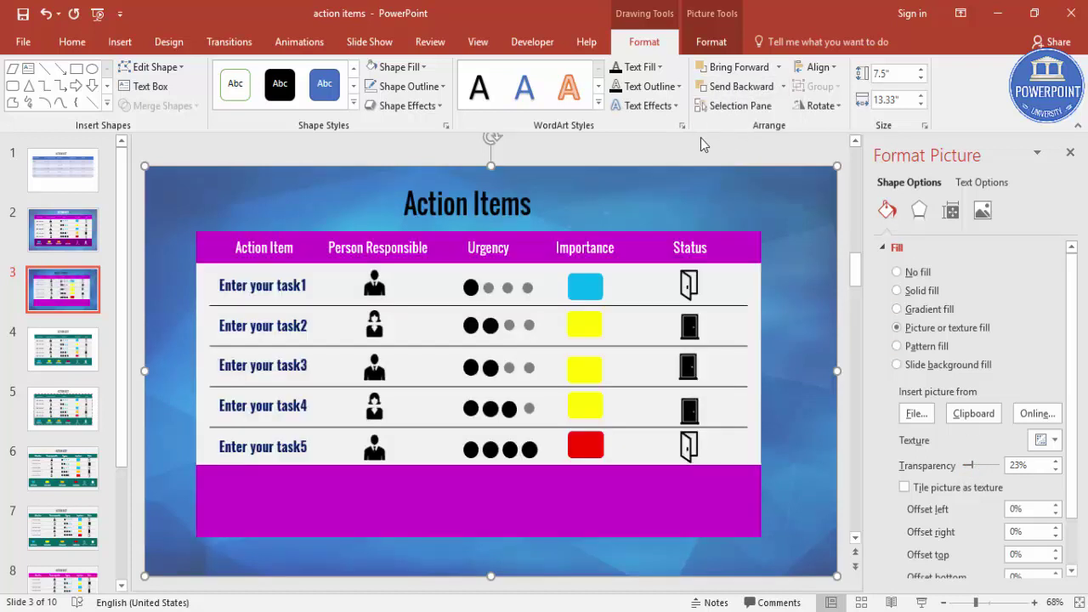
left_click(701, 146)
Make the Action Items title white and shift it slightly right.
left_click(482, 178)
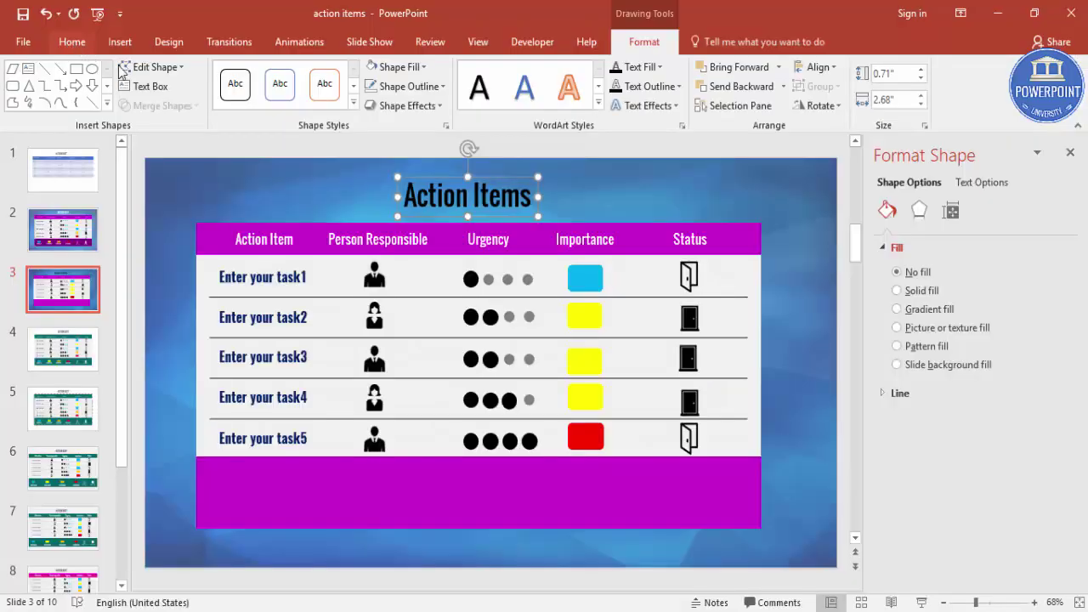
left_click(72, 42)
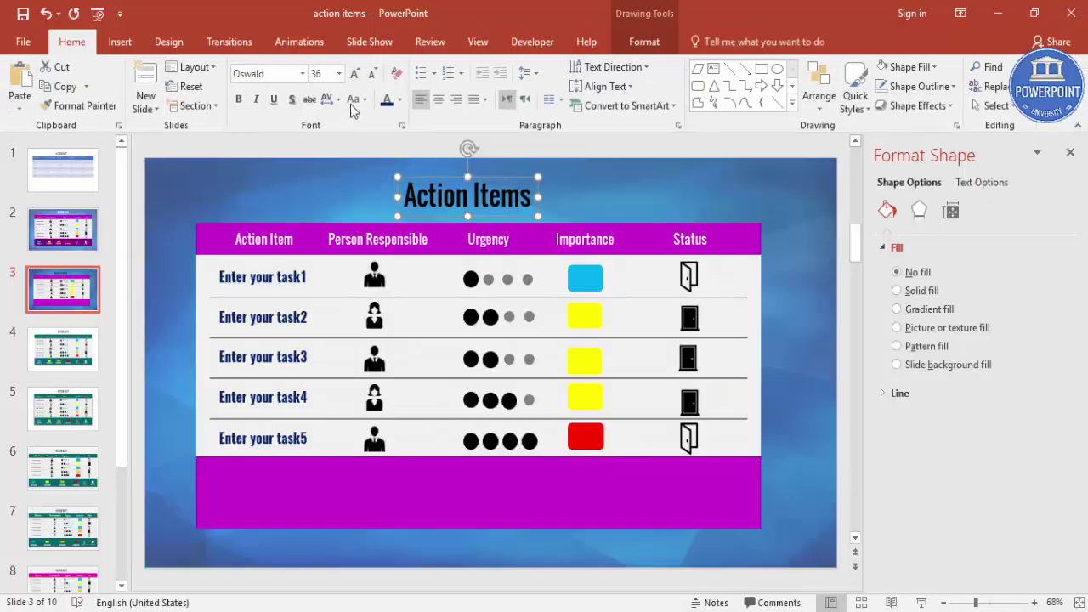
left_click(398, 100)
left_click(388, 139)
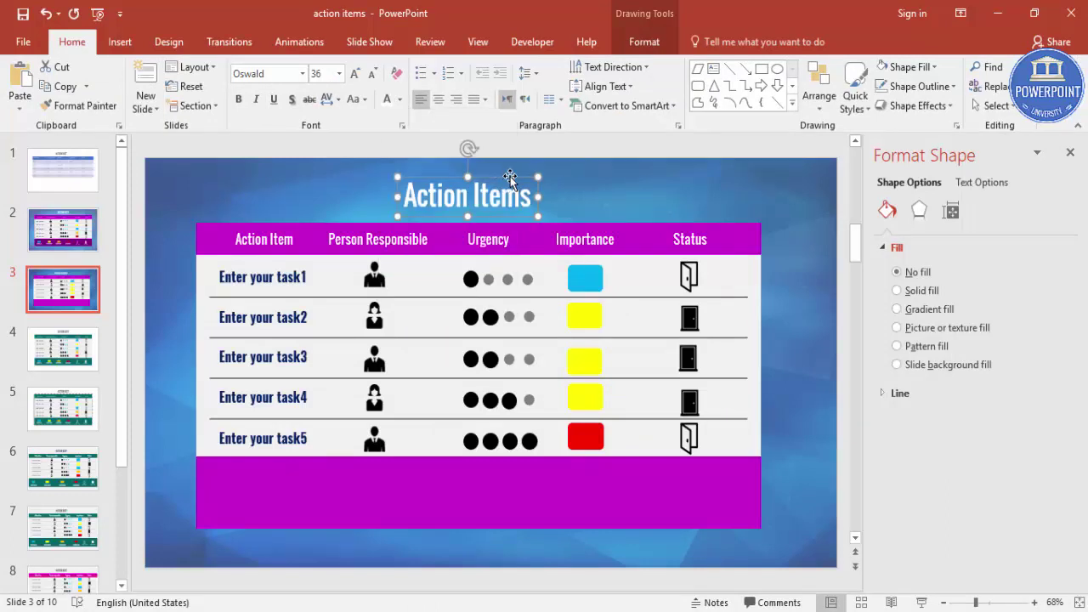
left_click_drag(508, 180, 518, 184)
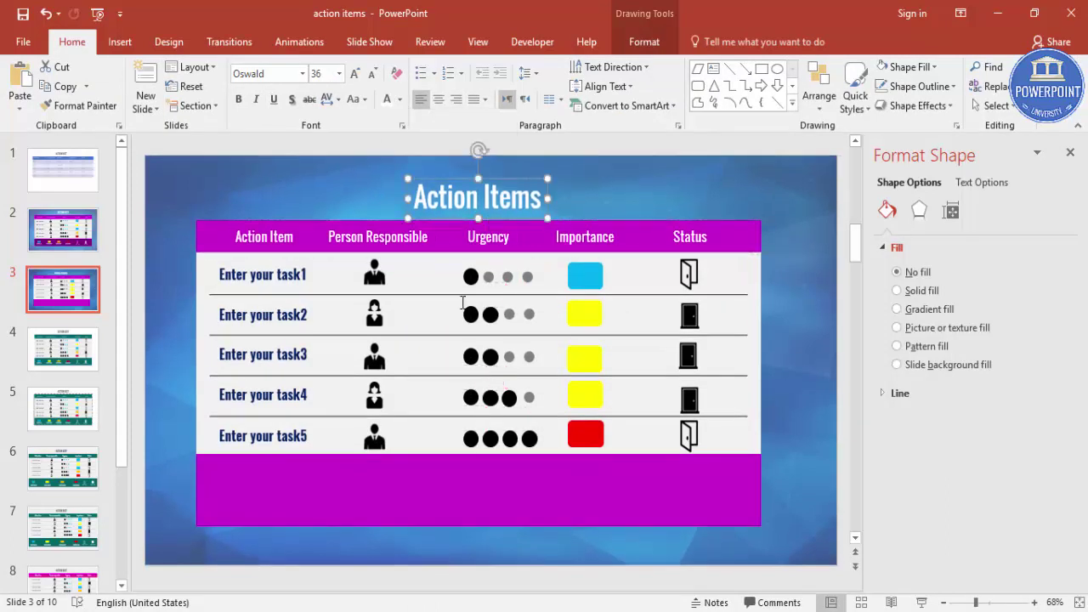
Copy the blue, yellow and red importance boxes into the purple footer.
left_click(587, 289)
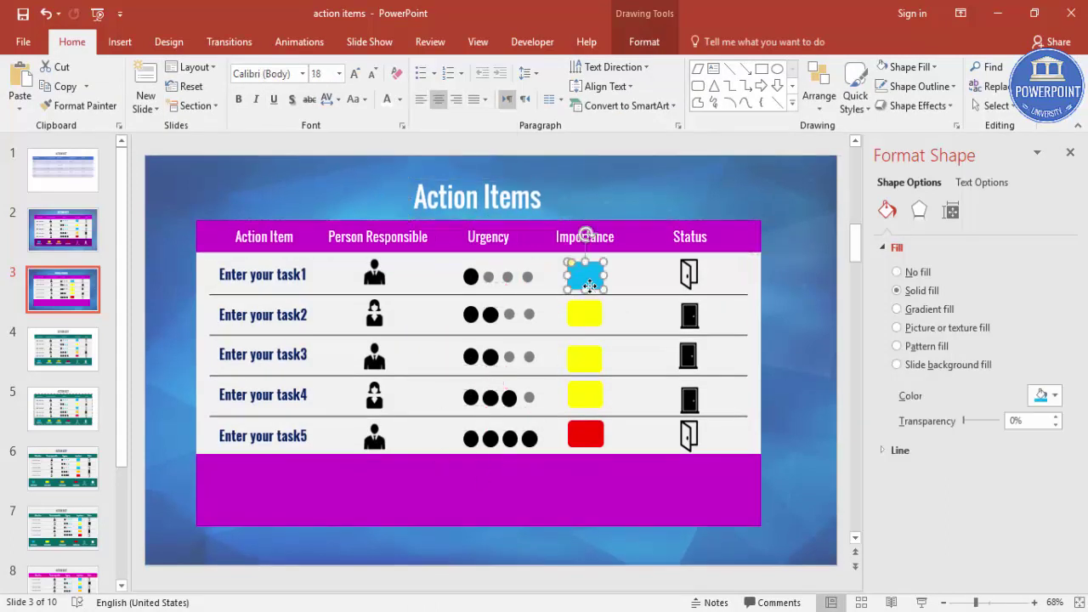
left_click_drag(589, 286, 233, 487)
left_click(586, 315)
left_click_drag(586, 315, 564, 339)
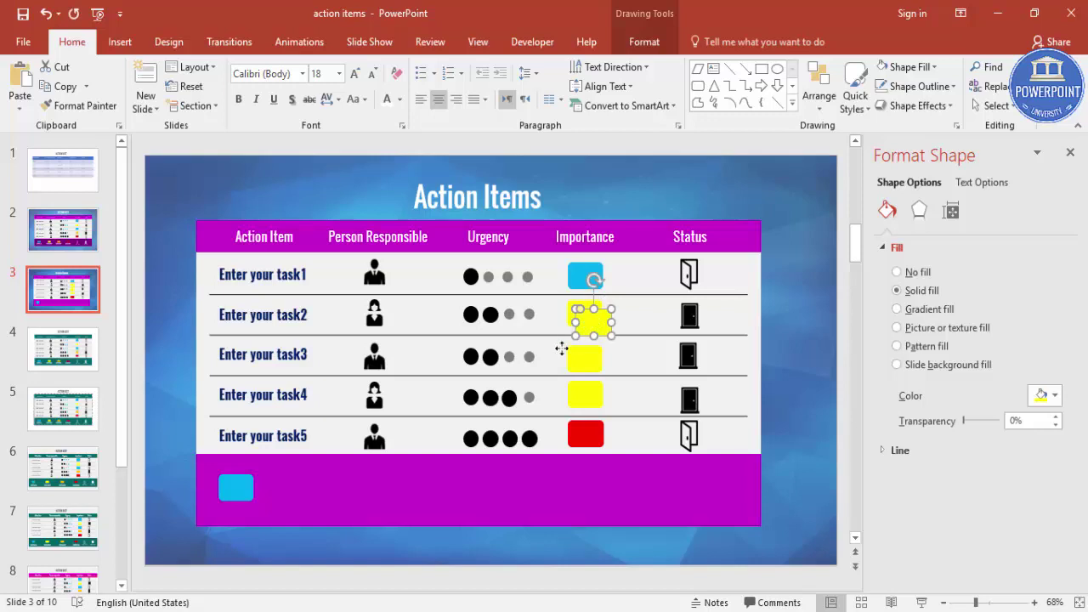
left_click_drag(527, 375, 323, 486)
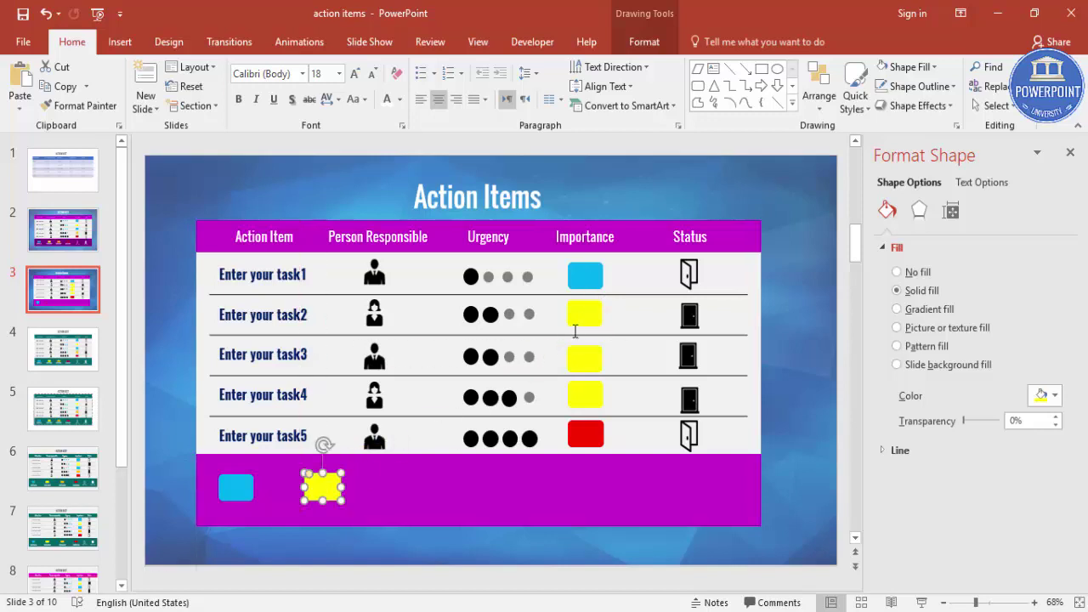
left_click(581, 396)
left_click_drag(581, 425, 489, 490)
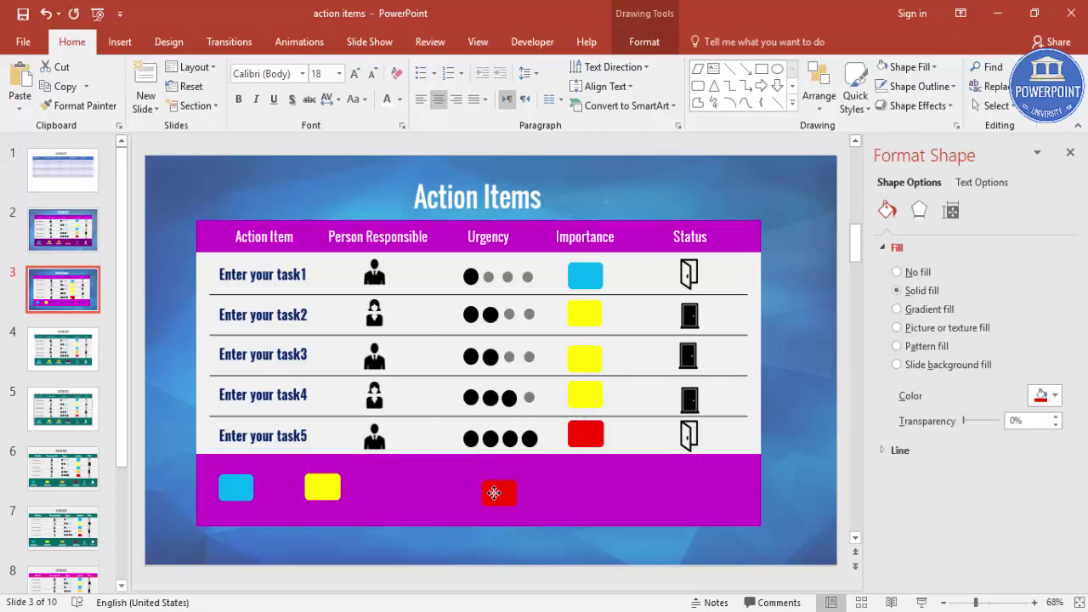
Fill task4's importance box gold and copy it into the footer.
left_click(587, 384)
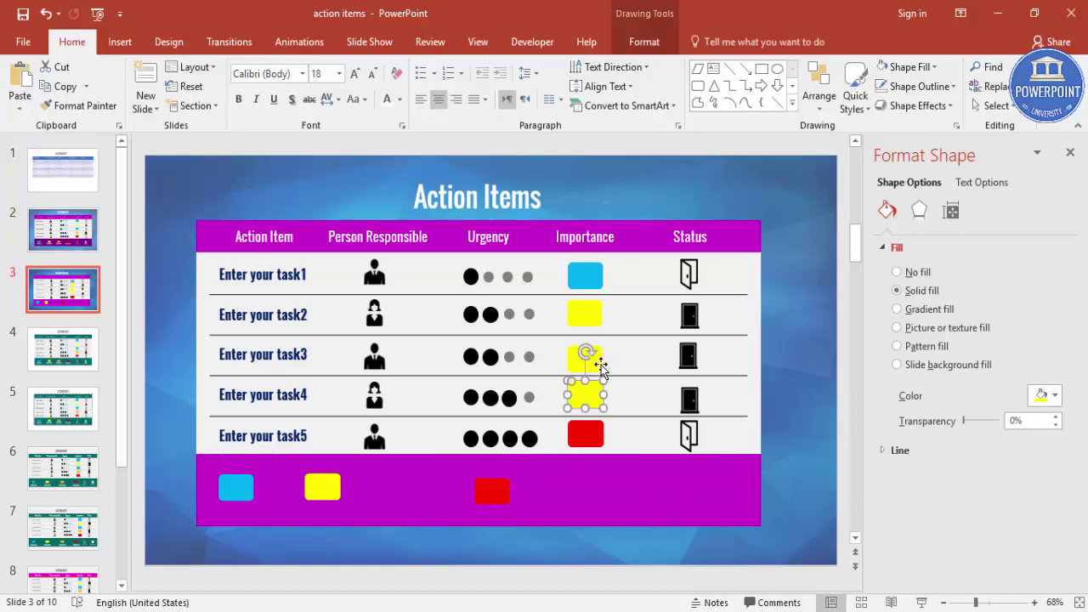
left_click(642, 41)
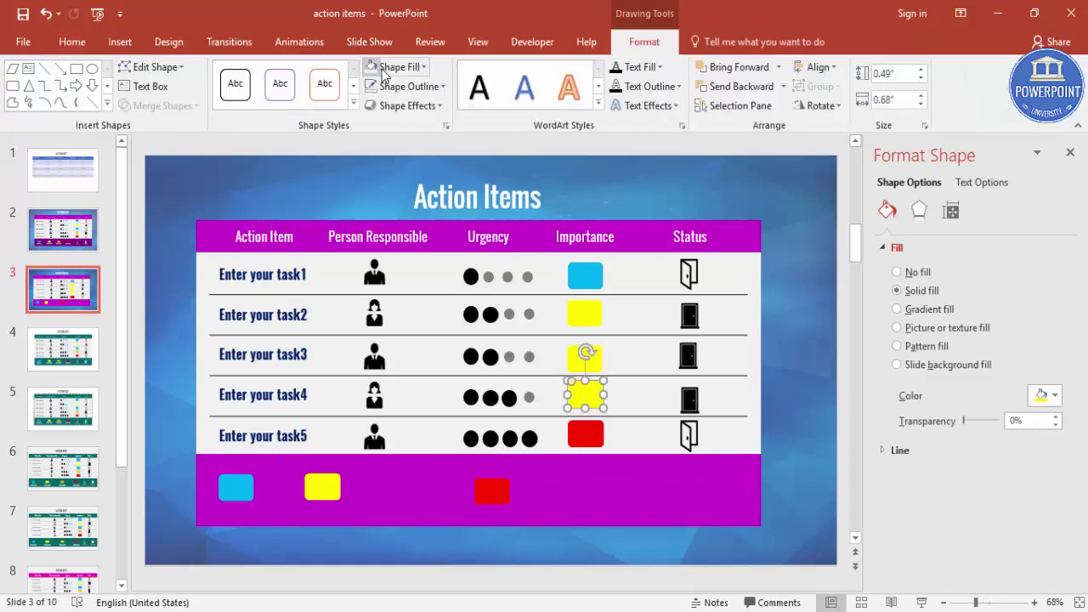
left_click(398, 67)
left_click(397, 198)
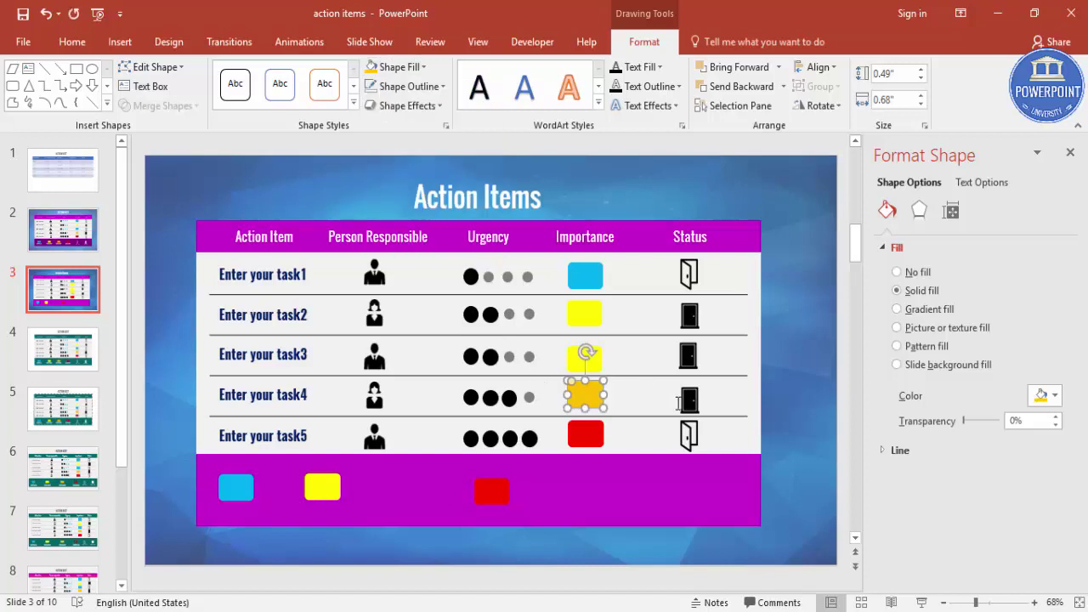
left_click_drag(593, 400, 418, 490)
Copy the open and closed door icons into the footer beside the colour boxes.
left_click(489, 490)
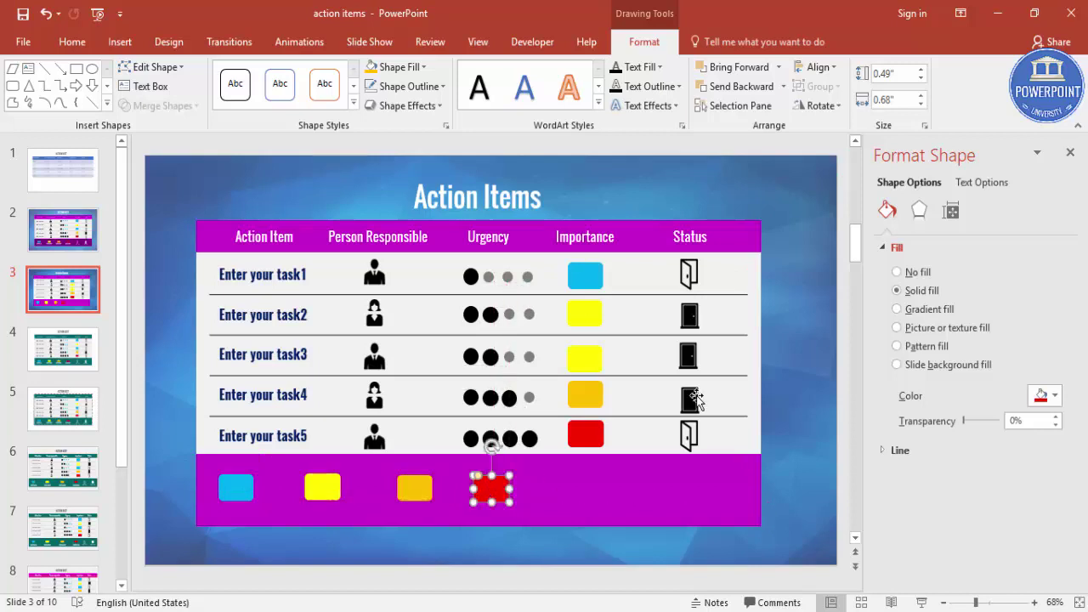
left_click(689, 273)
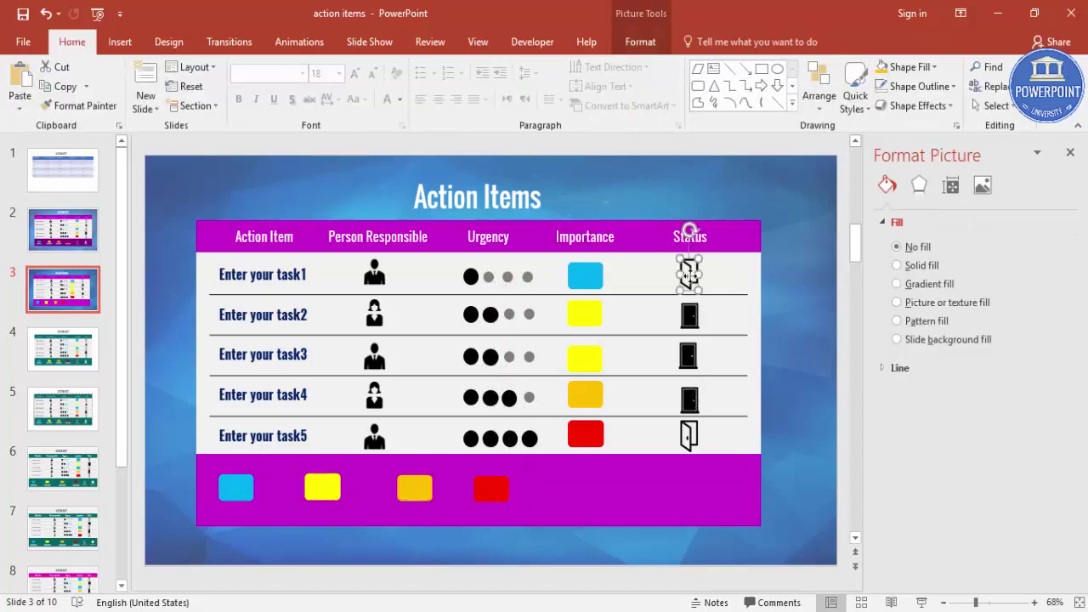
left_click_drag(689, 274, 562, 485)
left_click(690, 316)
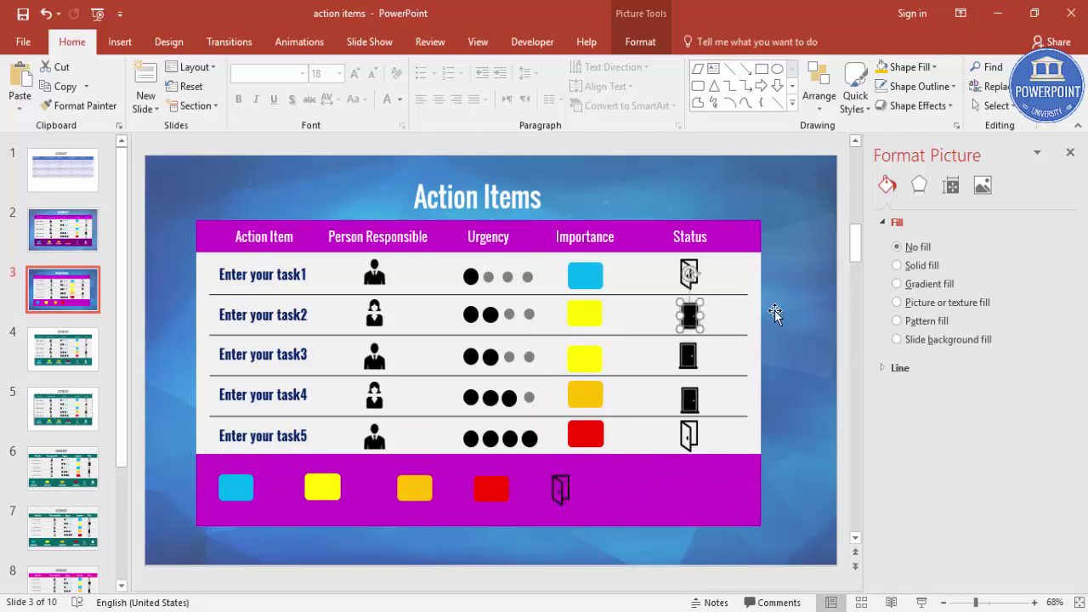
left_click_drag(690, 323, 630, 488)
left_click(789, 452)
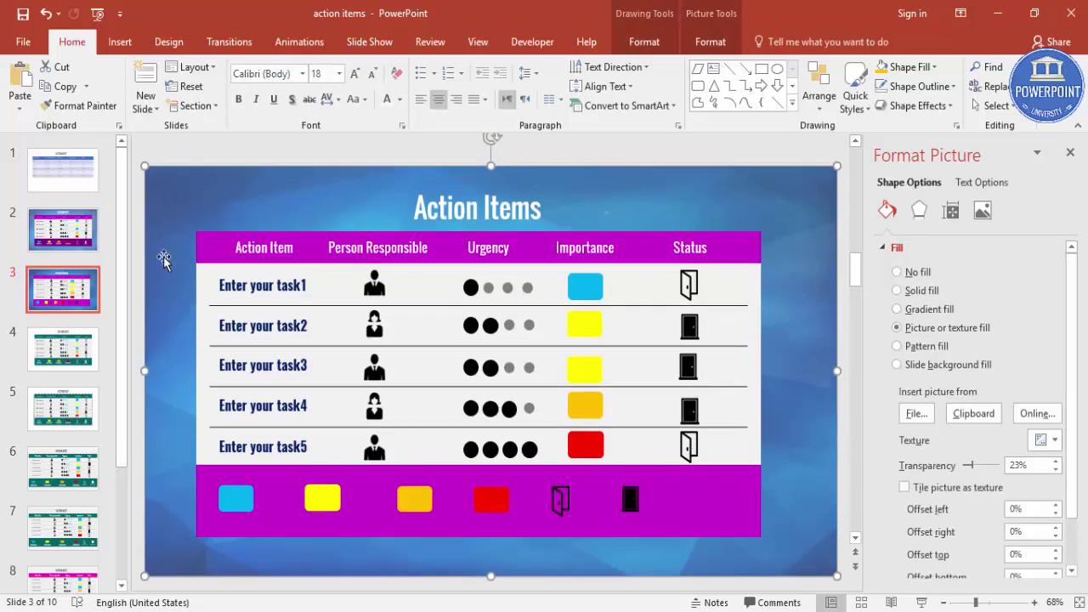
Return to the ACTION LIST slide and run the slide show from it with Shift+F5.
left_click(84, 240)
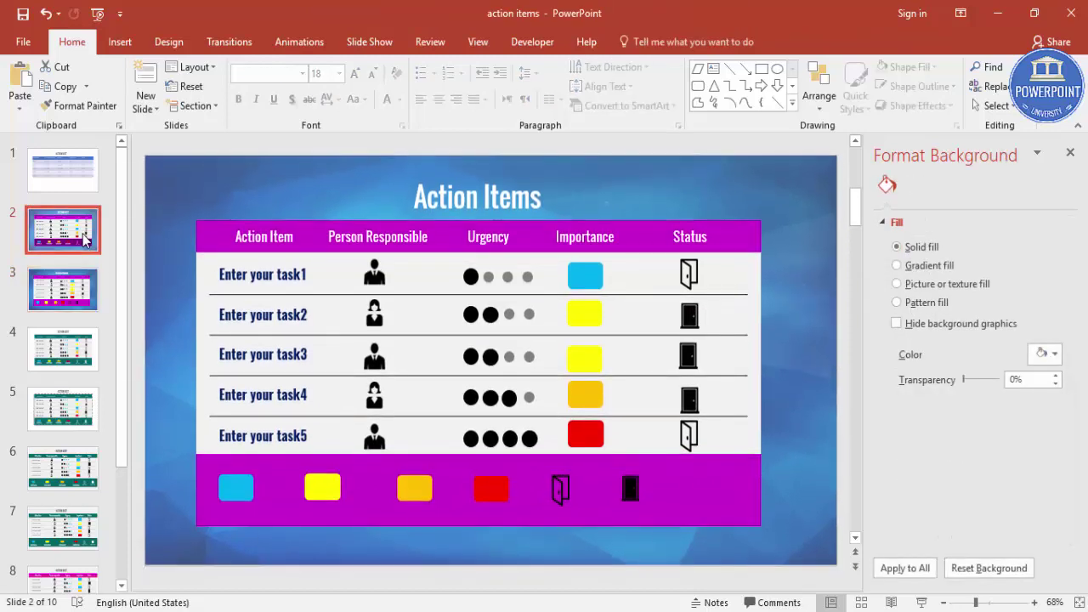
left_click(73, 281)
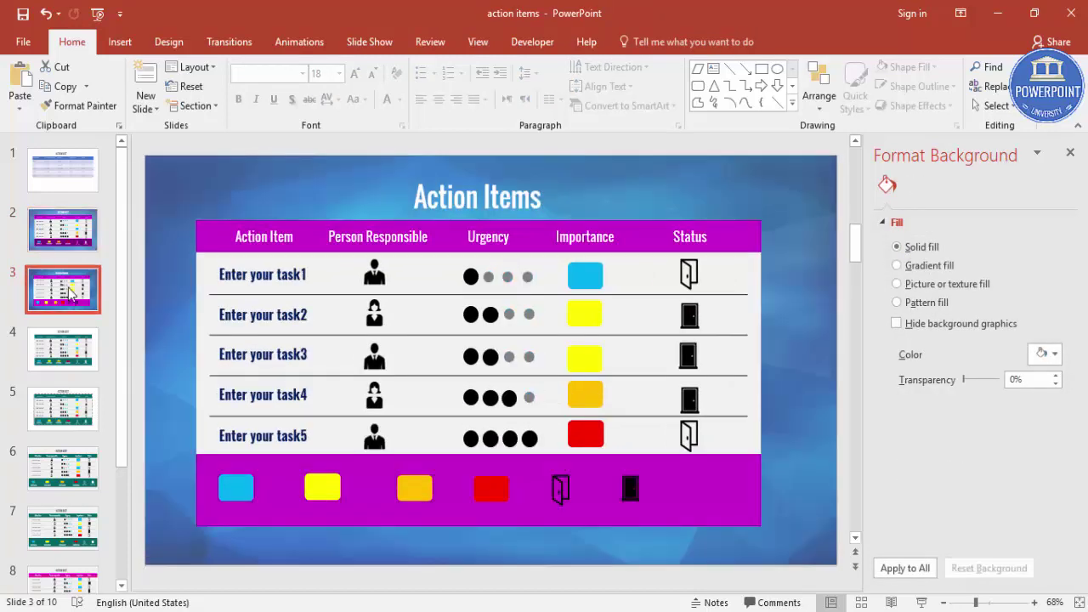
left_click(72, 248)
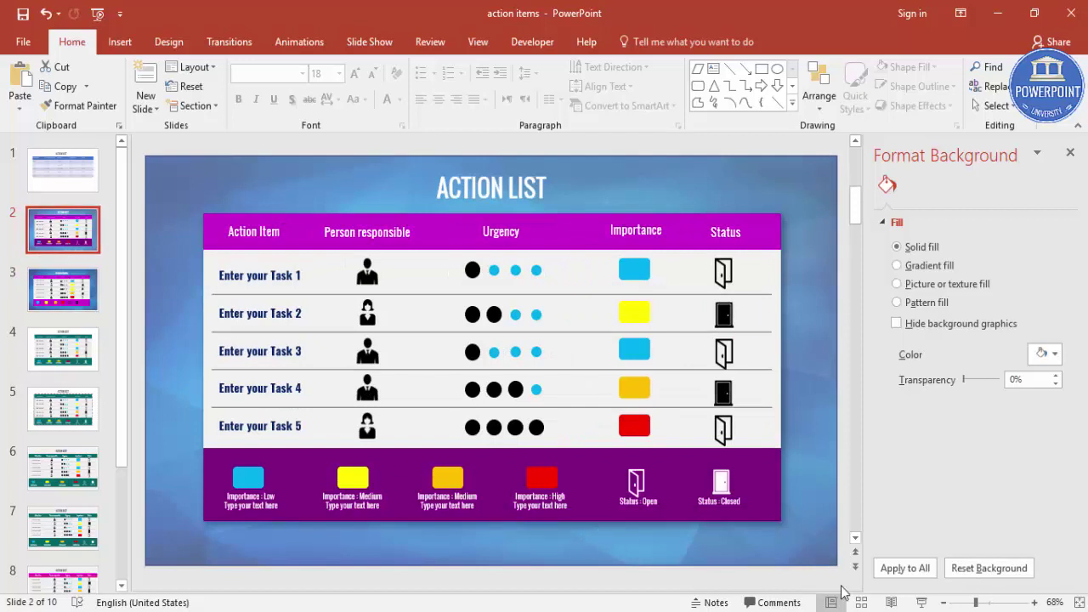
key("shift+F5")
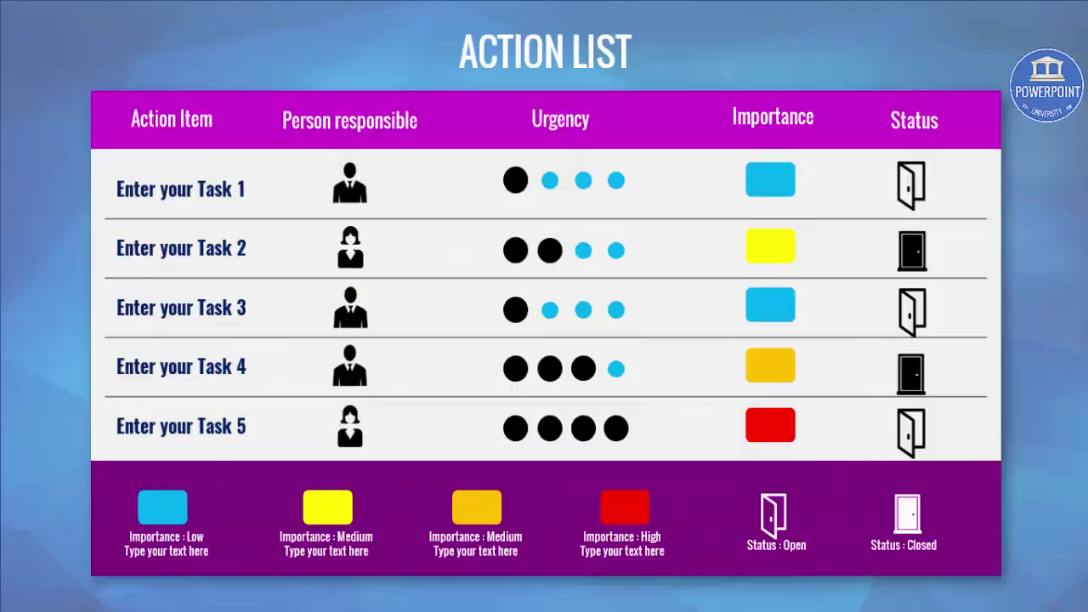